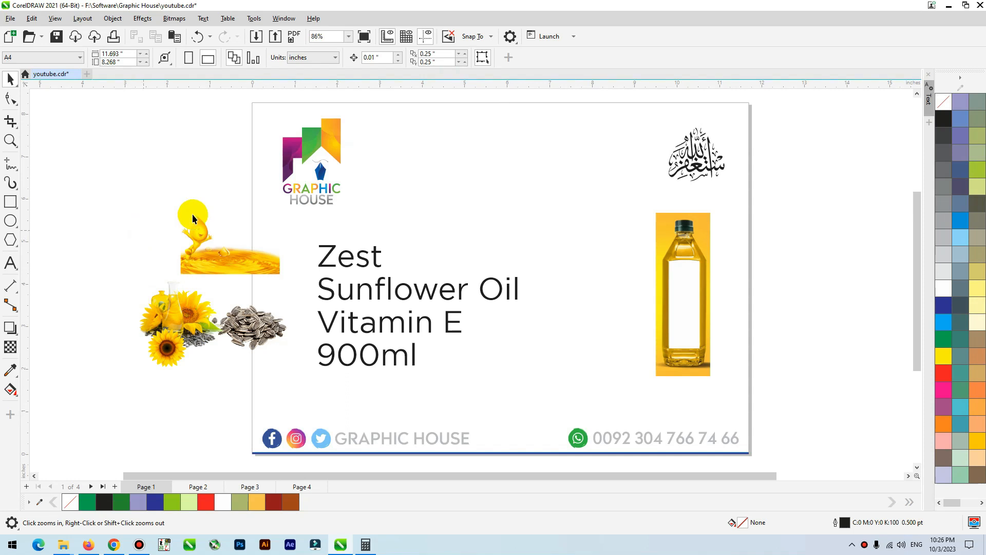
Step: Place the bottle's white label shape between the product text and the bottle, and fill it dark grey (C0 M0 Y20 K80)
click(693, 306)
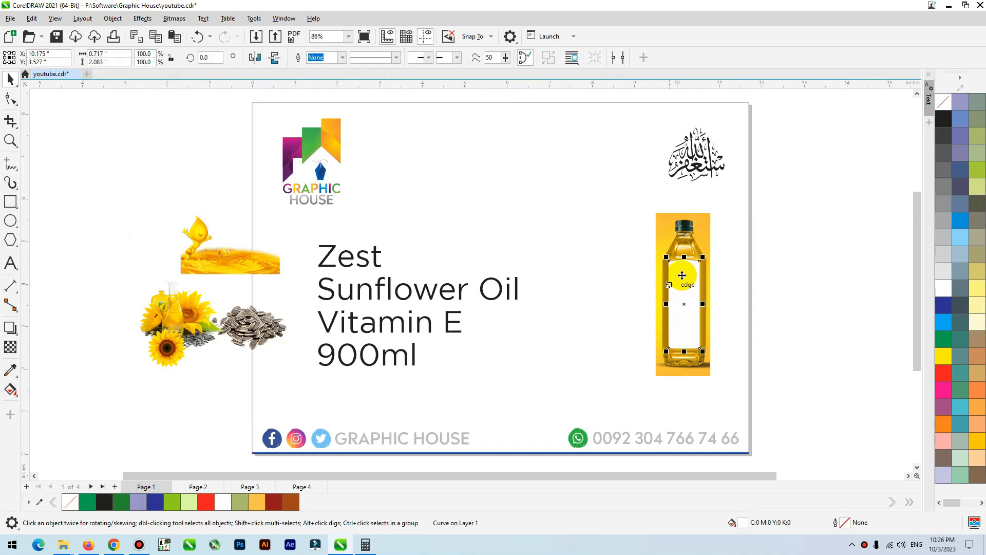
scroll(684, 287, up, 3)
scroll(712, 244, down, 2)
drag(680, 309, 502, 304)
click(976, 203)
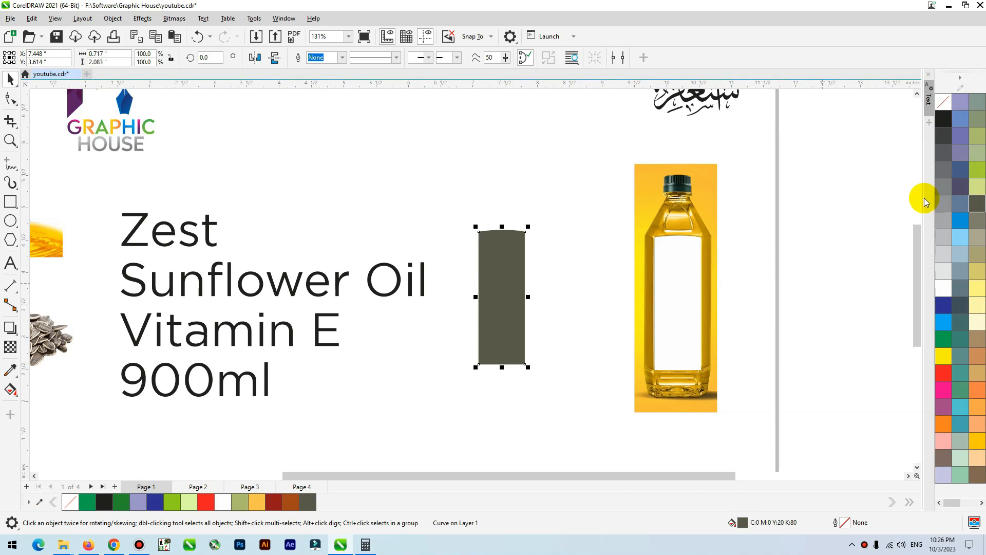
scroll(535, 395, down, 2)
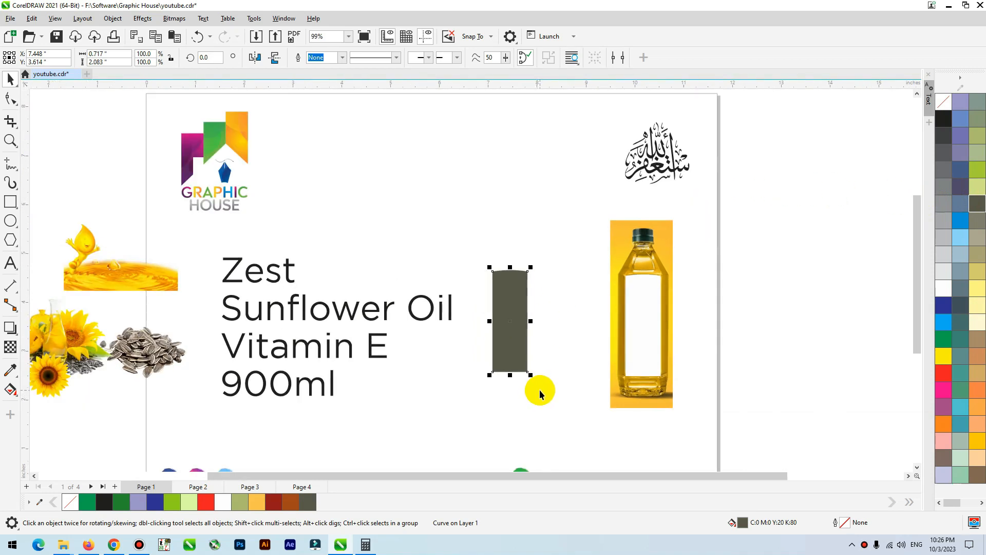
click(572, 399)
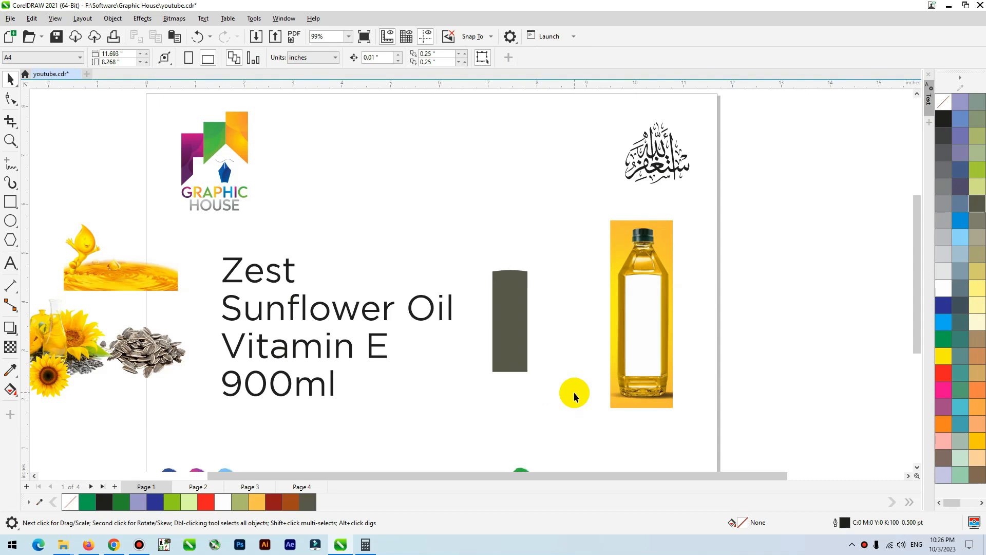
Step: Spread out the oil splash, single sunflower, sunflower seeds and sunflower-oil bouquet images beside the product text so they no longer overlap
scroll(367, 208, down, 2)
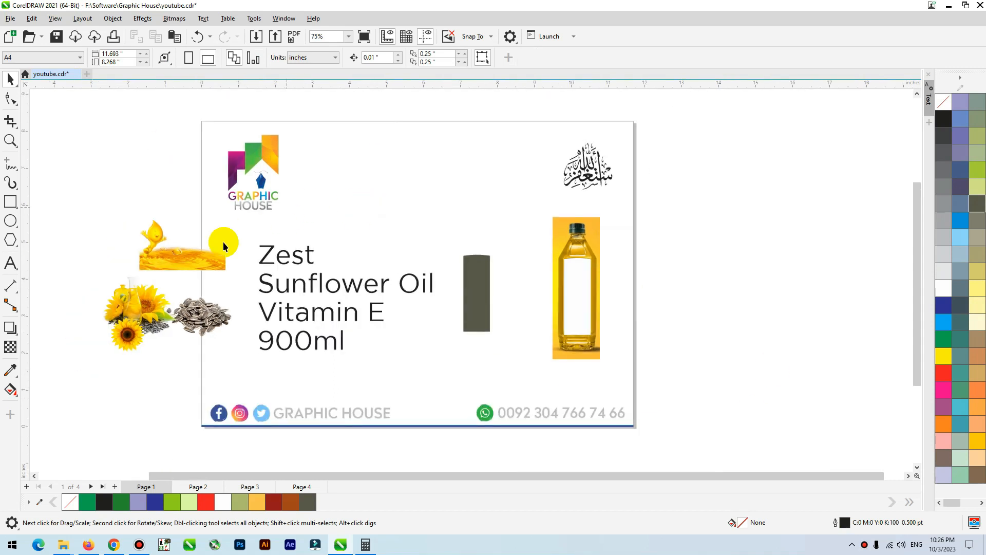
drag(125, 316, 93, 386)
drag(132, 334, 127, 292)
drag(199, 315, 197, 332)
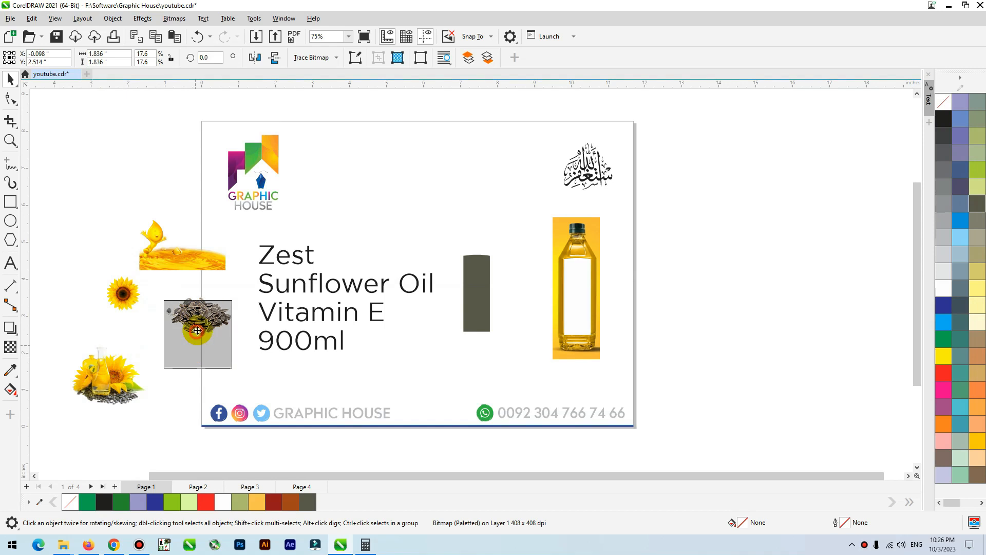
drag(199, 262, 191, 256)
drag(122, 378, 133, 370)
drag(195, 333, 195, 331)
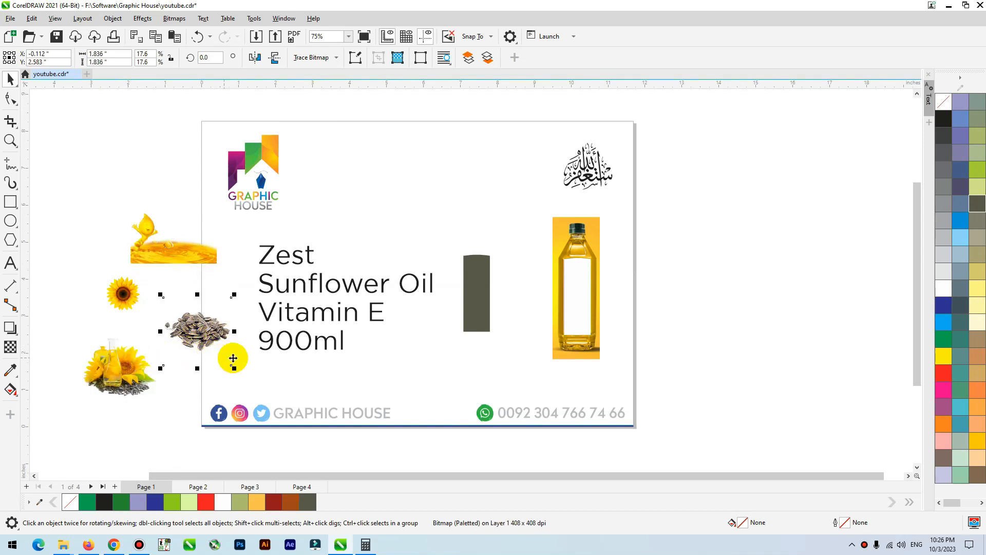
Step: Switch to Chrome, search PNGEgg for "sunflower", look through the images, and return to CorelDRAW
click(312, 344)
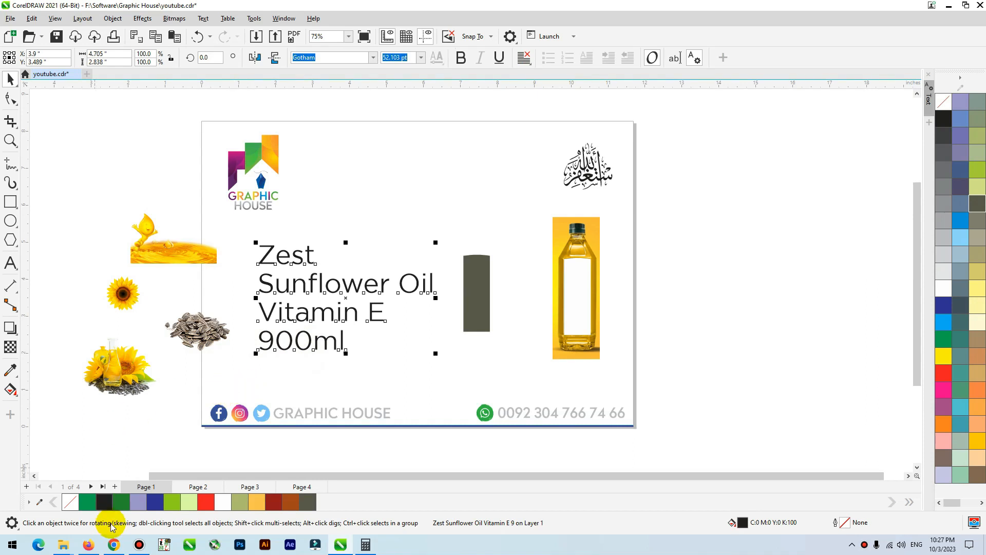
click(113, 543)
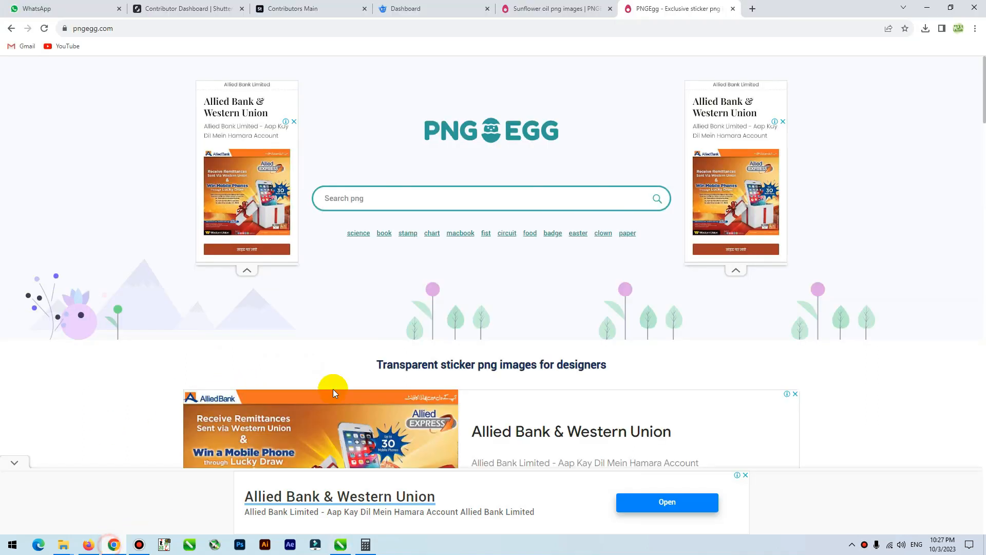
click(408, 200)
click(406, 265)
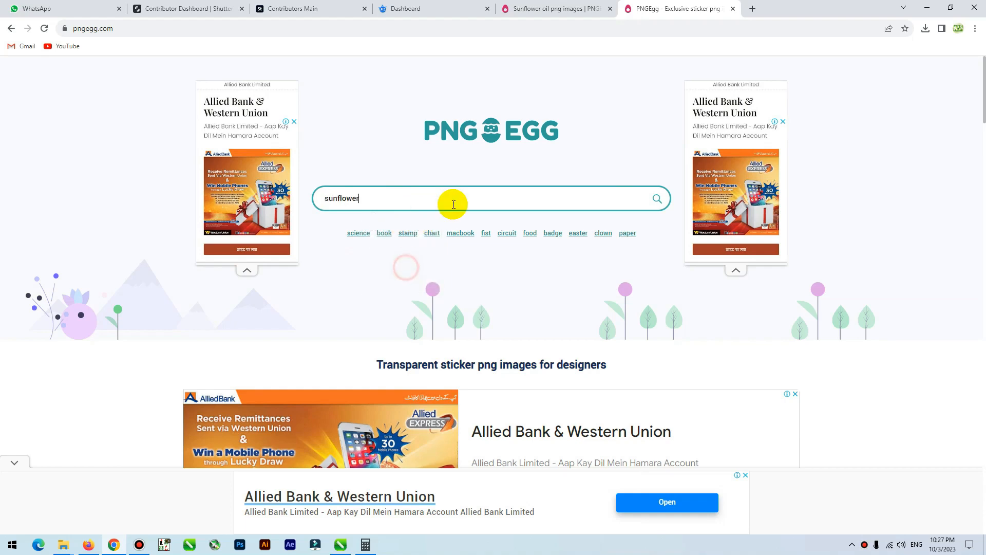
click(653, 199)
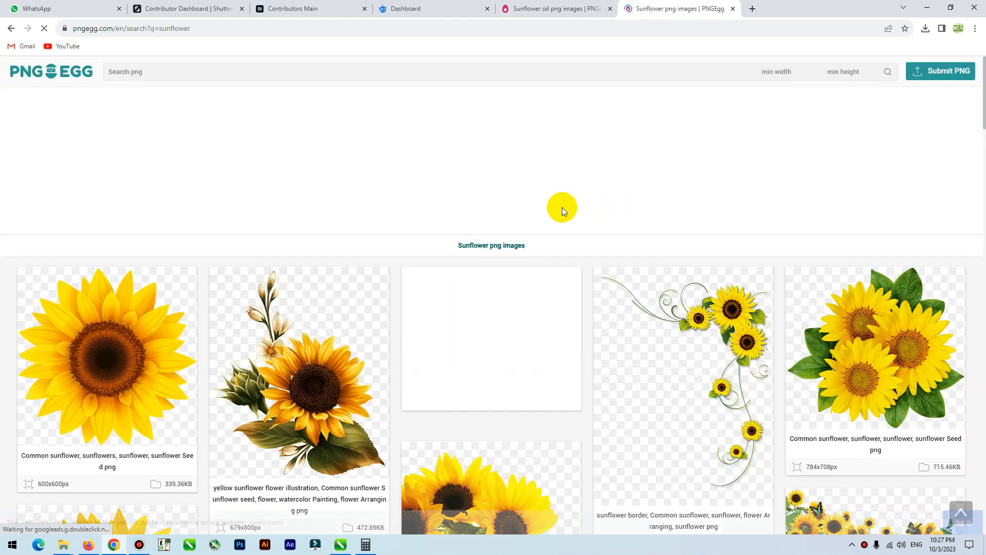
scroll(347, 205, down, 10)
scroll(599, 288, down, 10)
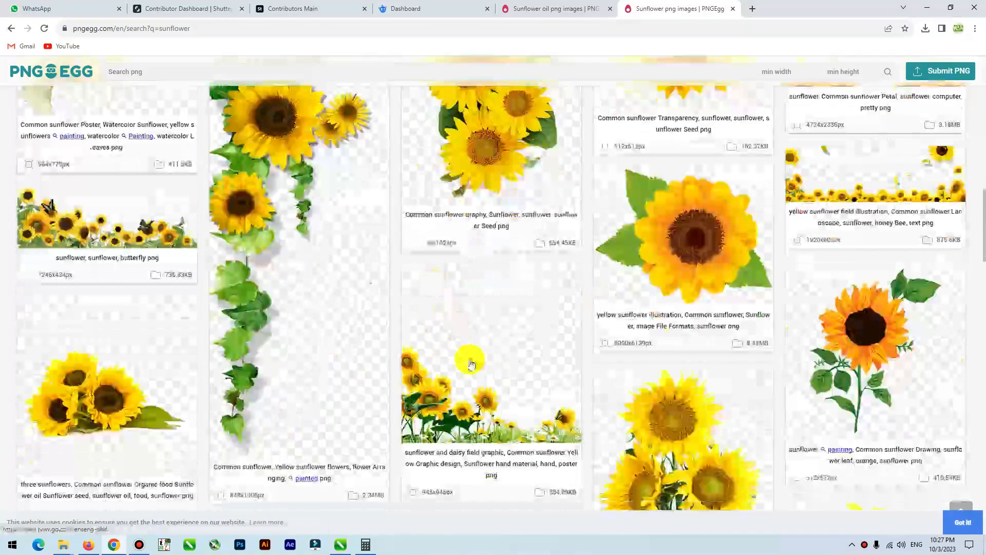
click(925, 12)
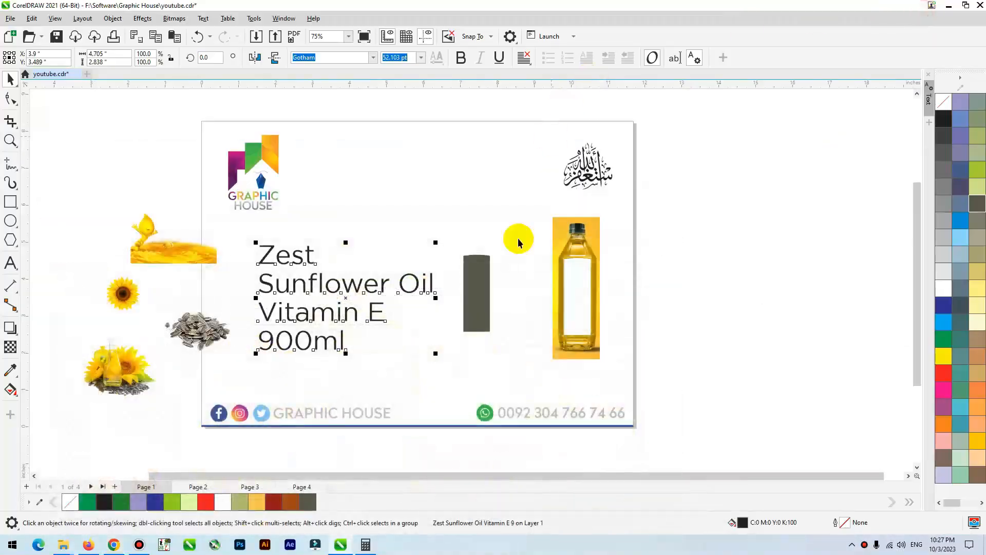
click(393, 215)
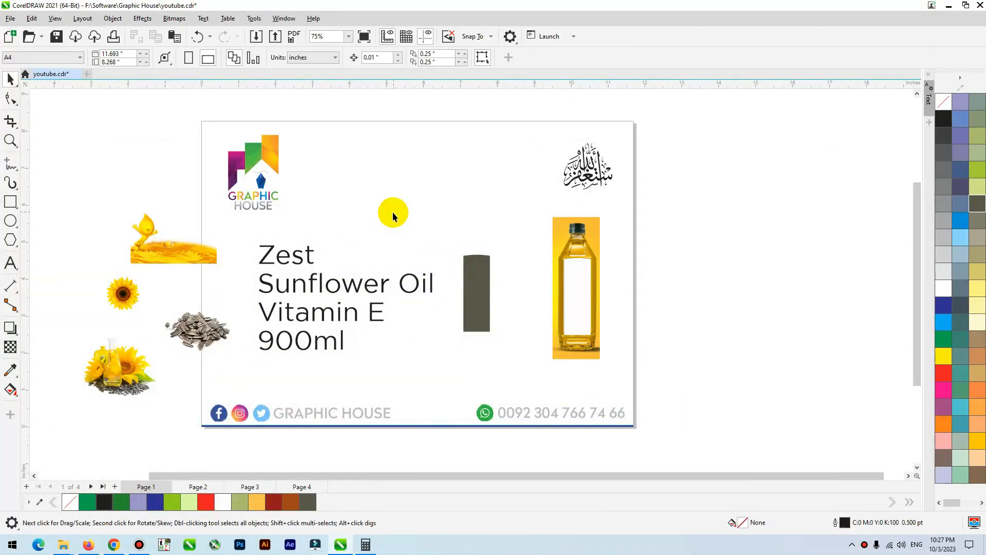
Step: Shift the product text slightly toward the images and adjust the spacing of the seeds, bouquet and single sunflower
drag(326, 283, 317, 286)
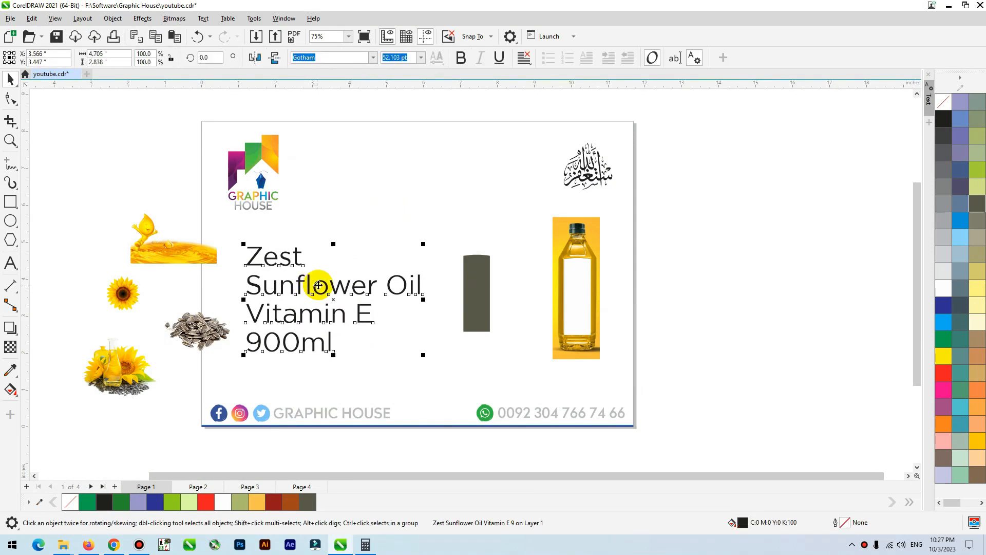
click(207, 327)
click(195, 348)
drag(193, 343, 192, 343)
drag(122, 369, 120, 364)
drag(131, 295, 137, 299)
Step: Enlarge the dark label shape proportionally to about 1.8 by 5.2 inches
click(476, 292)
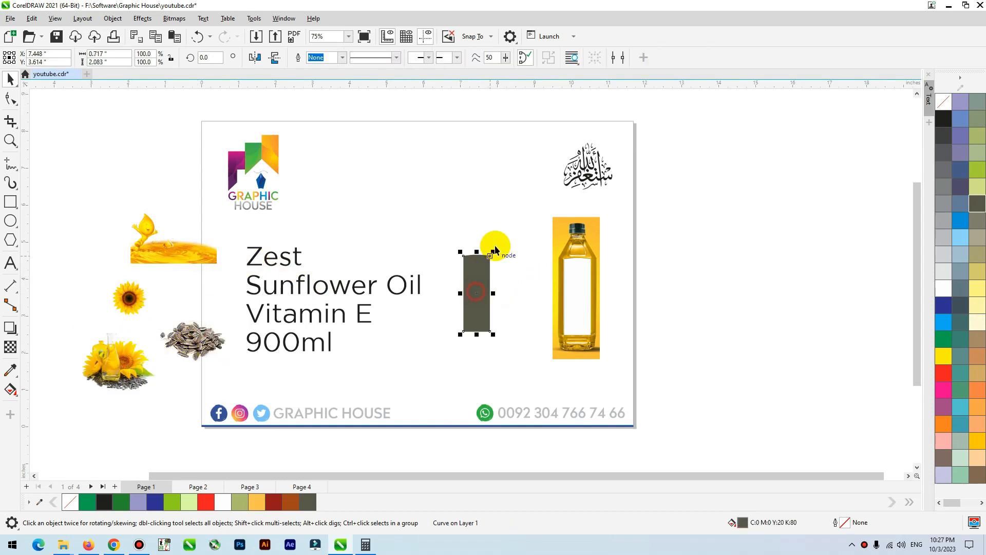
mouse_move(494, 253)
mouse_down()
mouse_move(518, 187)
mouse_move(484, 238)
mouse_up()
click(363, 284)
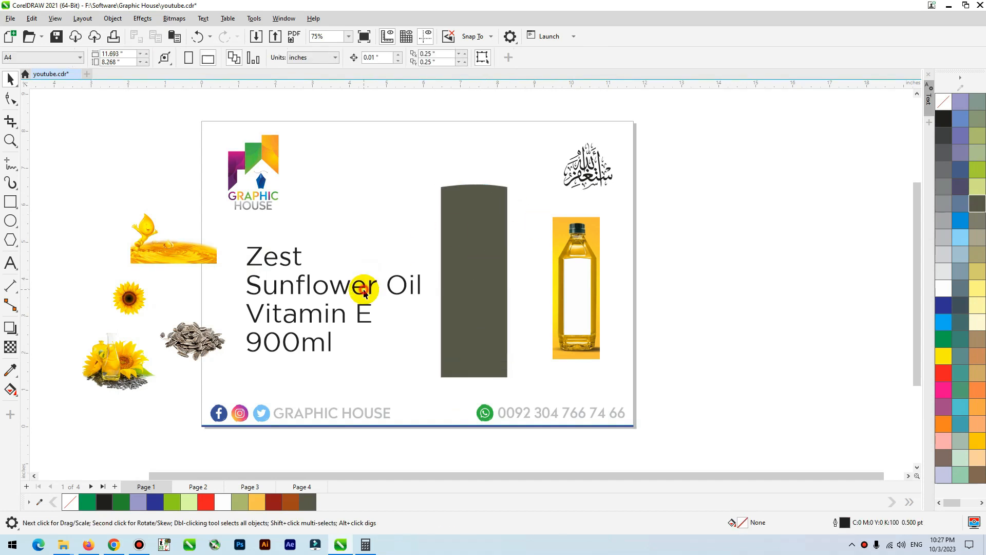
Step: Set the product text's font to ChocolateBox and save the document
click(365, 284)
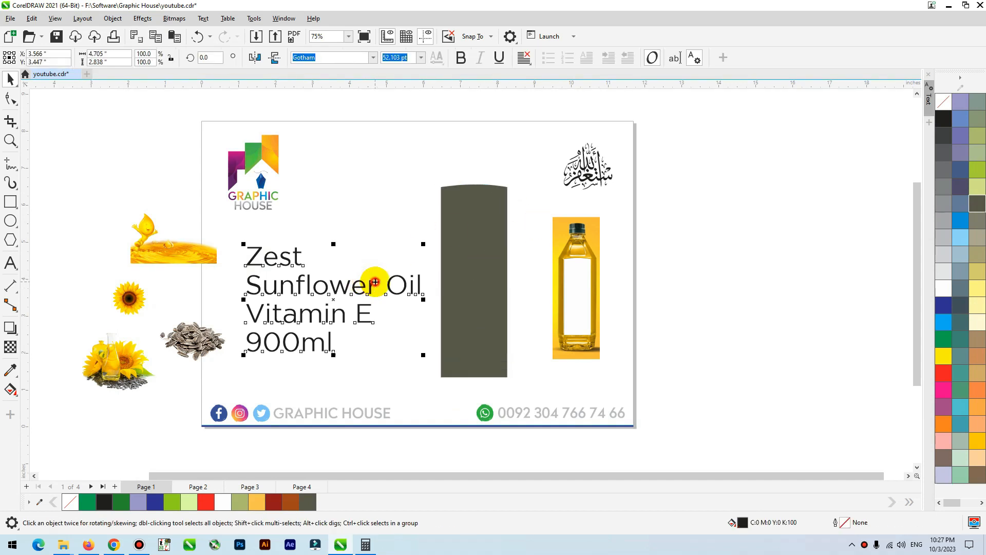
click(370, 57)
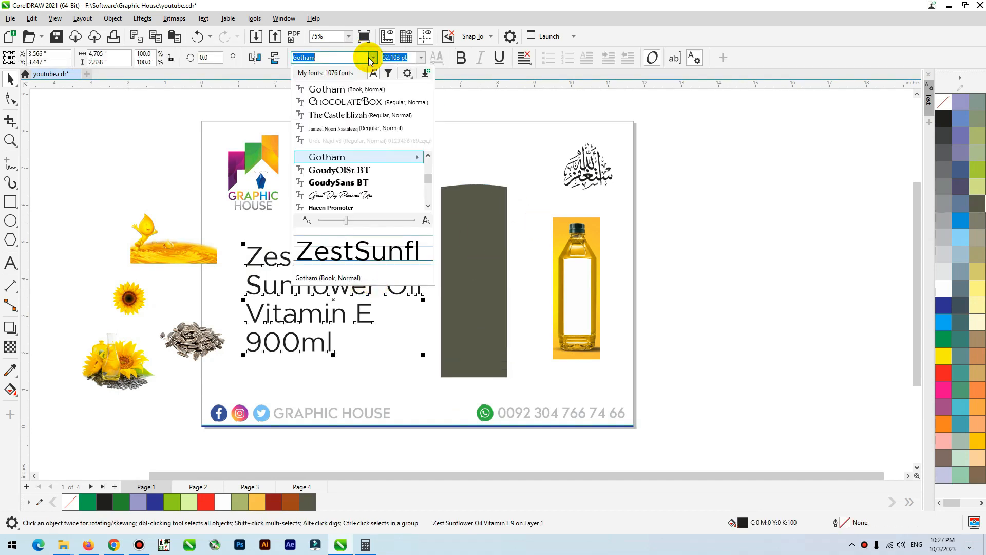
click(370, 102)
scroll(275, 253, up, 3)
drag(282, 268, 260, 262)
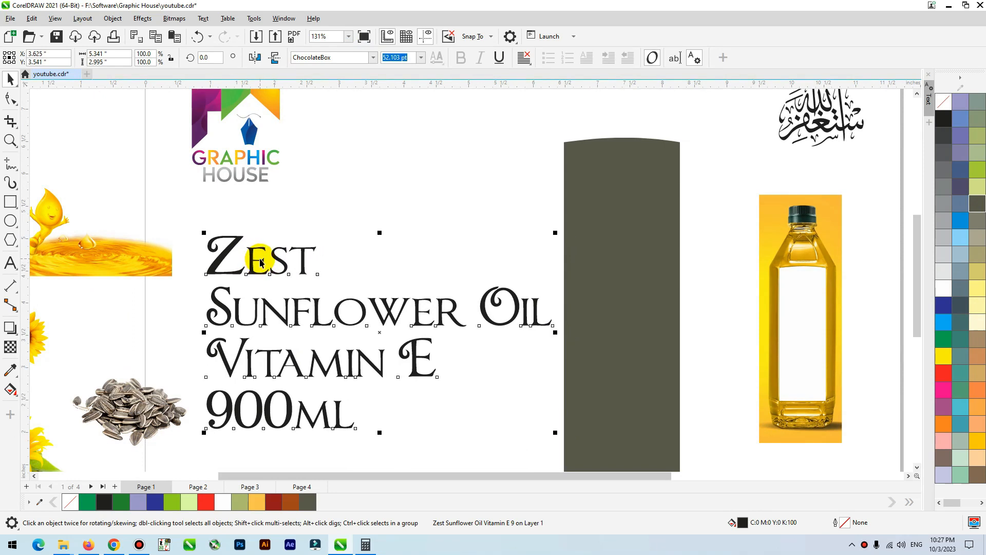
key(ctrl+j)
key(Escape)
key(ctrl+s)
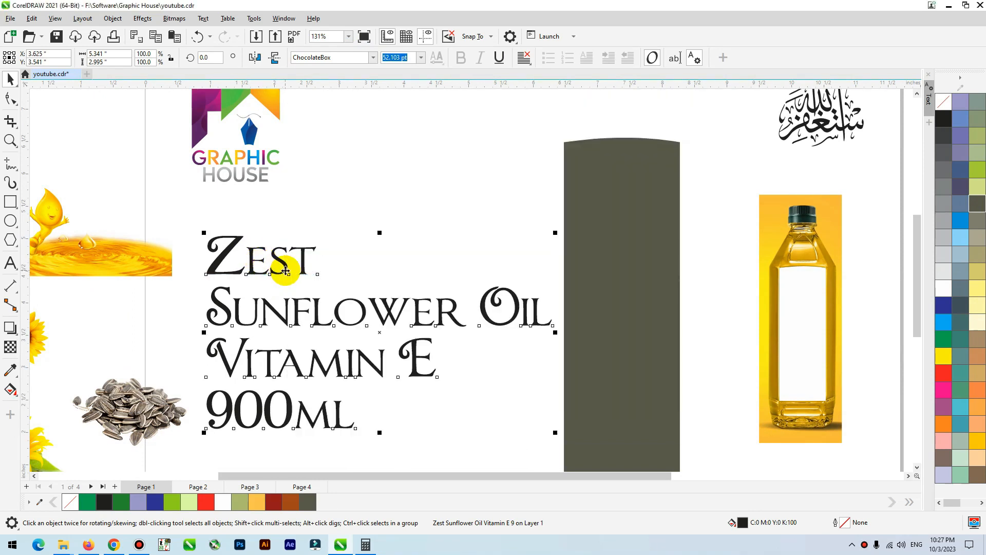
Step: Break the product text into separate lines and move the Zest and Sunflower Oil lines up, away from the rest
key(ctrl+k)
click(282, 272)
drag(282, 273, 322, 260)
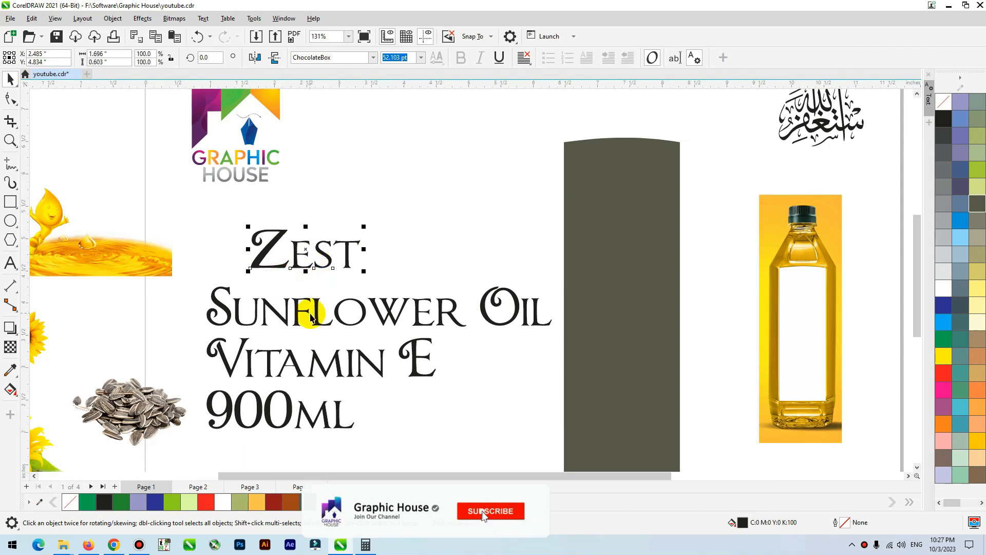
shift+click(316, 323)
drag(317, 323, 328, 280)
Step: Set the Vitamin E and 900ml lines to Gotham, align their centres, and scale them down to about half size
click(324, 361)
drag(462, 325, 196, 446)
click(373, 58)
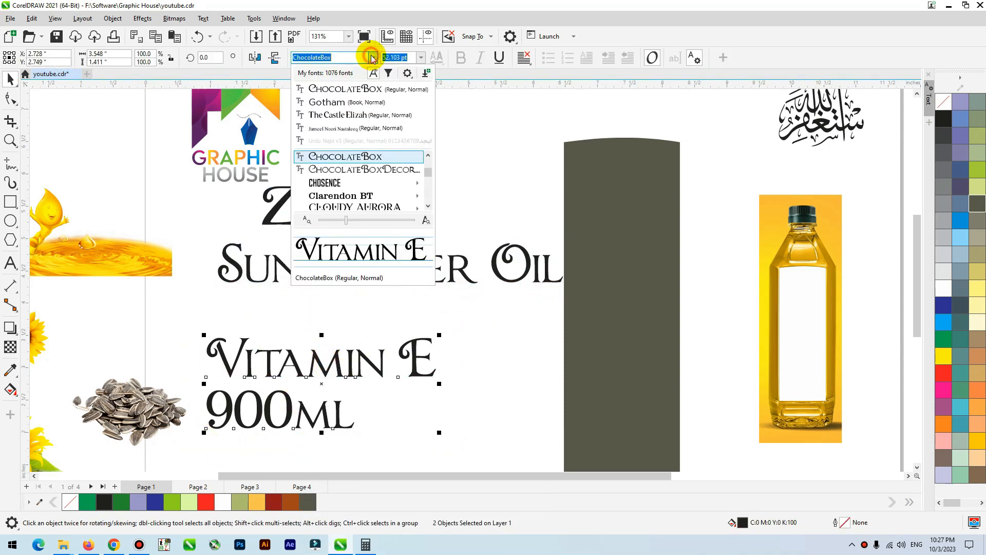
click(339, 102)
key(c)
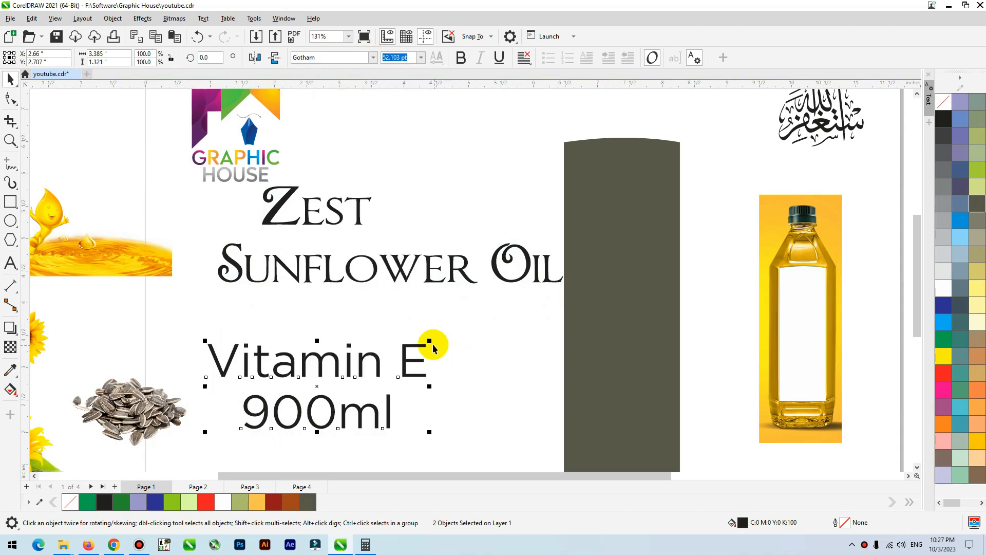
drag(430, 341, 374, 363)
click(354, 289)
Step: Move Zest close above Sunflower Oil, enlarge it, and align the centres of the two lines
drag(271, 218, 285, 236)
click(388, 200)
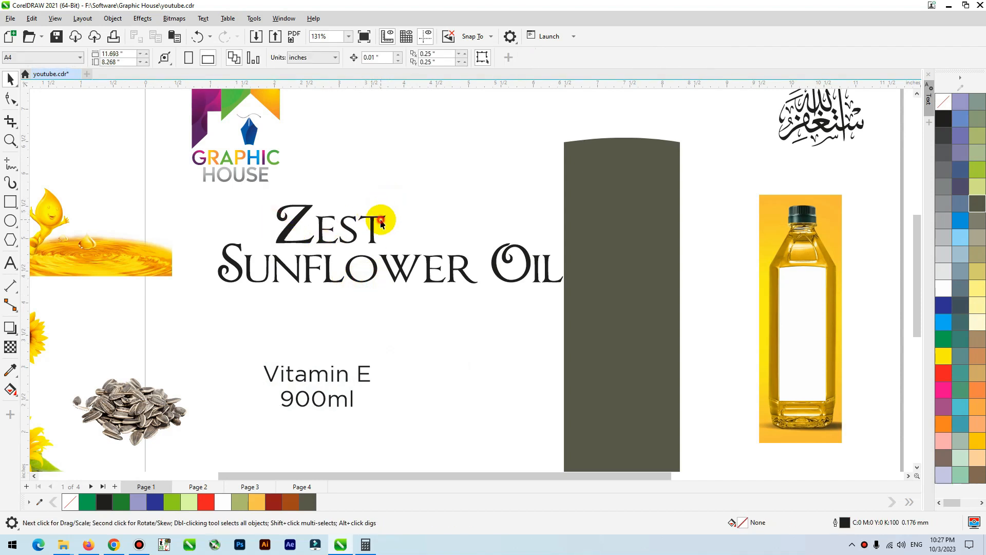
click(386, 218)
drag(389, 202, 481, 169)
shift+click(464, 267)
key(c)
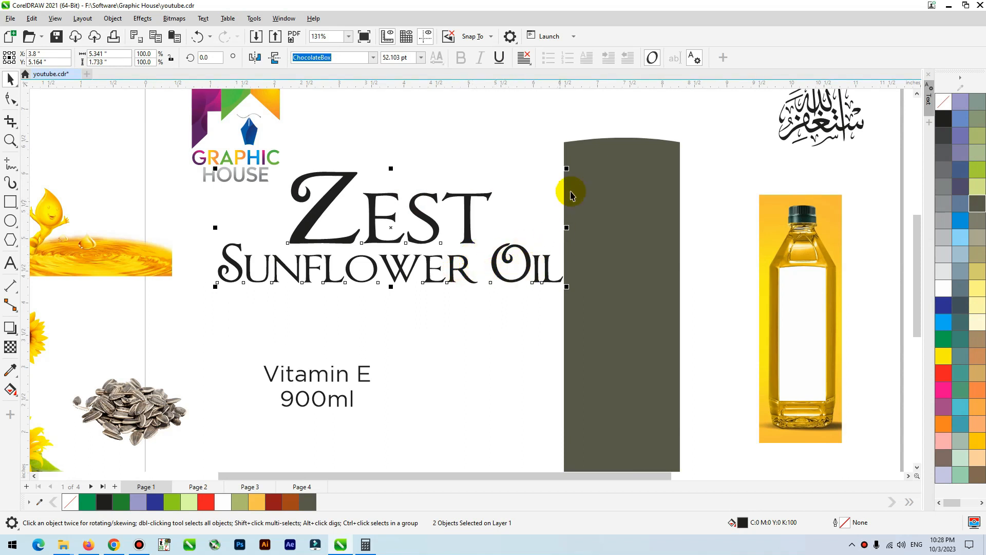
Step: Scale the Zest Sunflower Oil title down to about 2.15 inches wide and place it on the dark label shape
drag(567, 168, 357, 238)
drag(306, 279, 633, 284)
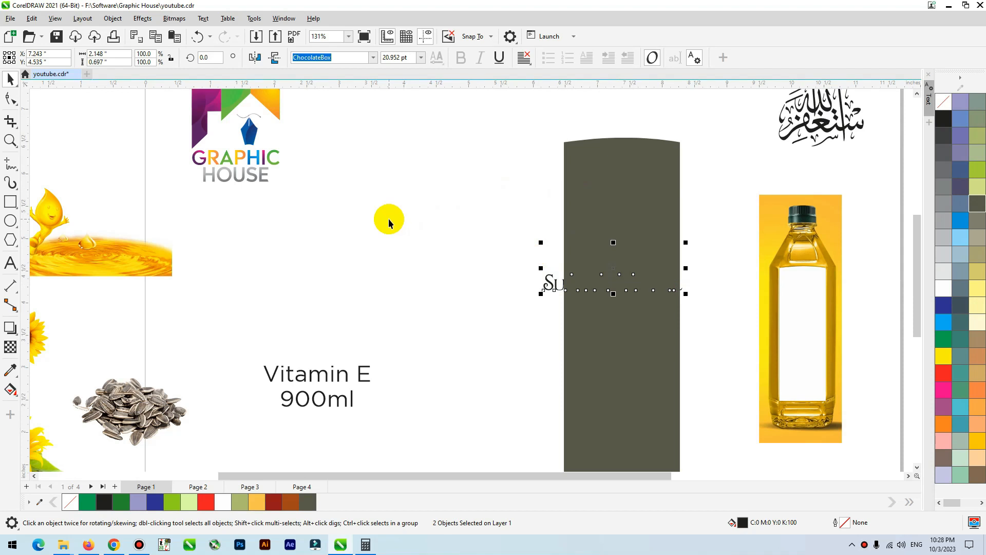
scroll(297, 228, down, 2)
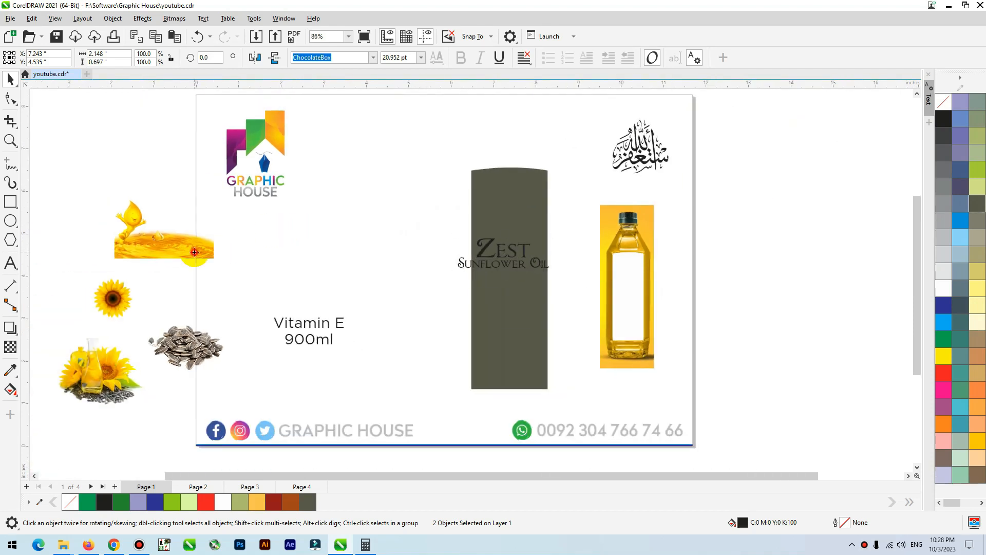
Step: Rearrange the oil splash, bouquet, seeds and single sunflower images on the page around the Vitamin E 900ml text
click(159, 231)
drag(380, 374, 383, 377)
drag(102, 375, 316, 264)
drag(193, 352, 233, 259)
drag(113, 291, 237, 304)
scroll(104, 313, down, 1)
scroll(654, 418, up, 2)
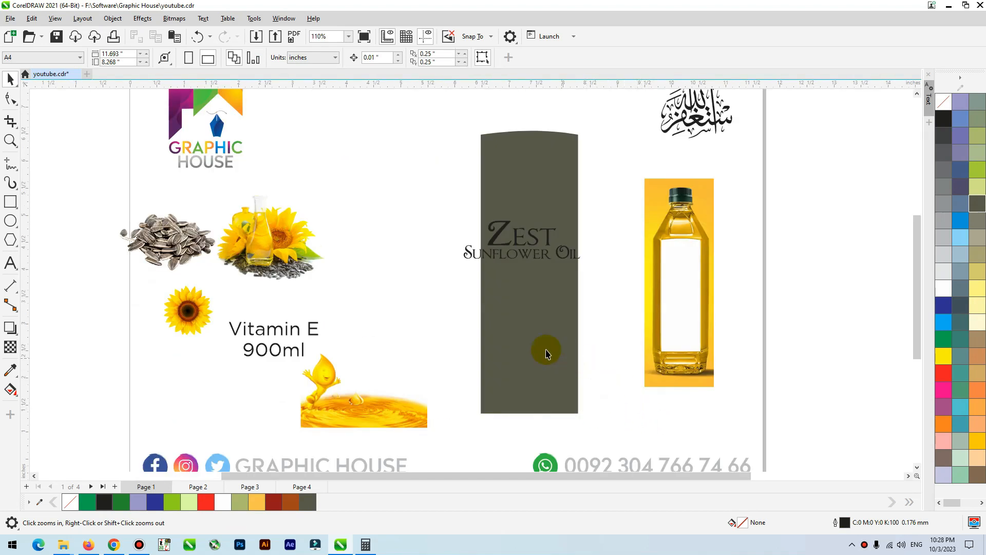
Step: Sample the yellow from the single sunflower's petals and fill the label shape with it
click(519, 325)
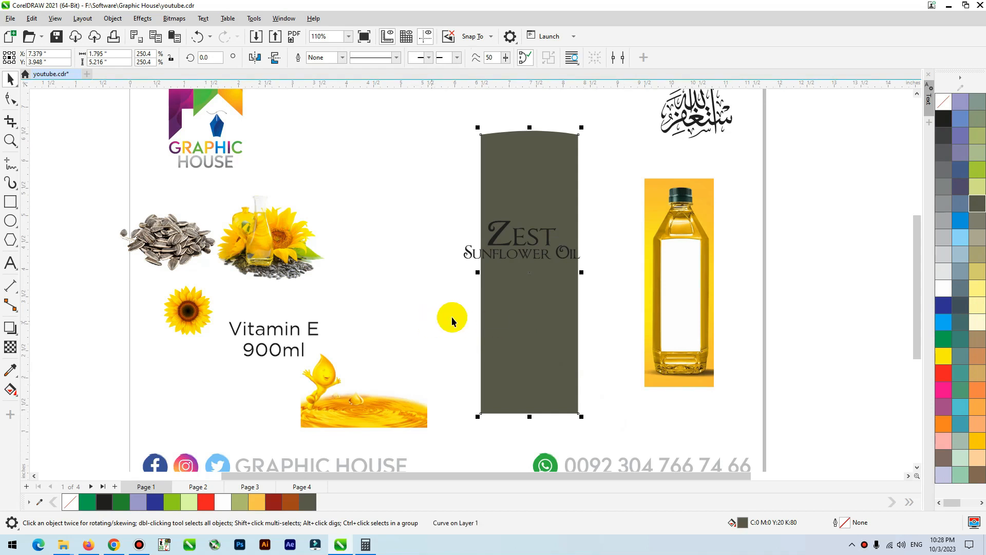
click(424, 315)
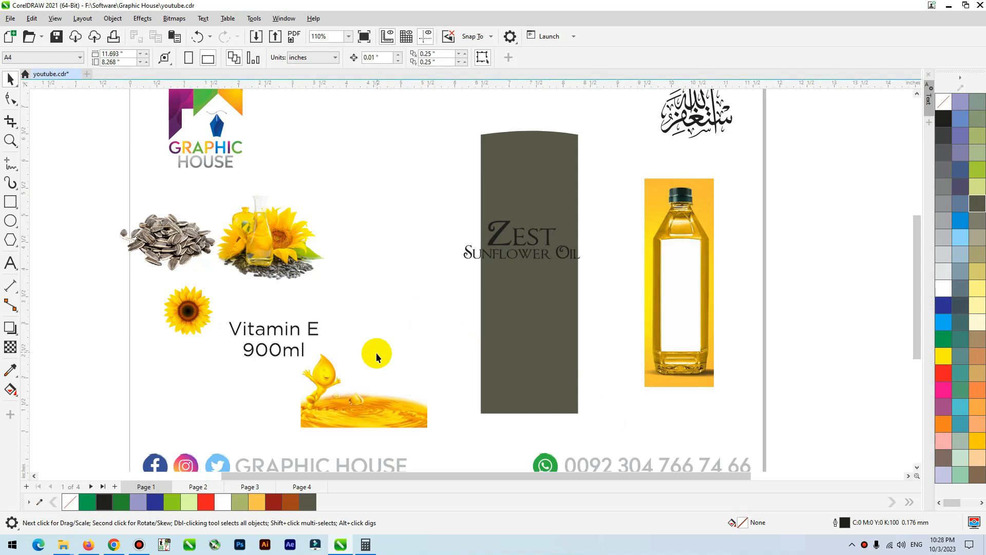
click(11, 370)
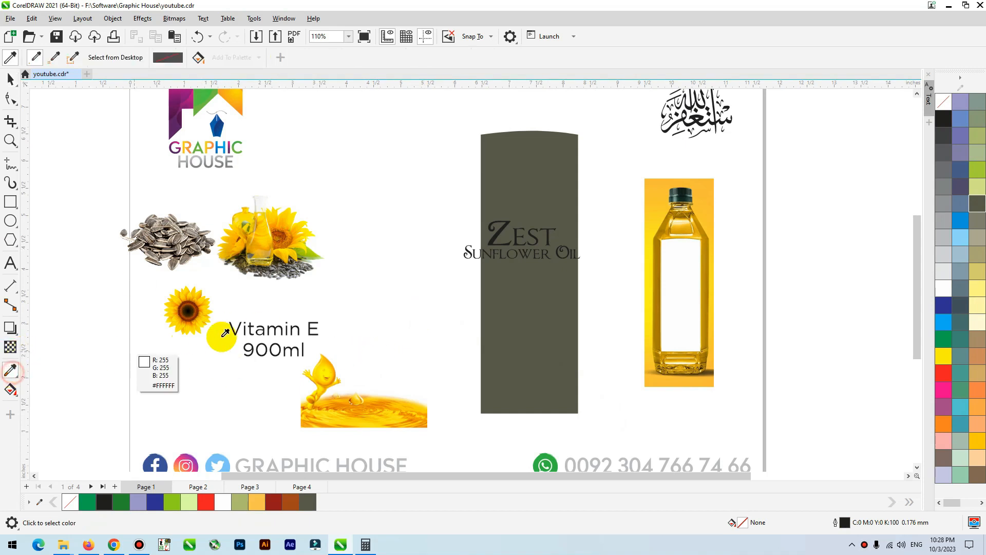
click(205, 298)
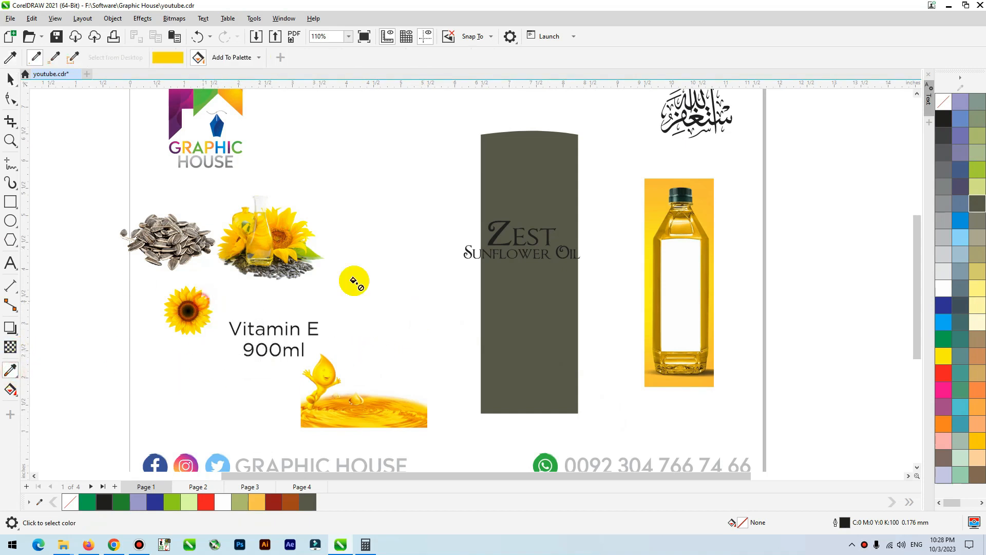
click(551, 166)
key(space)
key(space)
key(space)
key(space)
key(space)
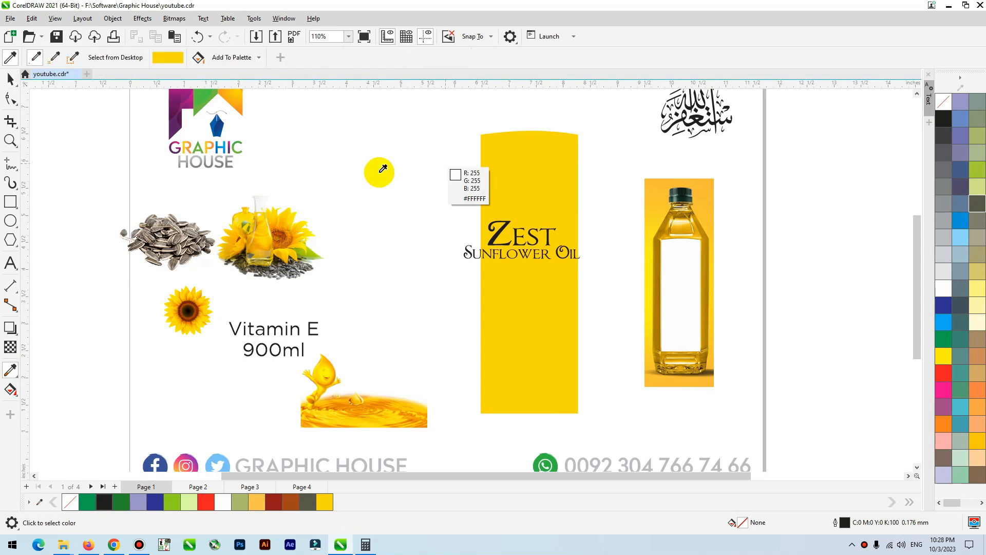
Step: Move the oil splash image onto the lower end of the label shape and bring it to the front
drag(364, 417, 530, 399)
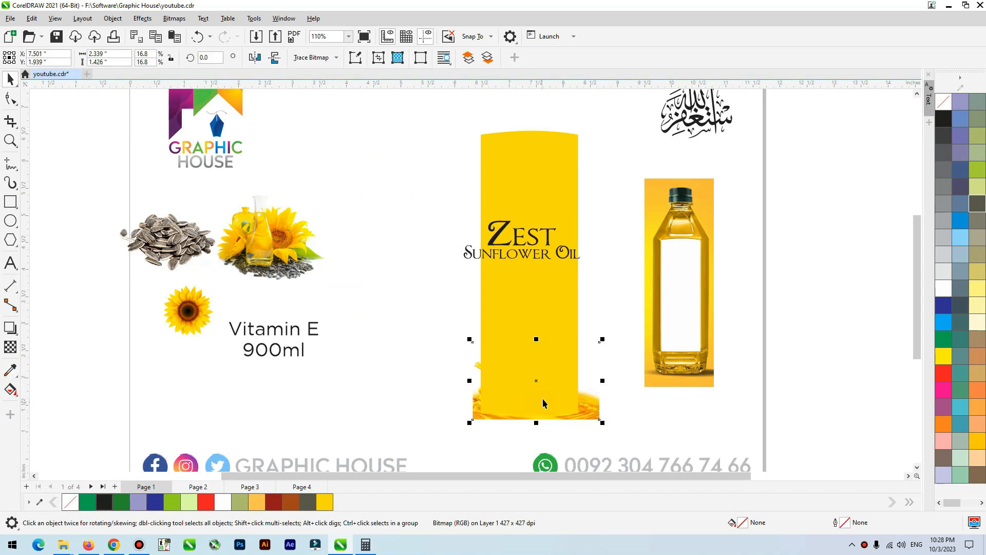
key(shift+Page_Up)
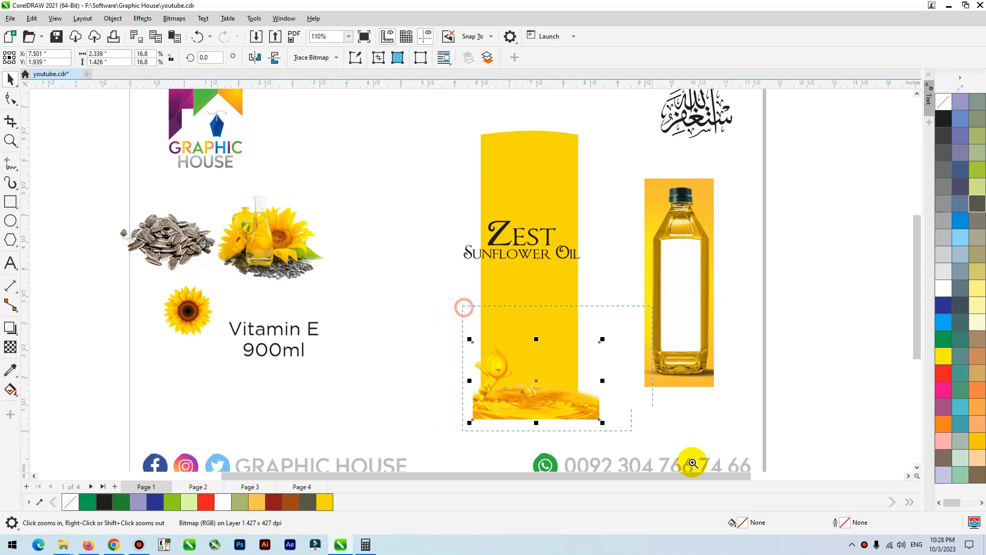
scroll(673, 455, up, 3)
drag(506, 375, 460, 350)
Step: Narrow the oil splash image to about 2.12 inches wide and centre it horizontally on the label
drag(508, 263, 491, 265)
shift+click(401, 132)
key(c)
click(526, 153)
Step: PowerClip the oil splash image inside the yellow label shape
click(379, 329)
right_click(375, 320)
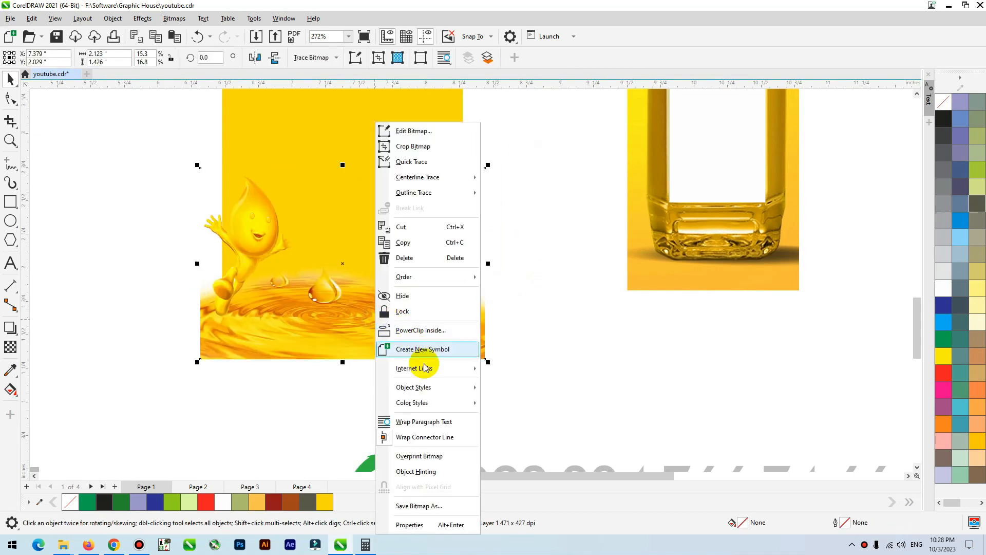
click(421, 268)
click(421, 97)
key(shift+F2)
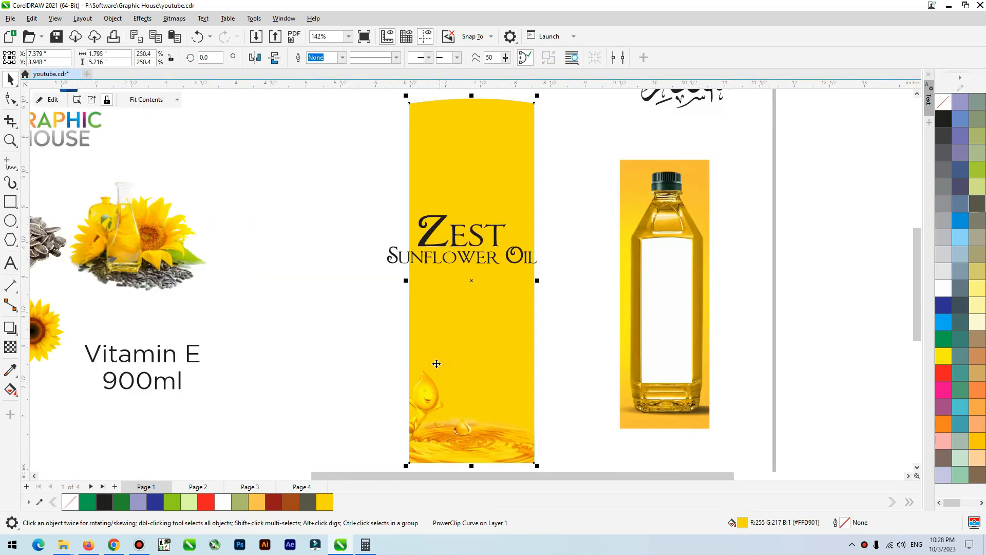
Step: Add a one-step inside contour to the label shape, offset about 0.122 inch
click(18, 335)
click(26, 342)
drag(425, 122, 417, 117)
key(space)
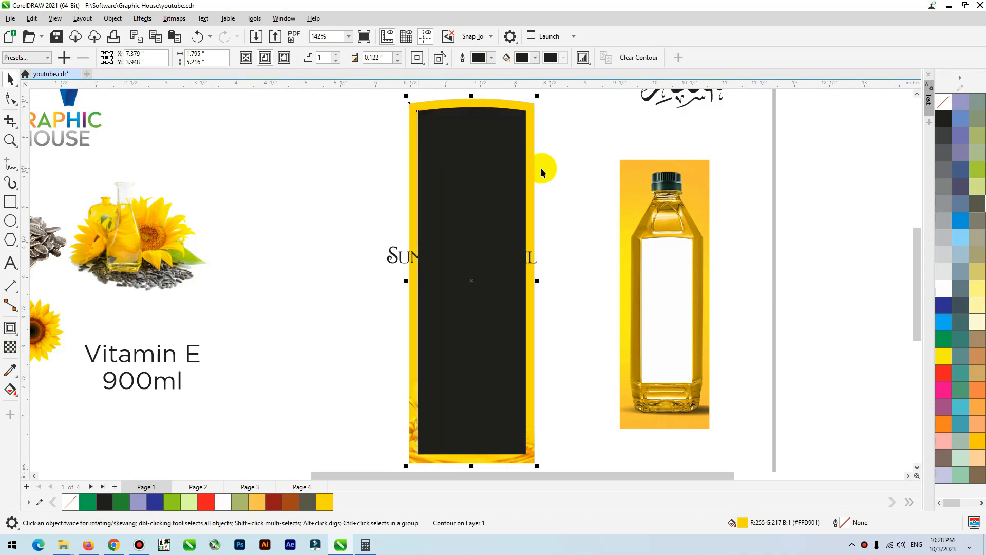
Step: Break the contour apart and give the inner shape a black outline with no fill
key(ctrl+k)
drag(520, 147, 431, 156)
key(ctrl+z)
right_click(943, 117)
click(944, 102)
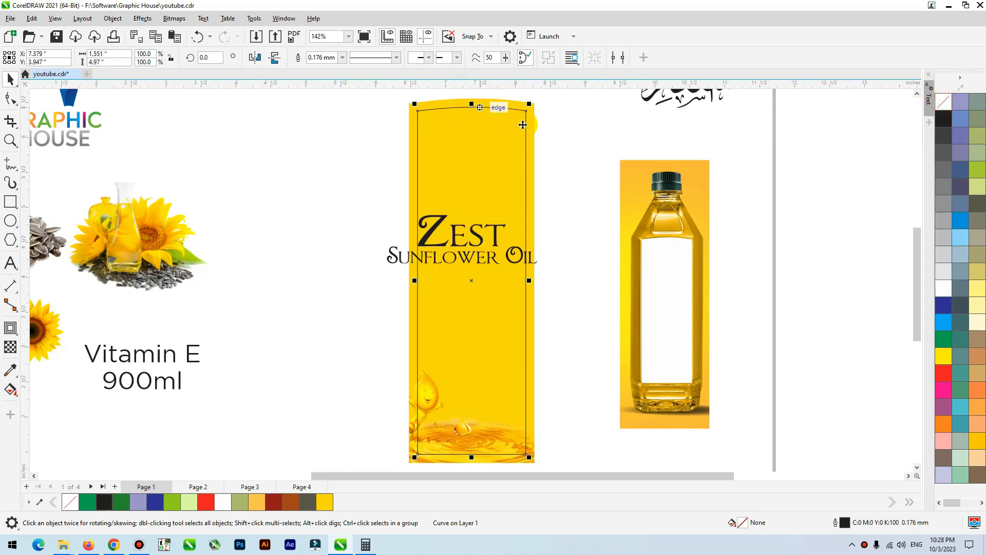
Step: Scale the Zest Sunflower Oil title down to fit within the inner border and reposition it there
drag(603, 172, 355, 319)
drag(542, 212, 508, 223)
drag(472, 252, 478, 252)
click(360, 296)
Step: Move the 900ml text to the label's lower right area and scale it down to about 0.52 inch wide
scroll(372, 294, down, 1)
click(192, 367)
drag(192, 366, 494, 396)
scroll(455, 436, up, 5)
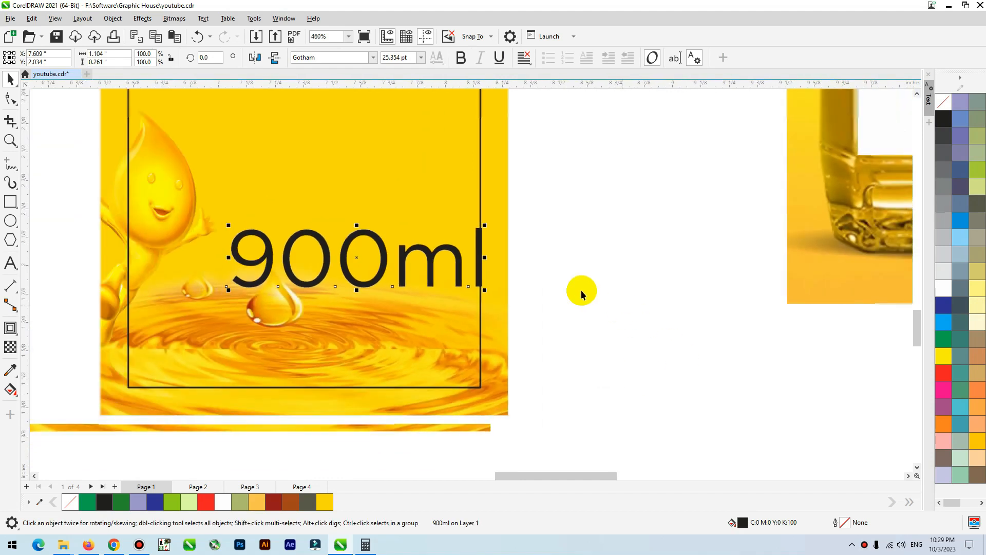
drag(434, 255, 453, 255)
key(ctrl+z)
scroll(426, 405, down, 2)
scroll(470, 422, down, 2)
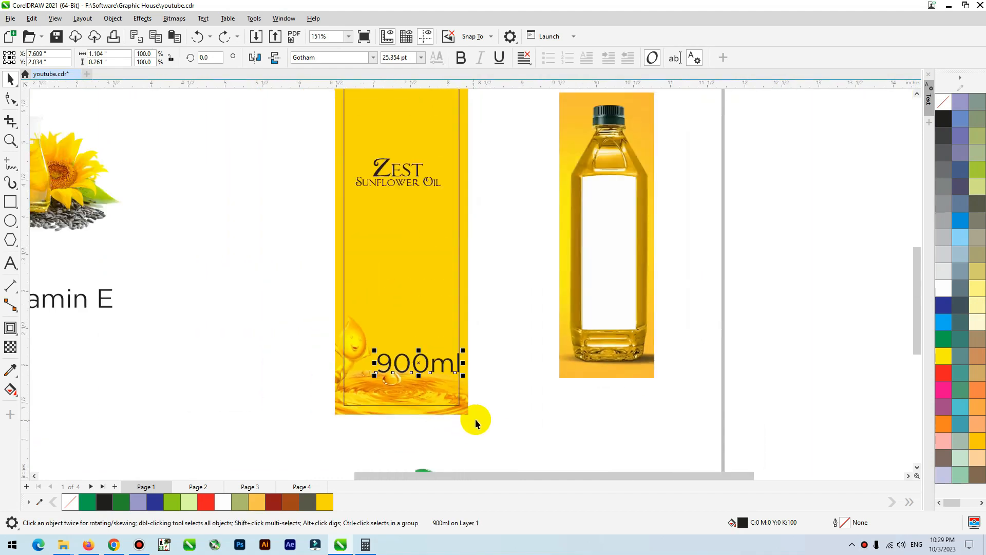
scroll(393, 371, up, 3)
scroll(392, 371, up, 1)
drag(349, 320, 456, 332)
scroll(588, 414, down, 3)
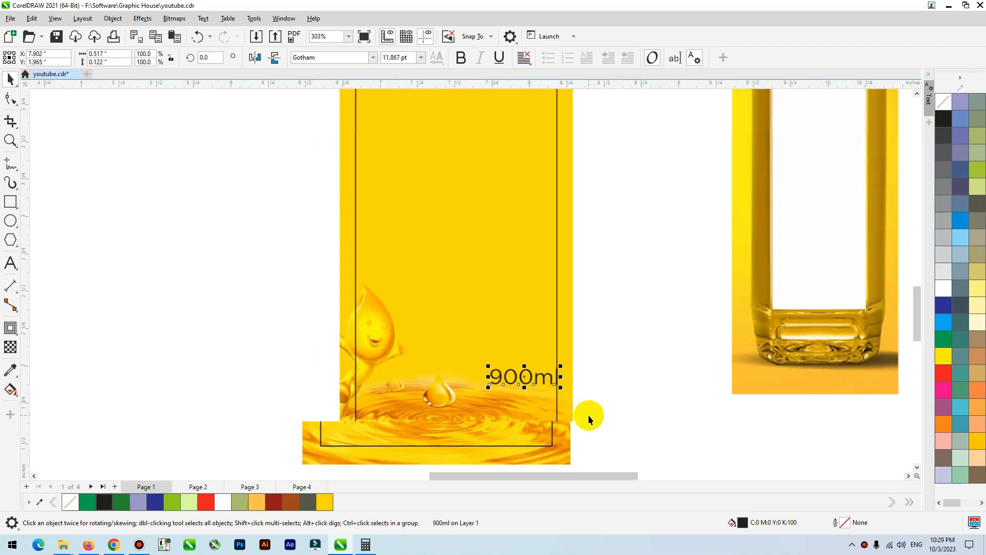
Step: Place the Vitamin E text below the title on the label at about 0.82 inch wide
click(193, 329)
drag(191, 325, 510, 239)
click(409, 242)
key(shift+F4)
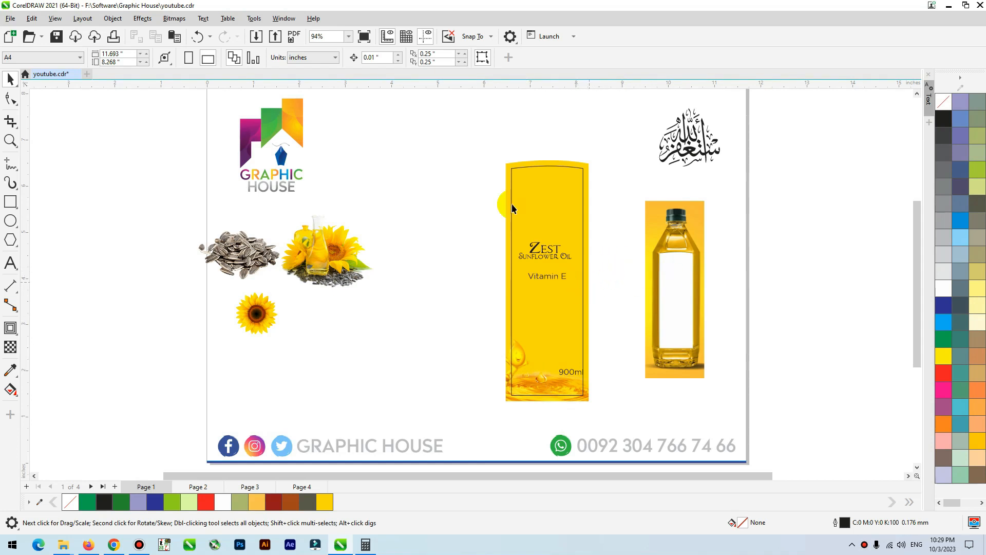
Step: Move the single sunflower to the top of the label, enlarge it to nearly fill the inner border's width, and centre it
drag(254, 319, 532, 197)
key(F2)
drag(660, 131, 472, 256)
drag(484, 180, 520, 128)
drag(455, 245, 469, 267)
shift+click(544, 235)
click(607, 189)
click(546, 223)
key(shift+F2)
click(607, 133)
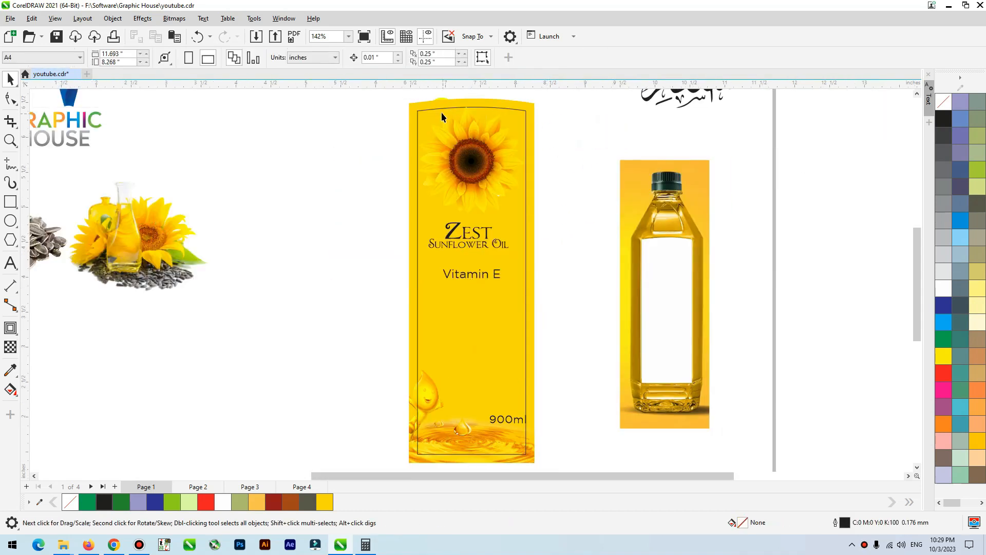
Step: Sample a brighter yellow from the sunflower's petals and fill the label background with it (#FFF60D)
scroll(441, 112, up, 2)
scroll(408, 336, down, 1)
scroll(459, 179, up, 4)
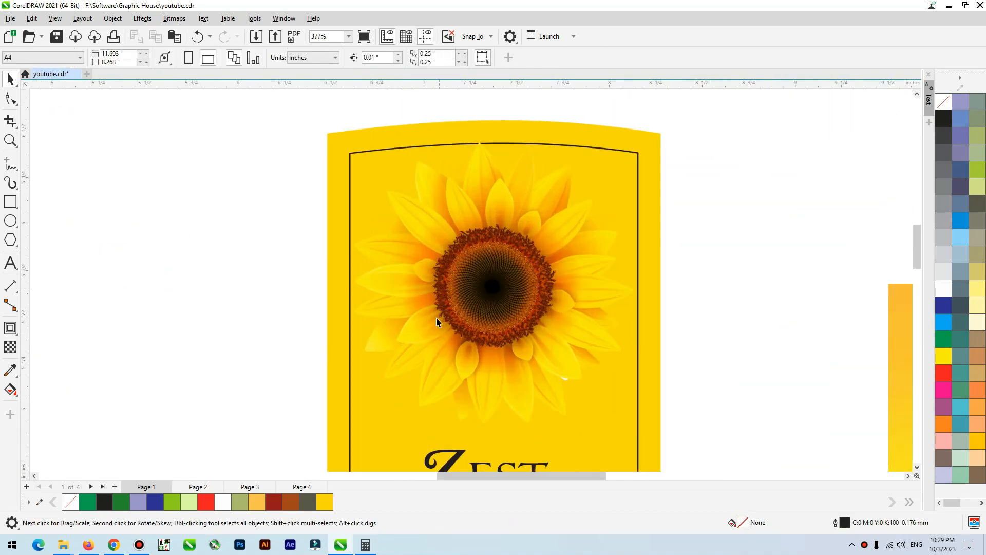
click(11, 368)
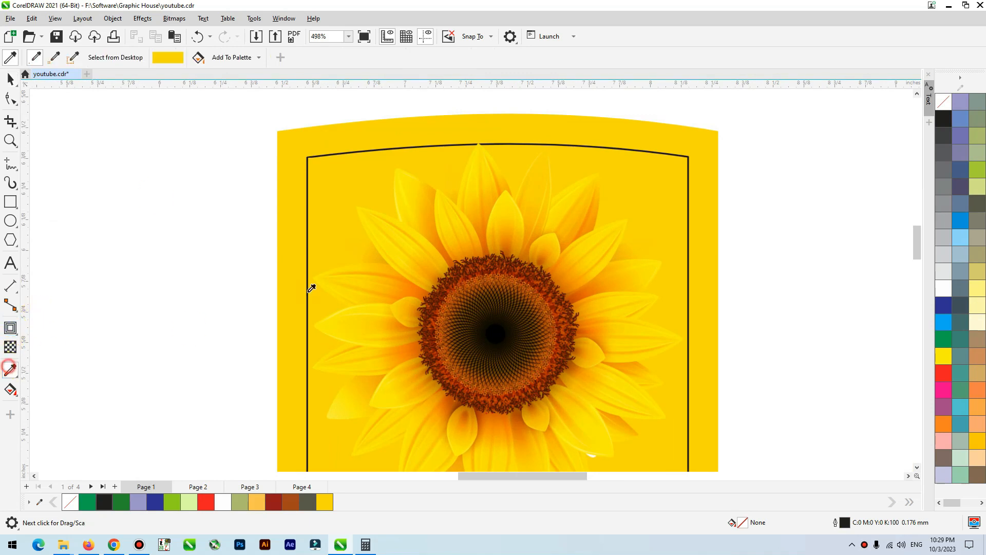
click(442, 201)
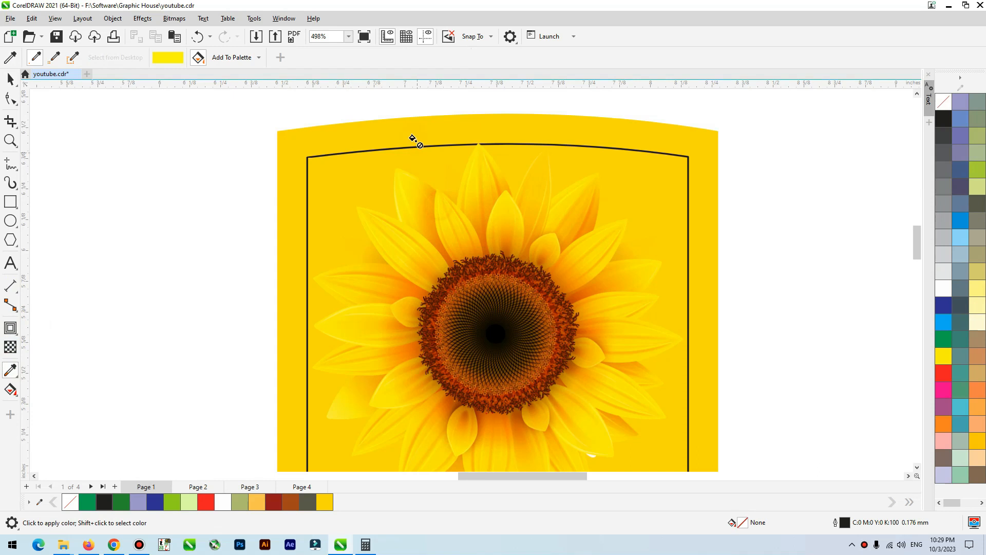
click(412, 132)
key(space)
scroll(395, 130, down, 2)
Step: Lighten the label's uniform fill to a pale yellow, RGB 255, 252, 168
click(634, 204)
click(594, 205)
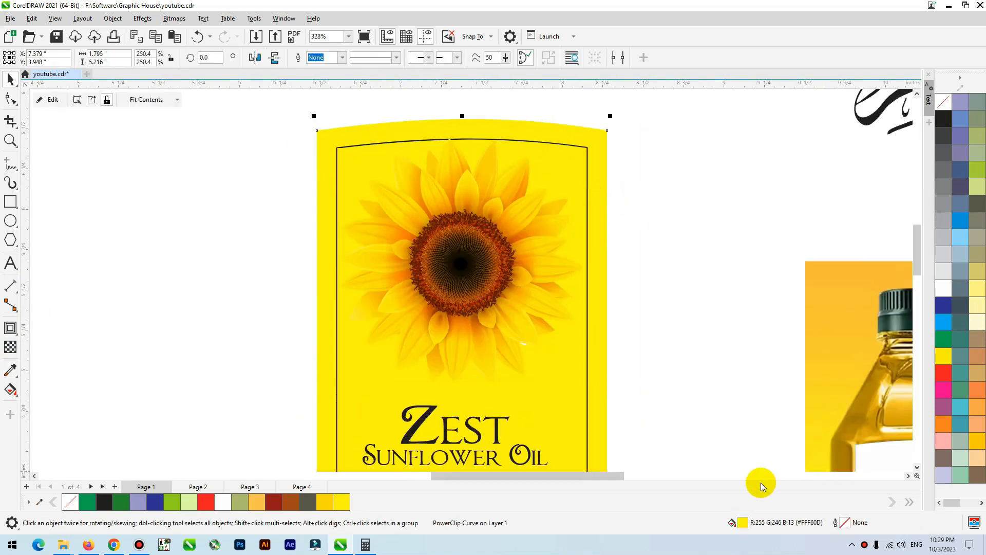
double_click(739, 524)
drag(565, 121, 853, 33)
drag(722, 112, 680, 113)
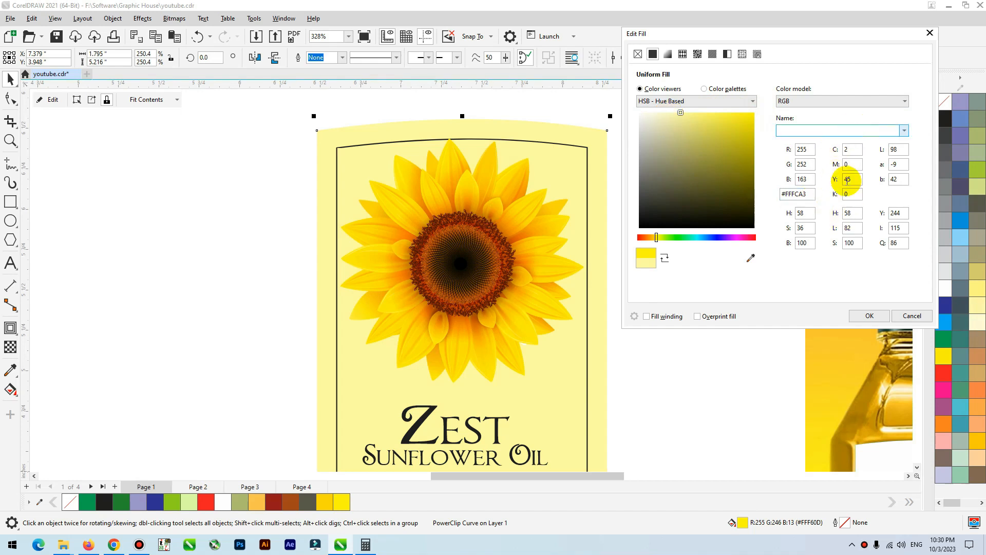
click(888, 326)
scroll(414, 155, down, 3)
scroll(424, 159, up, 1)
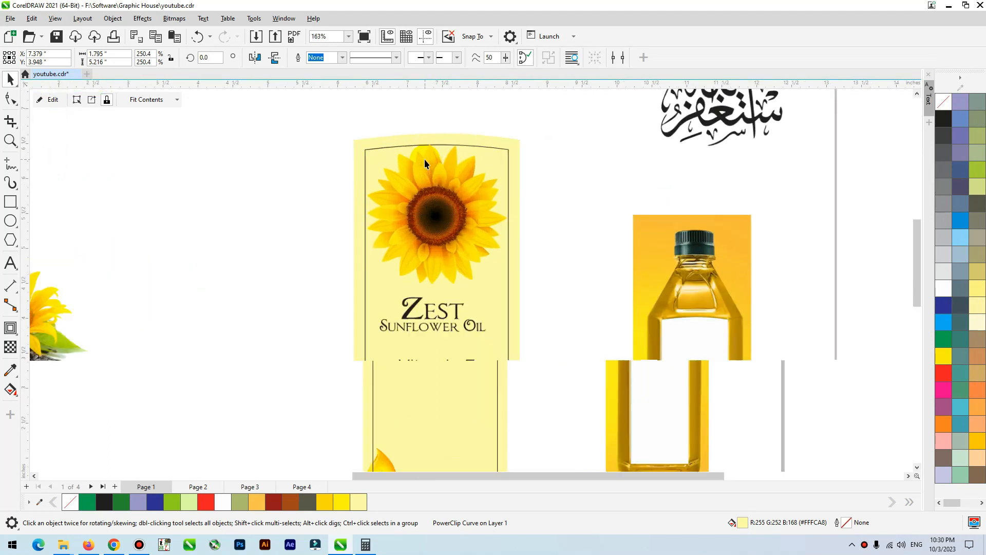
Step: Apply a fountain fill of pale yellow and white to the label background and make it elliptical
click(568, 191)
click(517, 224)
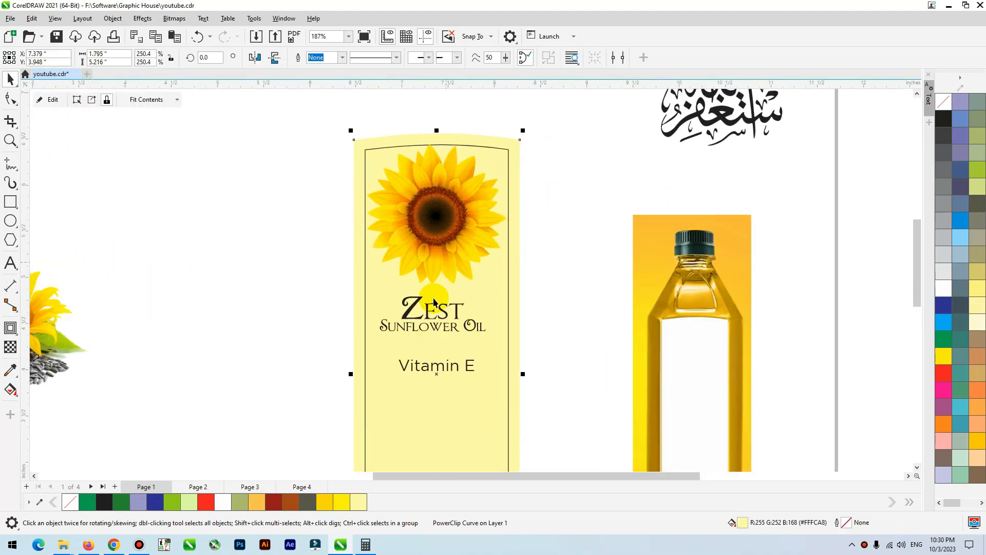
key(g)
drag(489, 136, 443, 354)
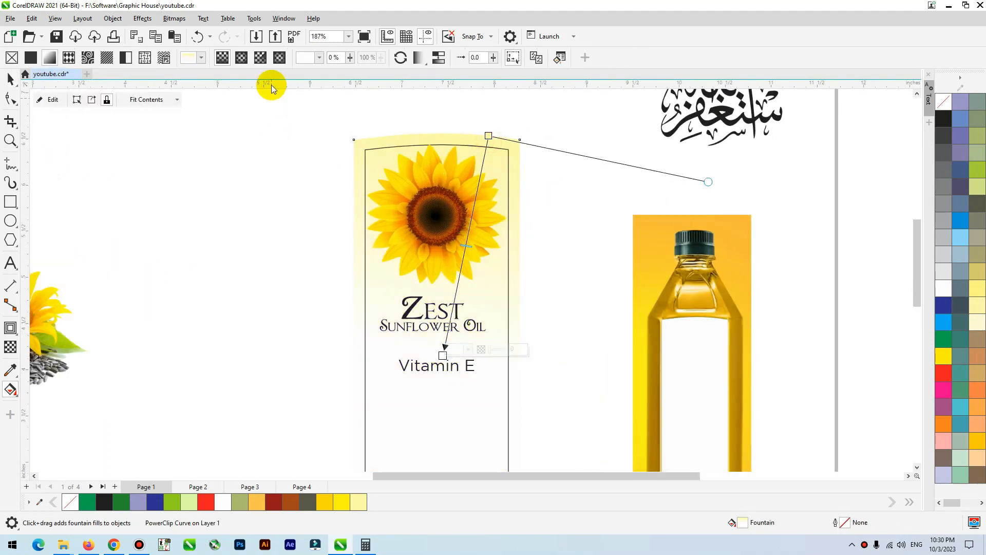
click(241, 57)
Step: Reshape and move the elliptical gradient so its white centre lies behind the sunflower
drag(457, 240, 553, 244)
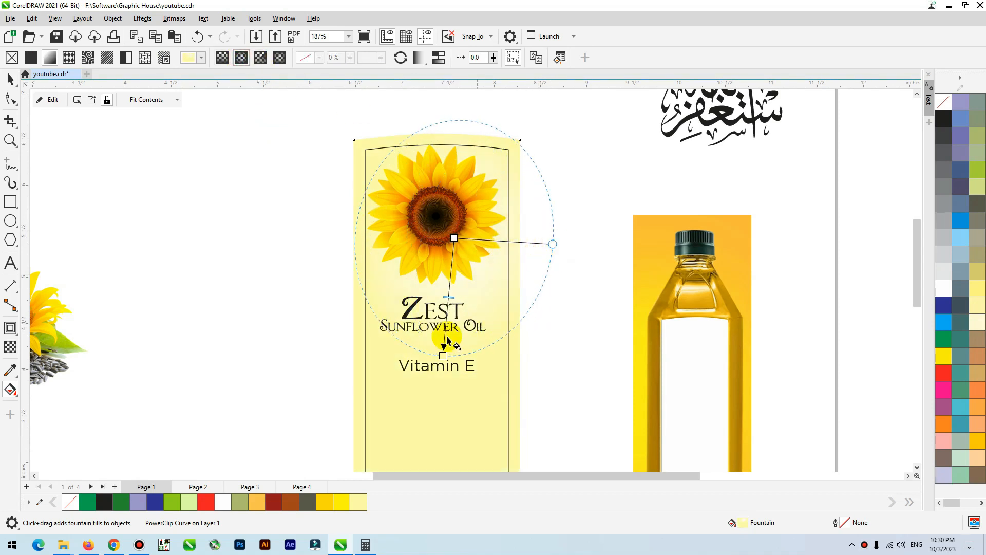
drag(444, 356, 381, 338)
drag(451, 237, 442, 224)
key(space)
click(292, 223)
scroll(502, 197, down, 2)
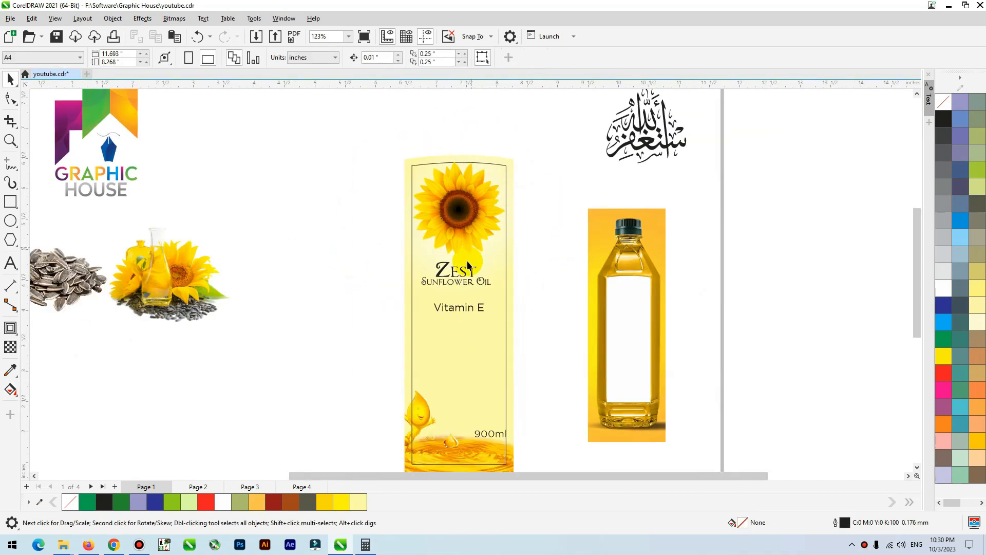
scroll(516, 250, down, 2)
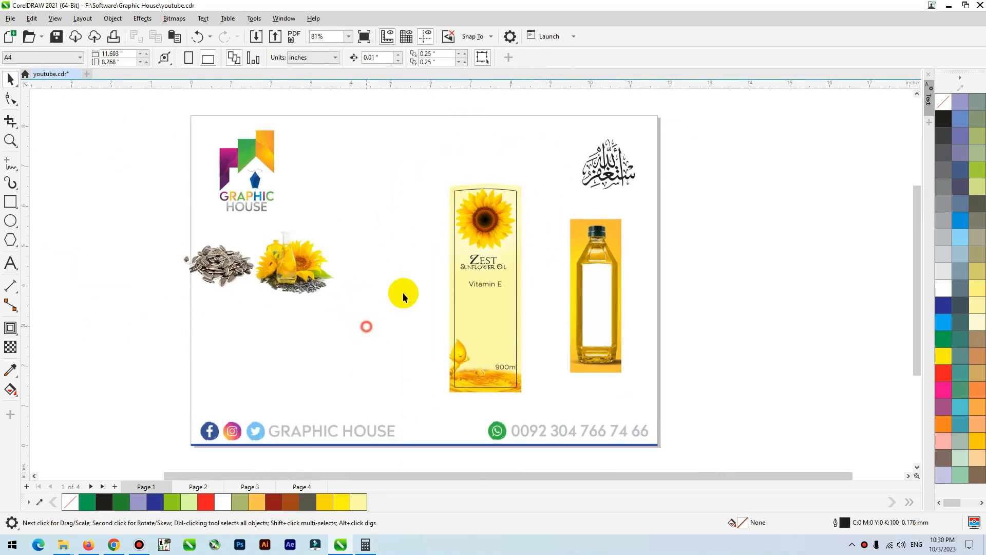
Step: Move the Vitamin E text down the label to just above the oil splash
click(489, 285)
drag(441, 381, 400, 412)
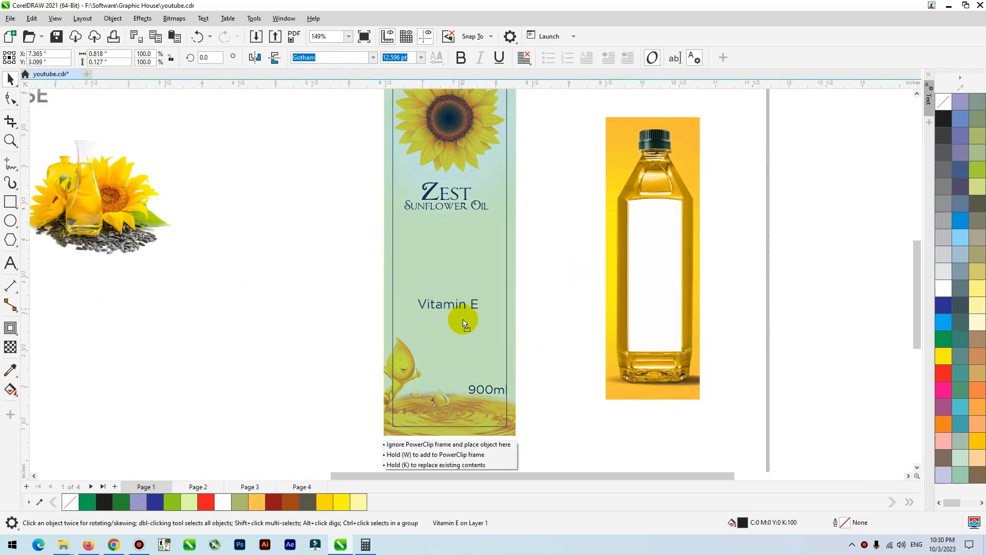
drag(464, 204, 464, 245)
click(560, 193)
Step: Enlarge Zest to about 1.52 inches wide, move Sunflower Oil below it, and centre Zest on the label
key(z)
drag(576, 120, 373, 272)
key(space)
click(468, 260)
drag(480, 234, 543, 170)
drag(468, 277, 478, 316)
drag(551, 254, 560, 246)
shift+click(543, 238)
key(c)
click(616, 226)
Step: Fill the Zest text with a dark red, C29 M100 Y100 K40
click(526, 285)
click(526, 288)
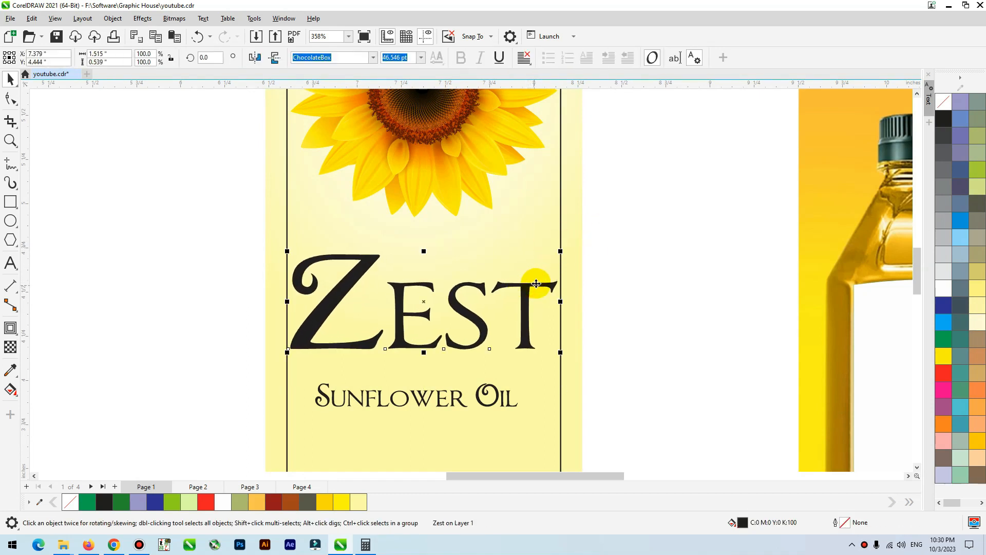
click(949, 380)
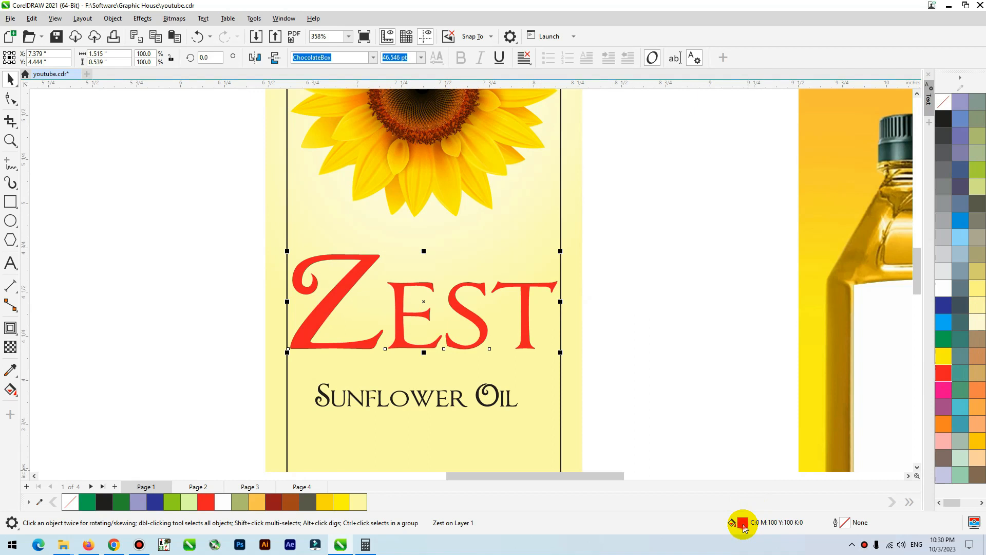
double_click(743, 523)
drag(513, 121, 723, 63)
click(595, 119)
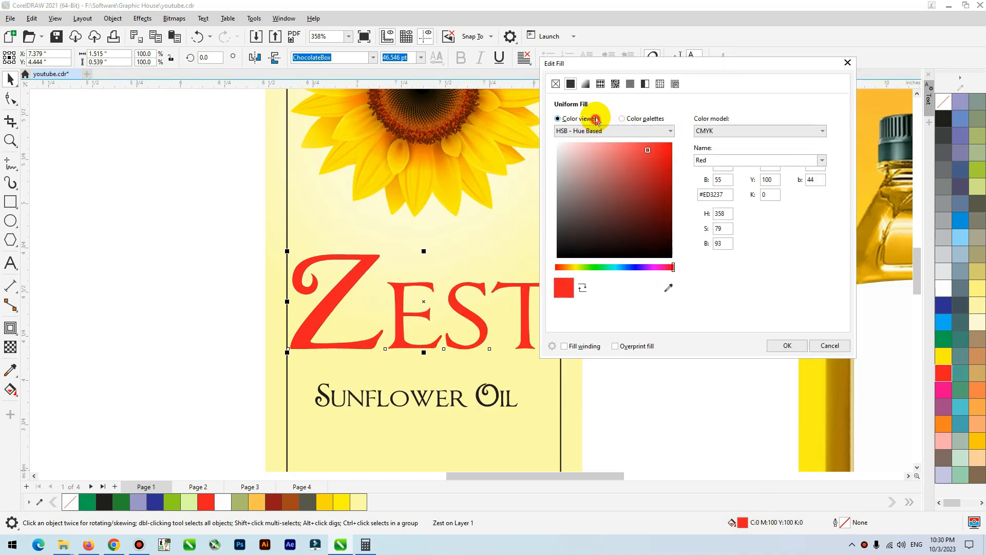
drag(670, 202, 672, 202)
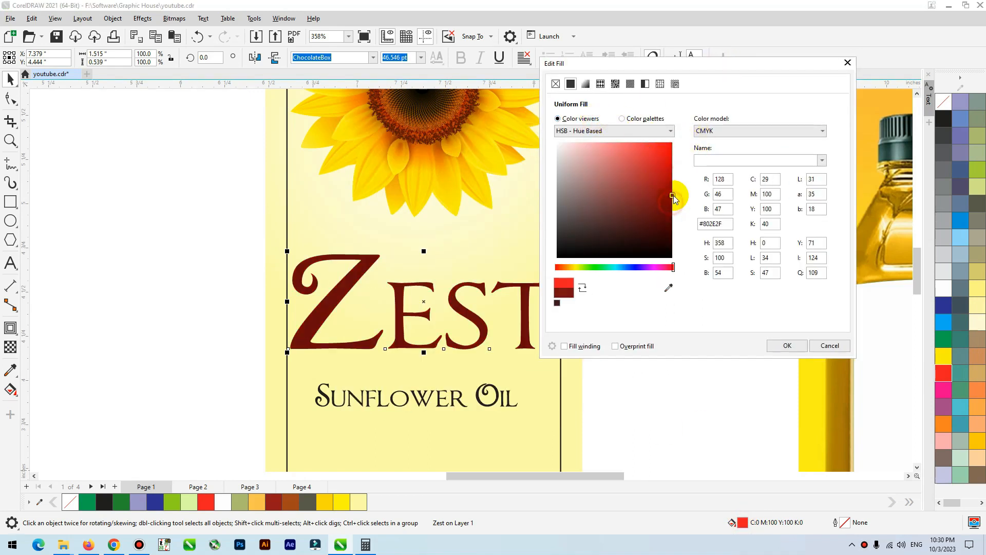
click(786, 345)
Step: Give Zest a vertical linear gradient from bright red at the base to the dark red at the top
key(g)
drag(461, 357, 460, 269)
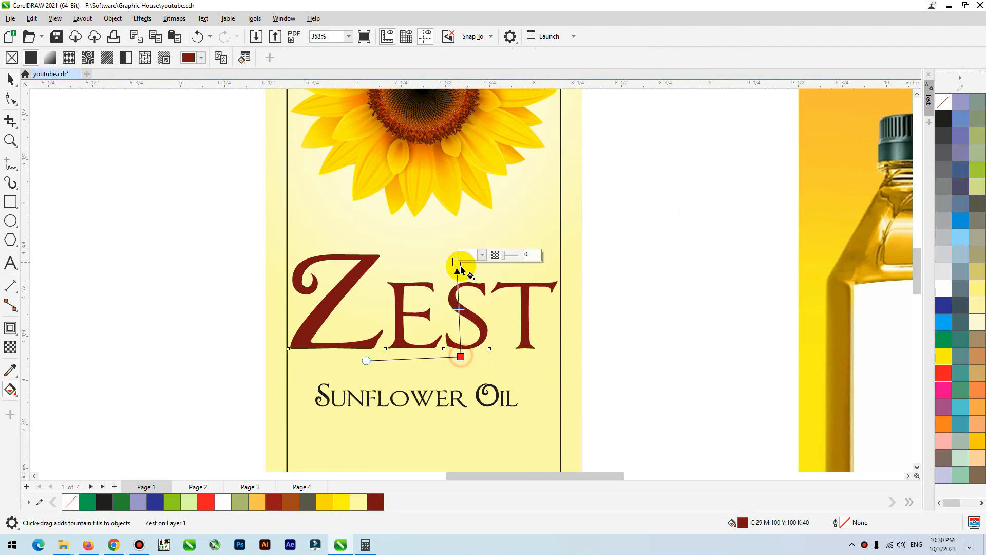
click(369, 504)
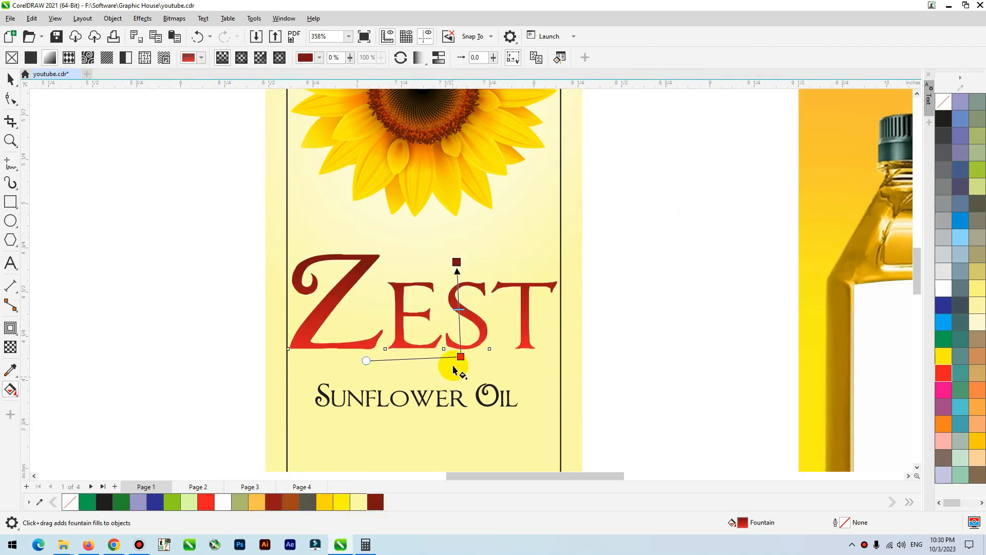
key(space)
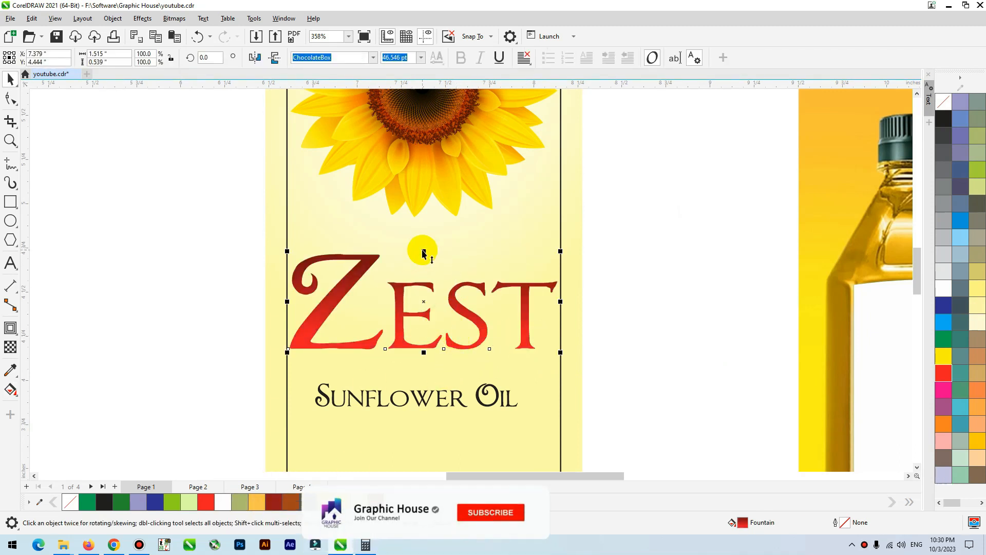
scroll(421, 252, down, 1)
click(226, 295)
Step: Draw a rectangle about 1.55 by 0.17 inches below Zest, spanning the inner border's width
key(F2)
drag(627, 240, 208, 436)
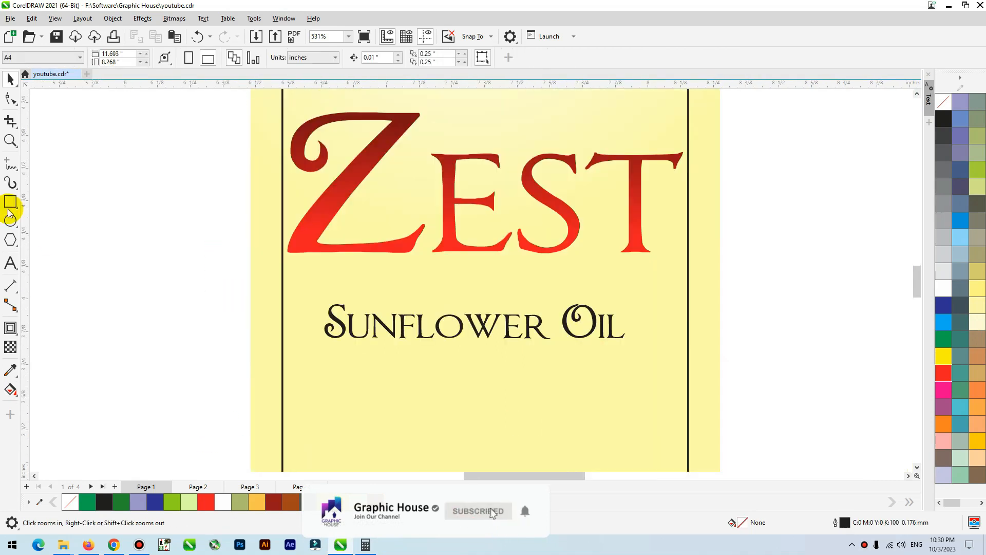
click(10, 203)
drag(282, 273, 688, 319)
key(space)
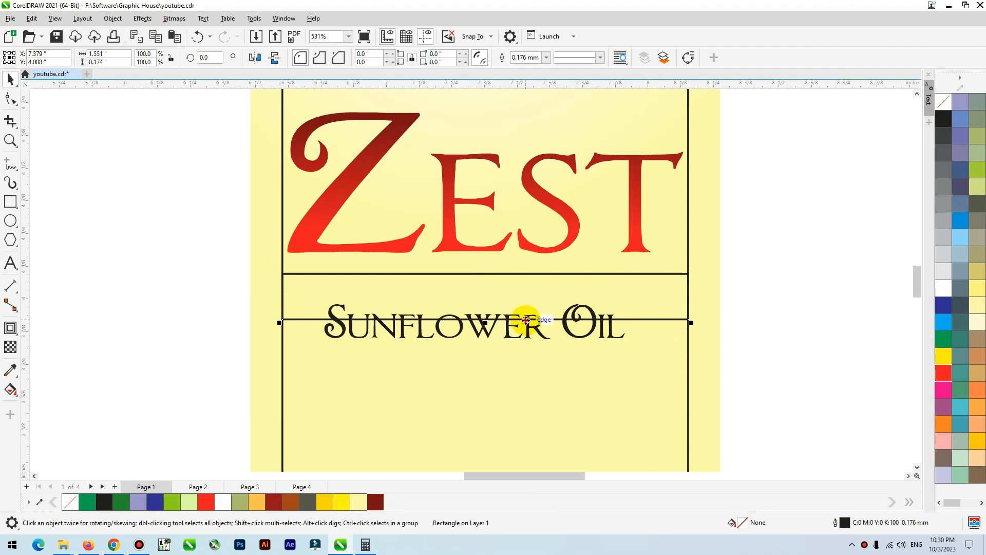
Step: Convert the rectangle to curves, bend both long edges upward into an arched band, and fill it green, C40 M0 Y100 K0
key(ctrl+q)
key(F10)
drag(777, 237, 234, 360)
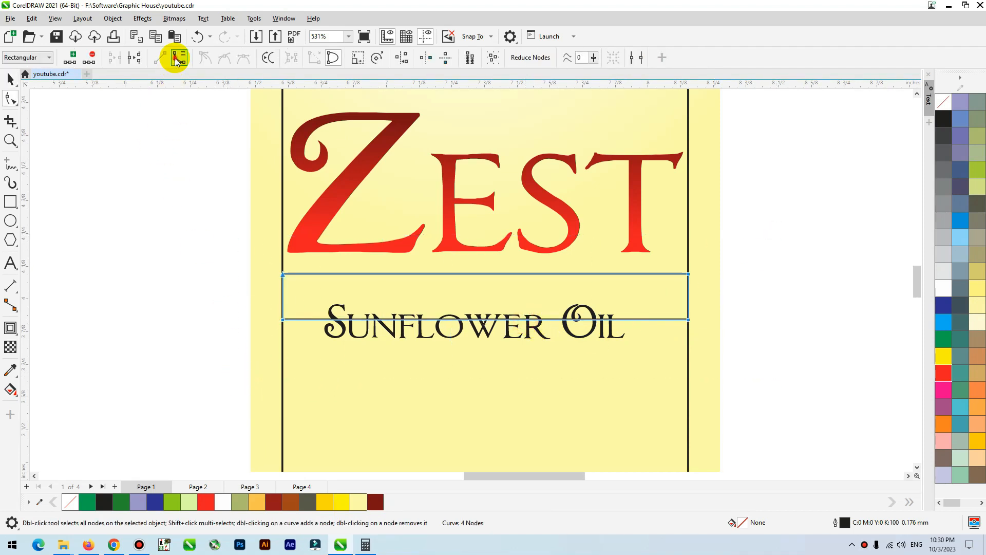
drag(509, 275, 504, 257)
drag(504, 322, 505, 301)
key(space)
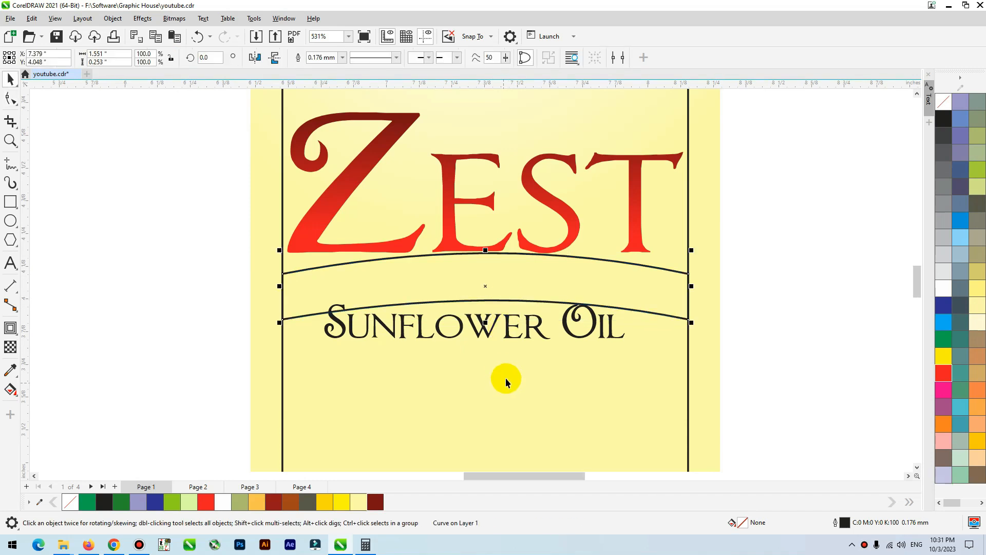
click(978, 170)
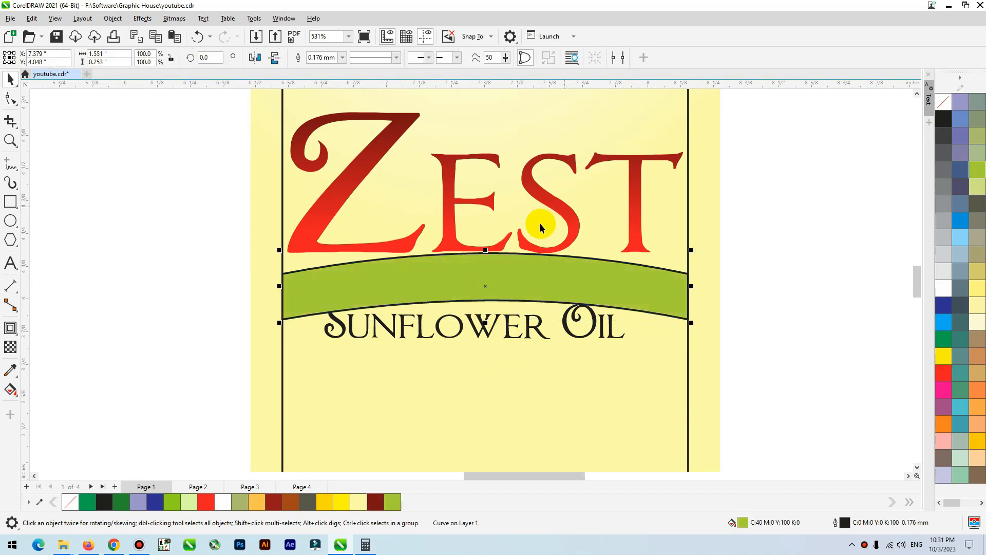
Step: Flip the green arched band vertically and move it slightly lower beneath Zest
click(275, 57)
drag(434, 293, 434, 301)
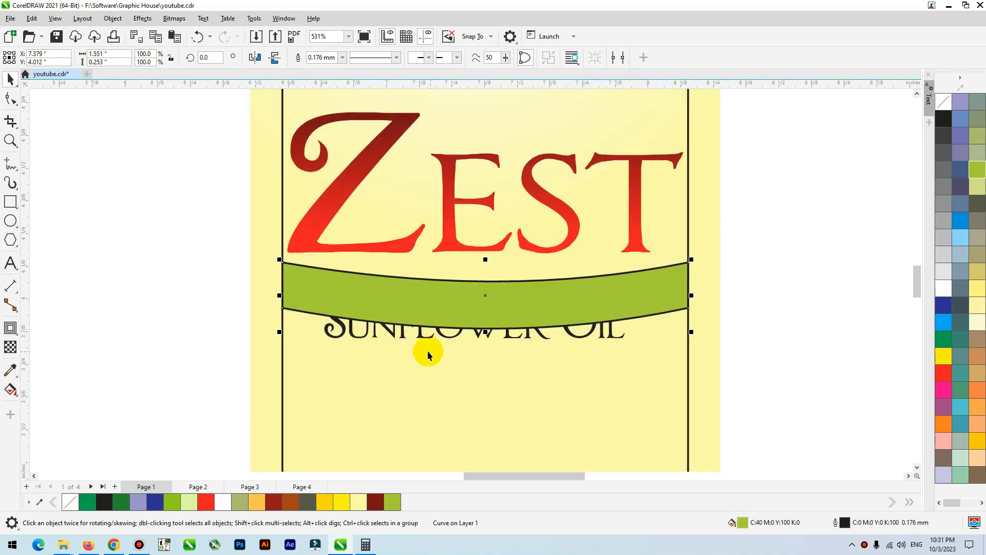
Step: Bring the Sunflower Oil text to the front and centre it horizontally and vertically on the green band
click(425, 341)
key(shift+Page_Up)
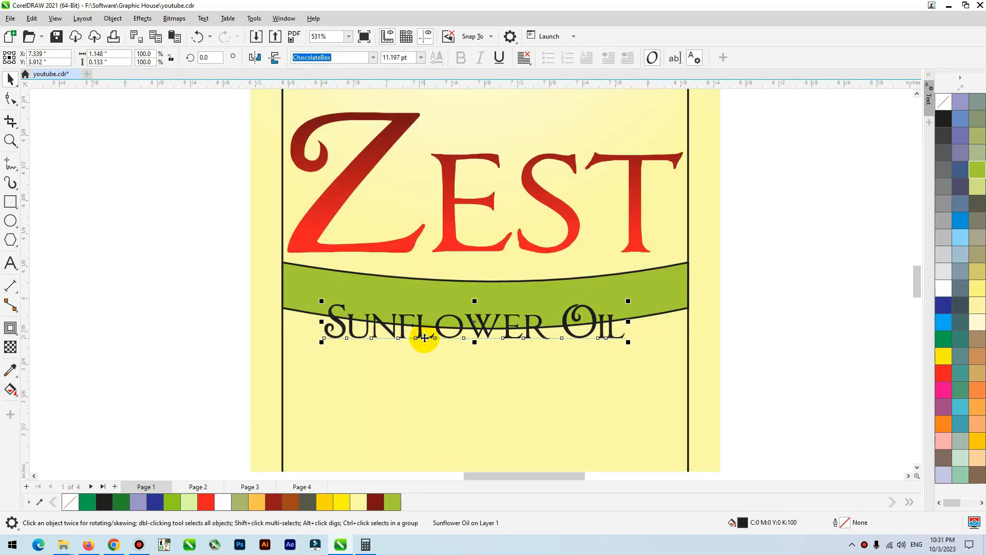
shift+click(673, 288)
key(c)
key(e)
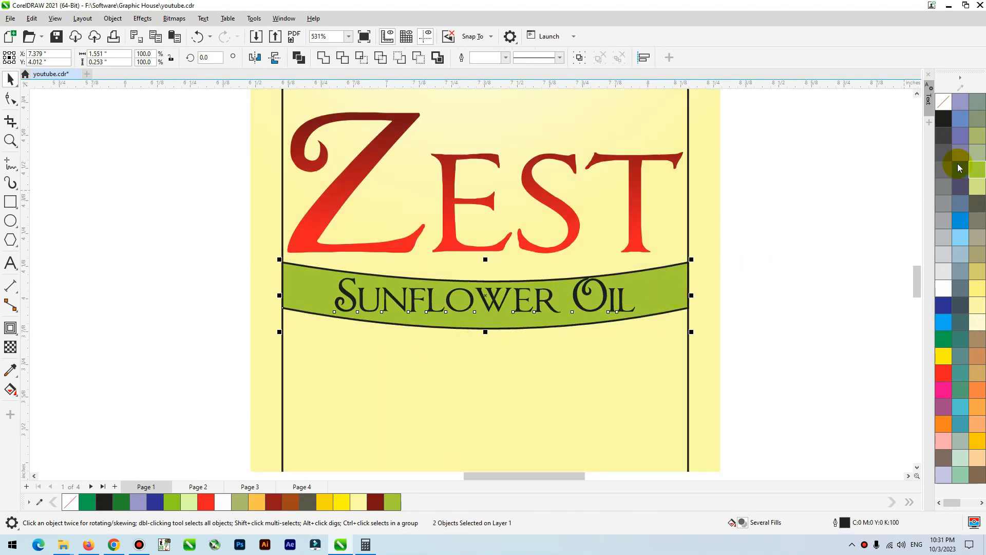
Step: Remove the outline from the green band
right_click(944, 105)
click(773, 257)
click(597, 307)
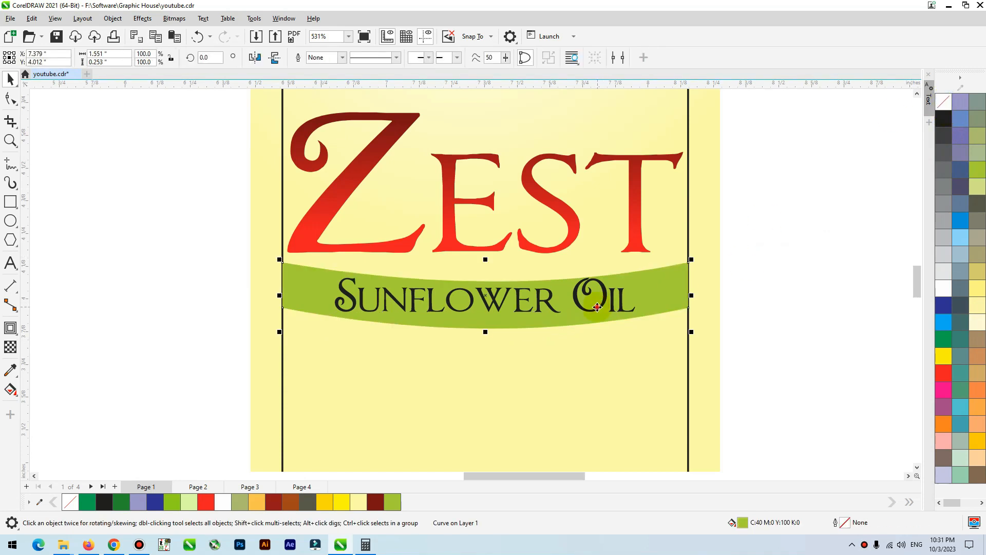
Step: Fit the Sunflower Oil text to a path along the band's curved lower edge, centred inside the band
click(593, 313)
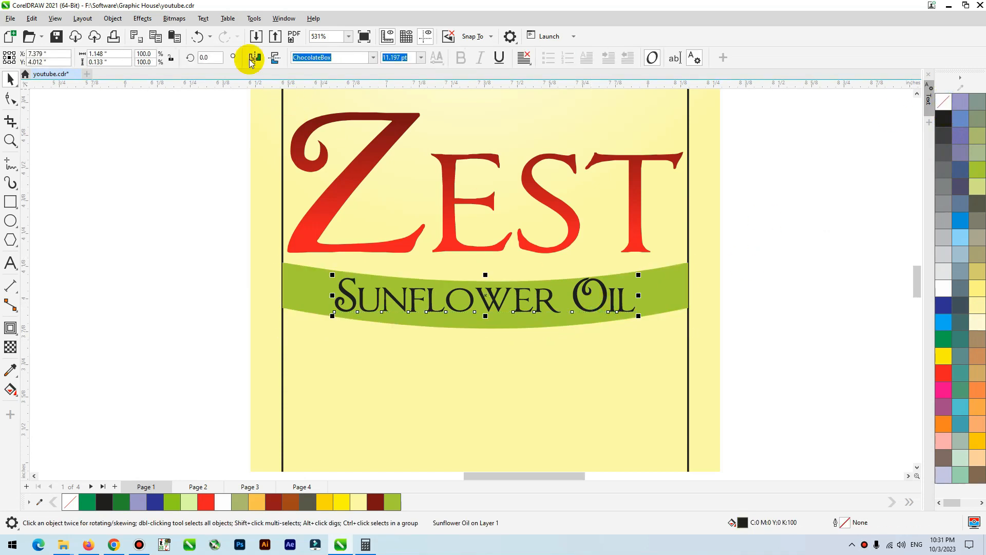
click(203, 18)
click(230, 204)
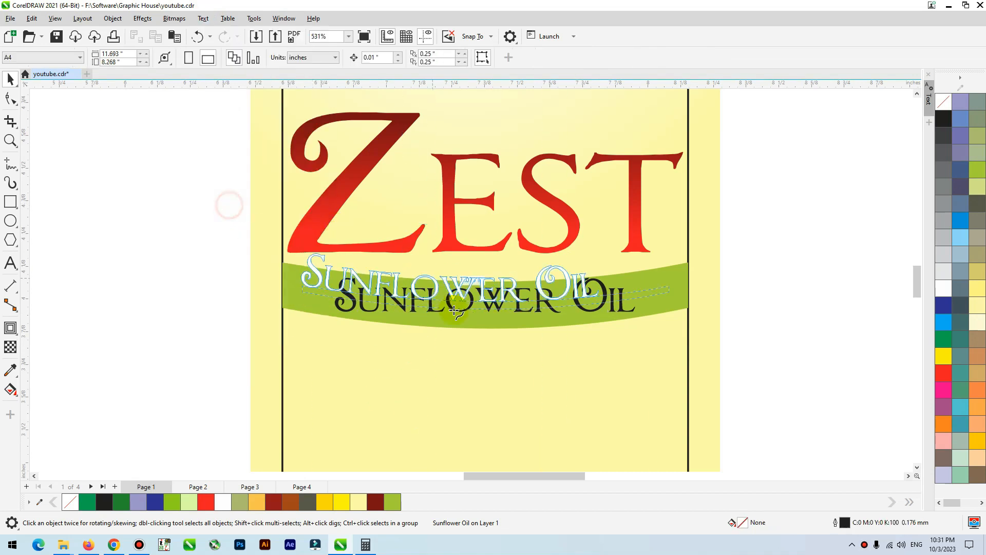
click(483, 318)
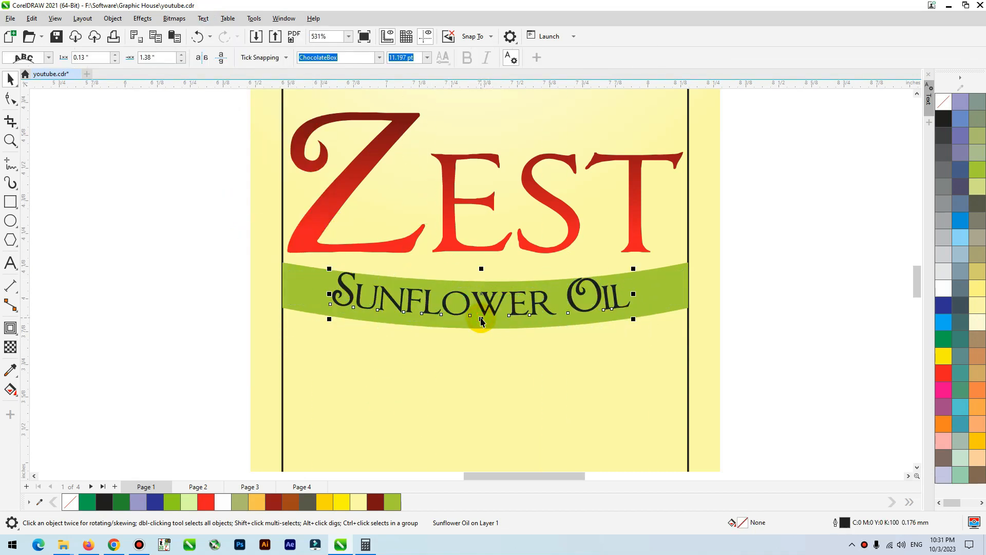
scroll(478, 308, up, 3)
mouse_move(492, 286)
mouse_down()
mouse_move(488, 313)
mouse_move(500, 312)
mouse_move(499, 257)
mouse_move(500, 303)
mouse_up()
scroll(496, 286, down, 2)
click(754, 253)
drag(682, 277, 667, 322)
key(ctrl+z)
click(779, 248)
Step: Move the curved Sunflower Oil text slightly down within the green band
click(575, 296)
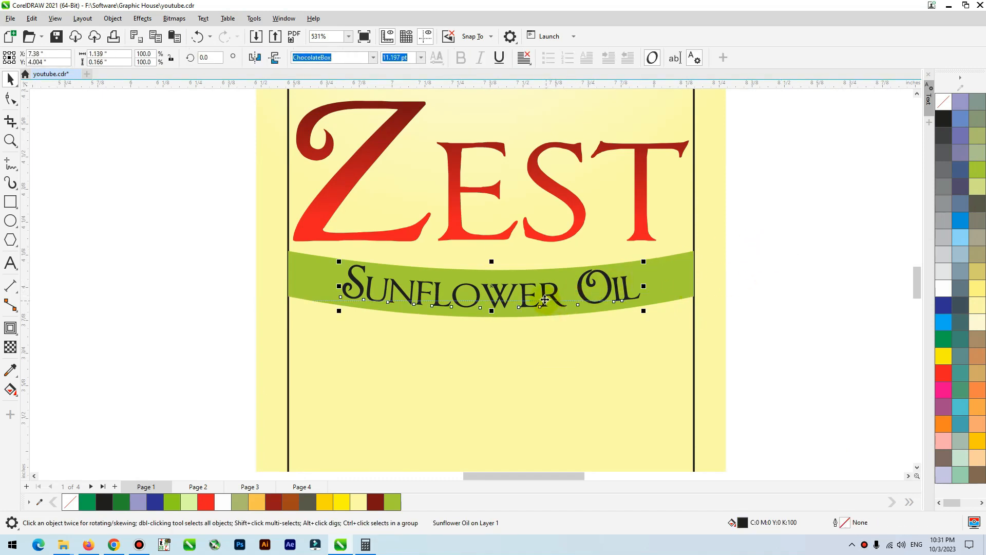
scroll(472, 300, up, 2)
drag(489, 291, 489, 297)
scroll(474, 290, down, 3)
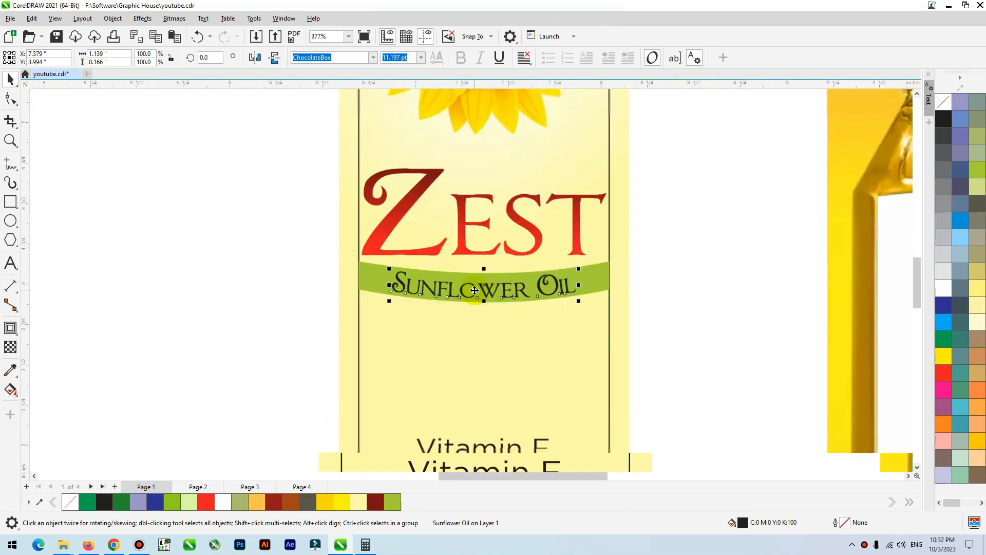
scroll(474, 290, down, 2)
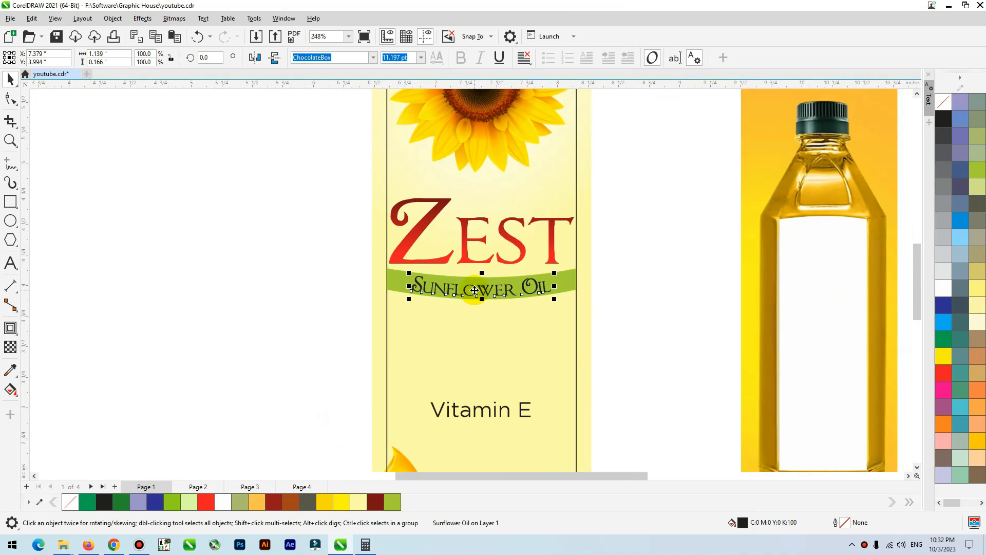
Step: Fill the curved band behind Sunflower Oil with orange, C0 M60 Y100 K0
click(543, 188)
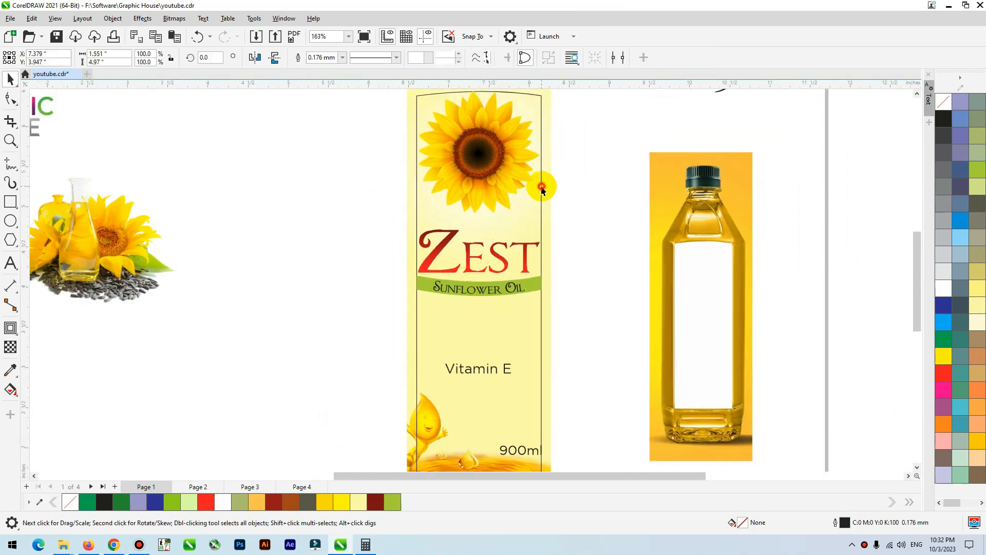
scroll(545, 207, down, 1)
click(546, 209)
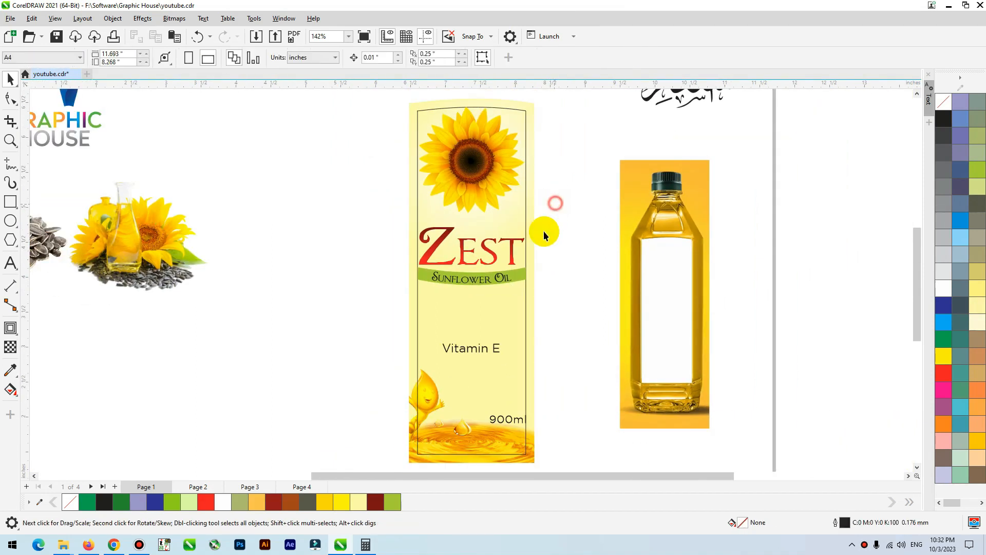
click(515, 272)
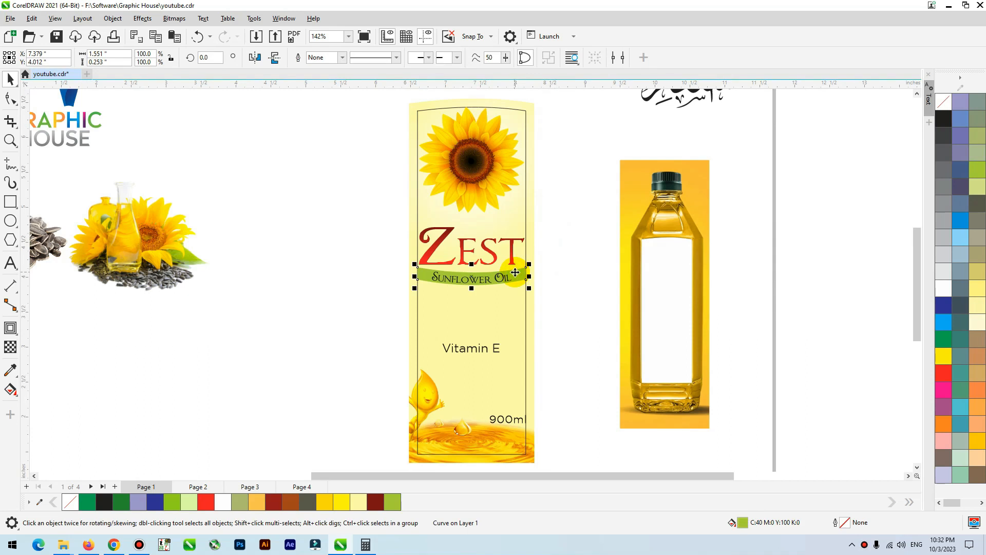
scroll(525, 251, up, 5)
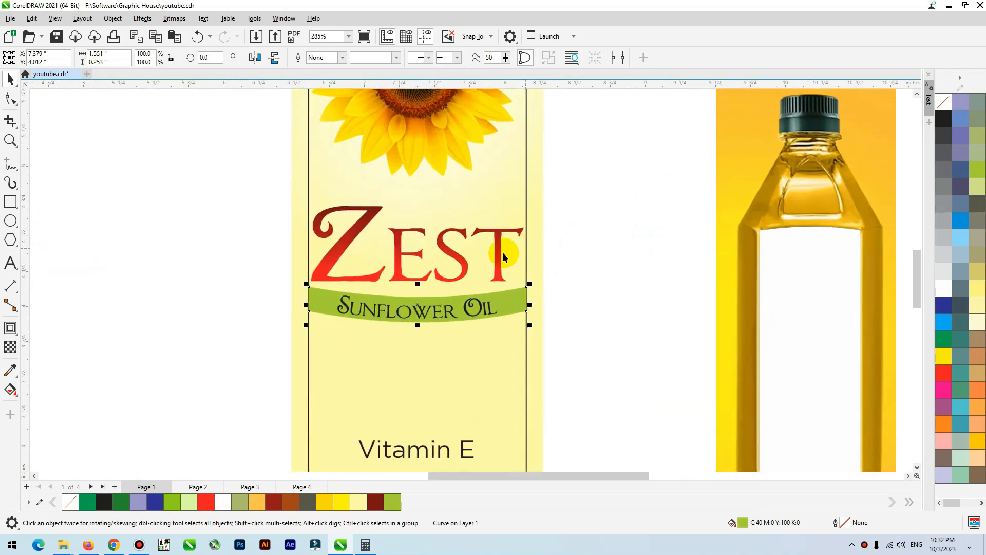
click(947, 428)
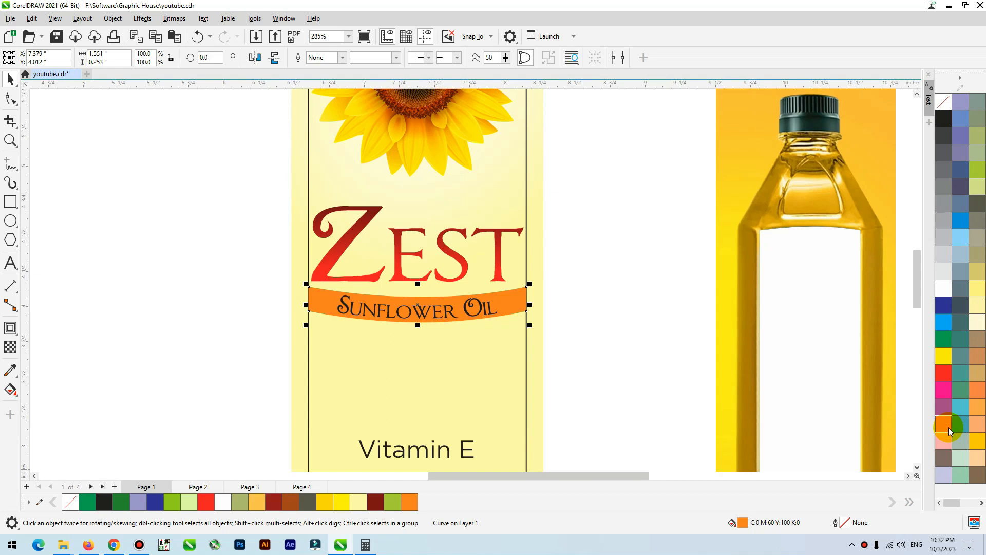
Step: Give the band a vertical linear gradient from orange at its lower edge to golden yellow at its upper edge
scroll(379, 294, up, 4)
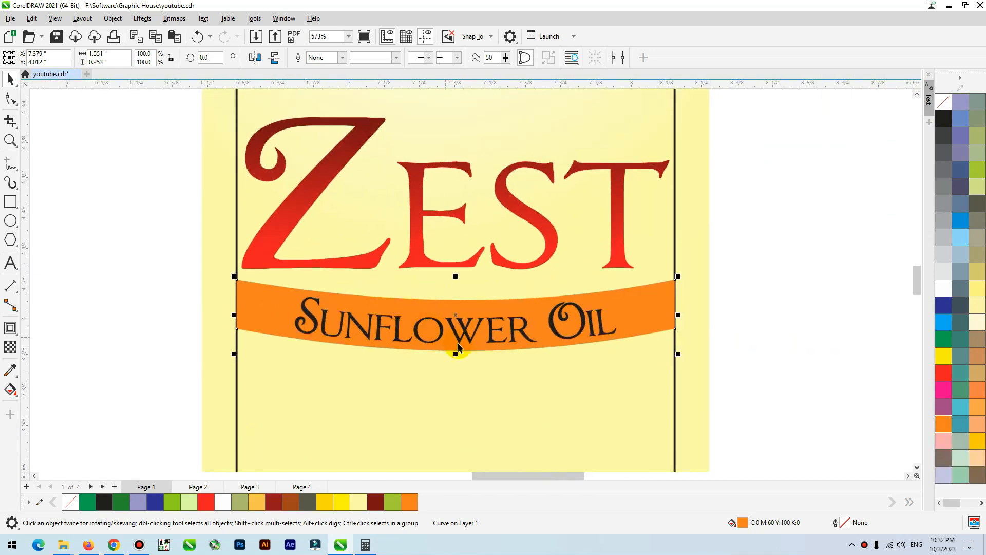
key(g)
drag(453, 359, 449, 295)
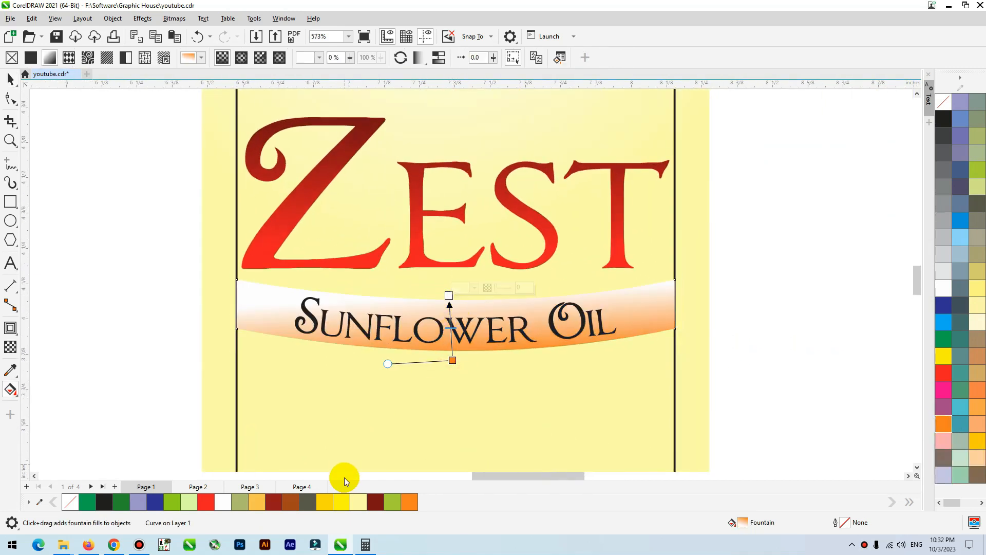
click(325, 503)
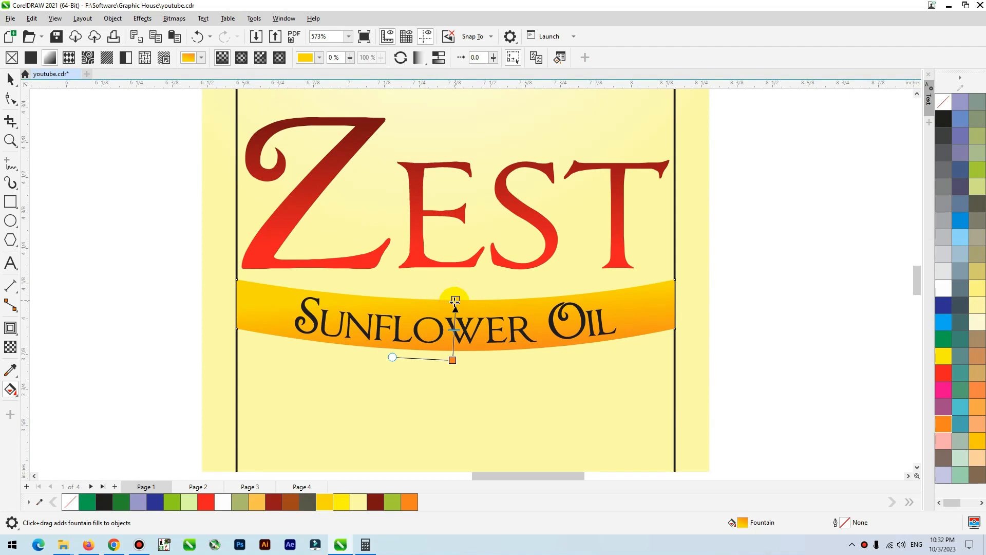
key(space)
Step: Scale the Zest text down slightly so it sits clear of the inner border lines
click(474, 266)
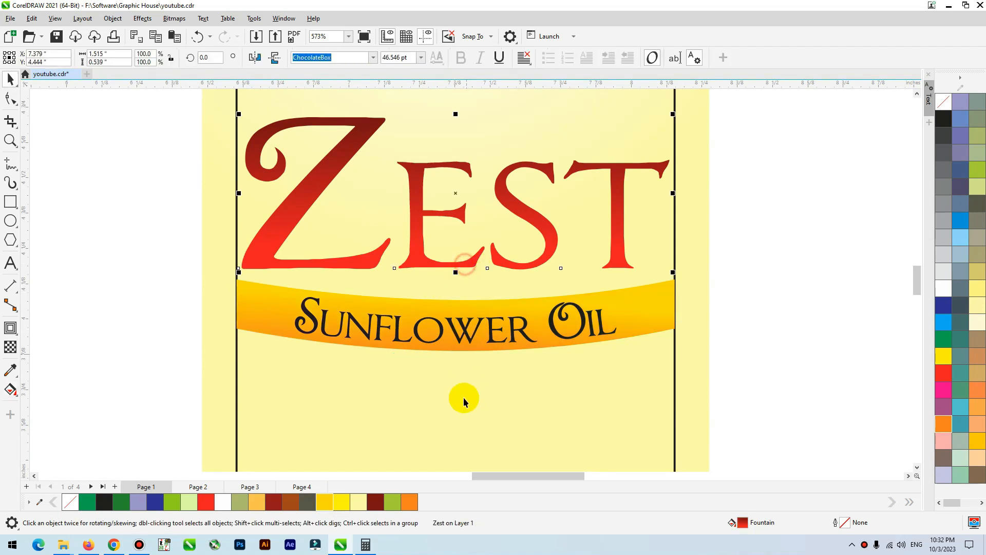
scroll(459, 414, down, 1)
drag(646, 153, 642, 155)
shift+click(658, 178)
click(730, 162)
Step: Select the band together with the Sunflower Oil text and shrink them slightly so they clear the inner border's sides
click(646, 307)
drag(746, 272, 160, 456)
drag(650, 295, 642, 295)
click(663, 286)
key(shift+F2)
click(710, 249)
Step: Move the oil bottle and sunflower picture onto the lower part of the label, above the background, and scale it down
scroll(299, 312, down, 2)
drag(226, 269, 444, 361)
click(150, 268)
key(shift+F2)
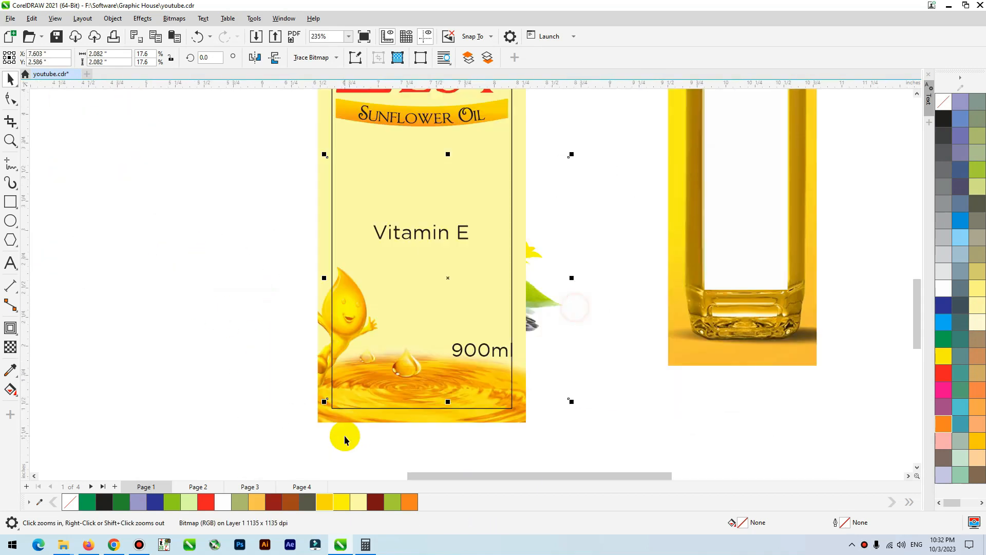
drag(572, 155, 522, 205)
drag(481, 251, 463, 300)
drag(580, 312, 374, 387)
Step: Move the 900ml text off the label and size the bottle picture to about 1.4 inches at the label's lower right corner
drag(499, 341, 588, 278)
drag(396, 347, 400, 350)
key(F2)
drag(649, 211, 255, 453)
drag(451, 327, 456, 335)
drag(555, 183, 570, 167)
drag(493, 266, 518, 274)
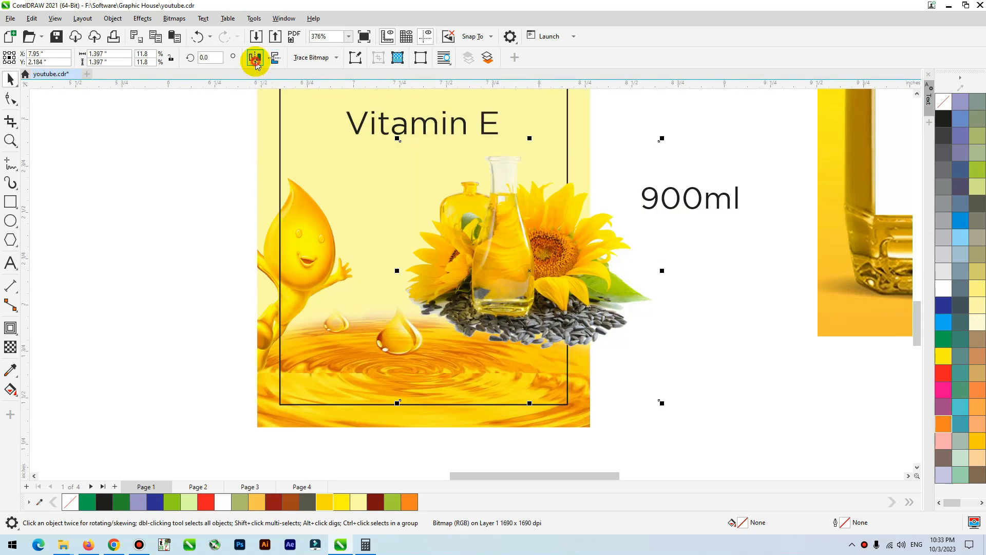
Step: Mirror the bottle picture horizontally, enlarge it slightly and position it overlapping the label's right edge
click(255, 59)
drag(658, 139, 673, 124)
drag(601, 252, 604, 254)
Step: PowerClip the bottle picture into the label background and shift it slightly lower inside the frame
key(ctrl+1)
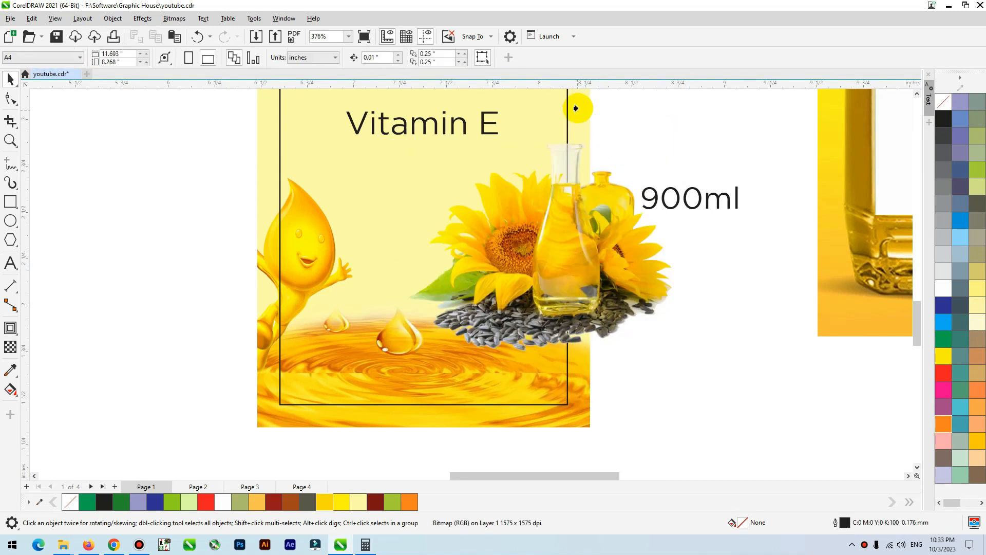
click(577, 105)
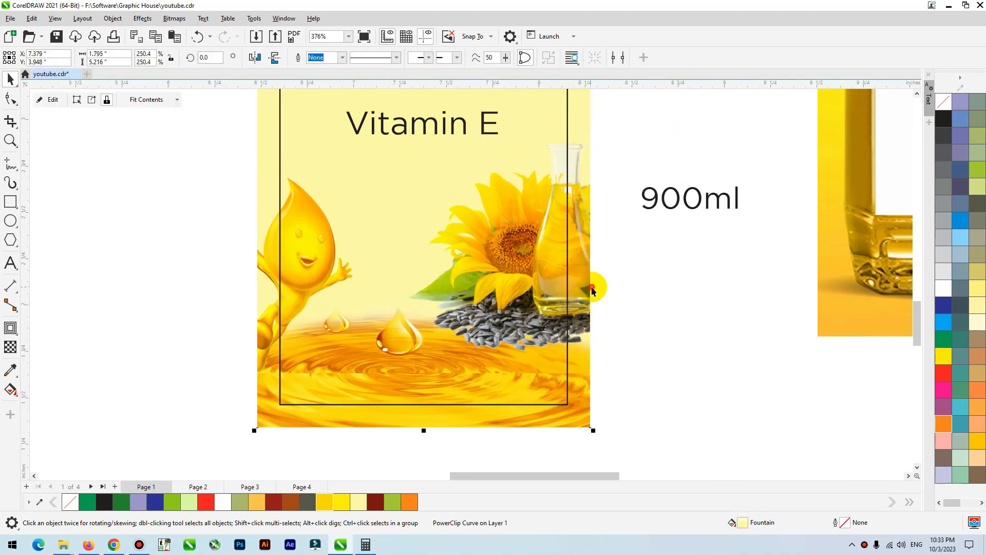
double_click(585, 224)
drag(622, 257, 619, 269)
click(747, 313)
Step: Draw a rectangle about 0.69 by 0.155 inches at the label's lower right edge and fill it dark red, C29 M100 Y100 K40
key(z)
drag(718, 330, 367, 442)
click(11, 199)
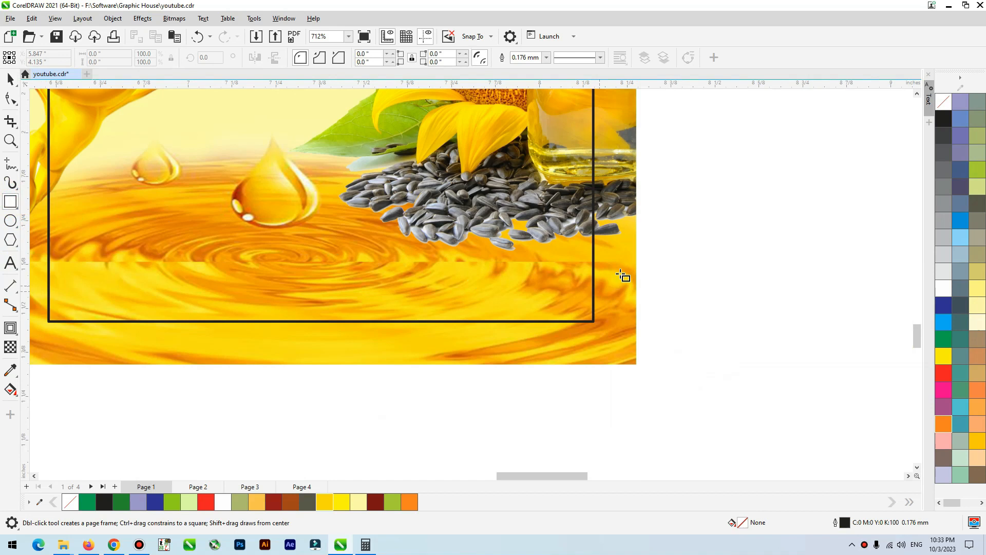
drag(637, 260, 402, 312)
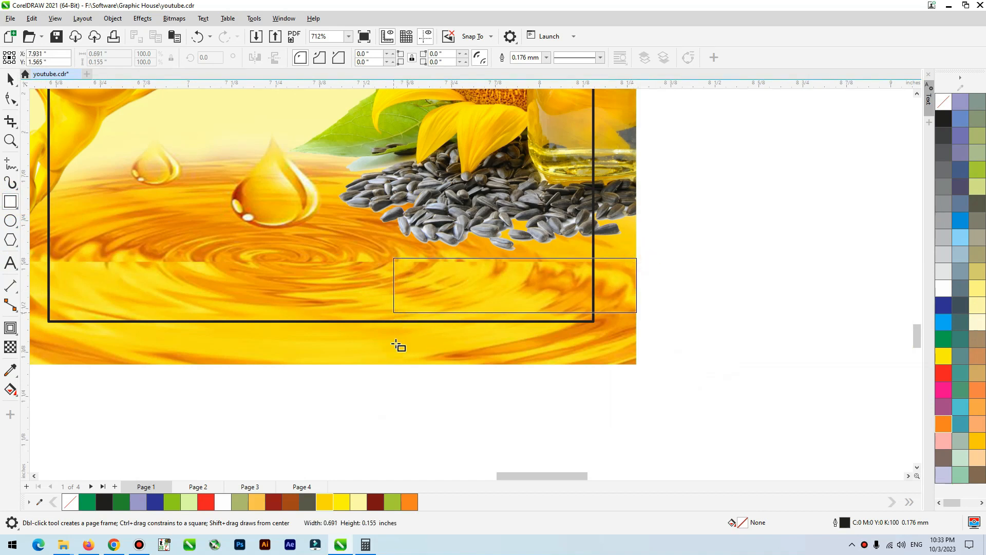
click(379, 502)
Step: Give the rectangle a vertical linear gradient from dark red at the base to bright red at the top, without an outline
key(g)
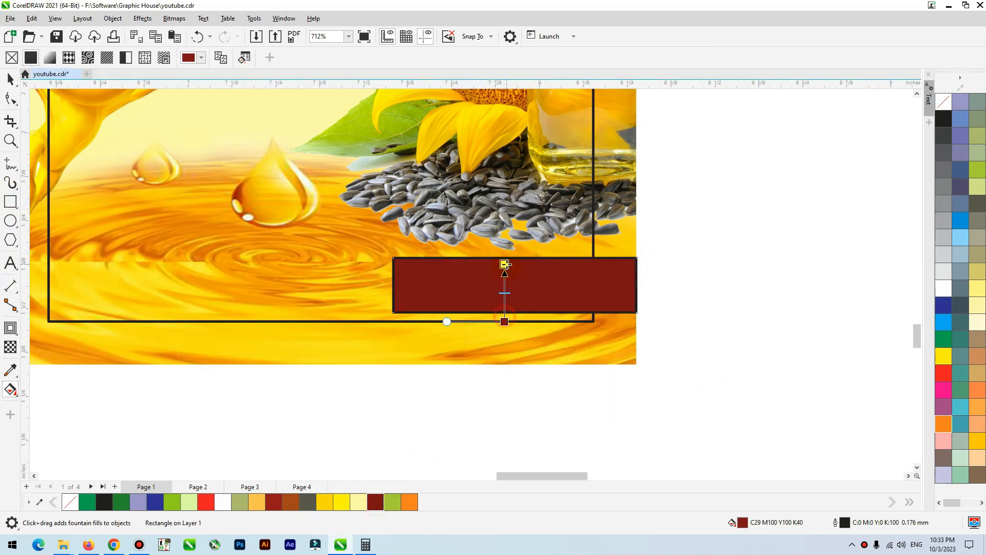
drag(505, 321, 504, 265)
click(205, 502)
key(space)
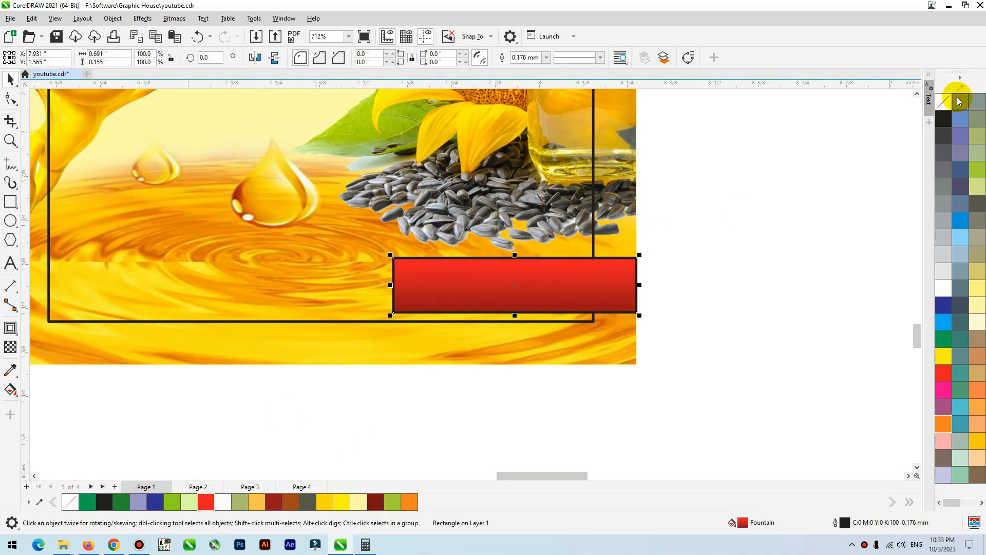
Step: Move the 900ml text onto the red rectangle and bring it to the front
key(F3)
drag(651, 196, 499, 374)
key(F2)
drag(658, 321, 377, 399)
key(shift+Page_Up)
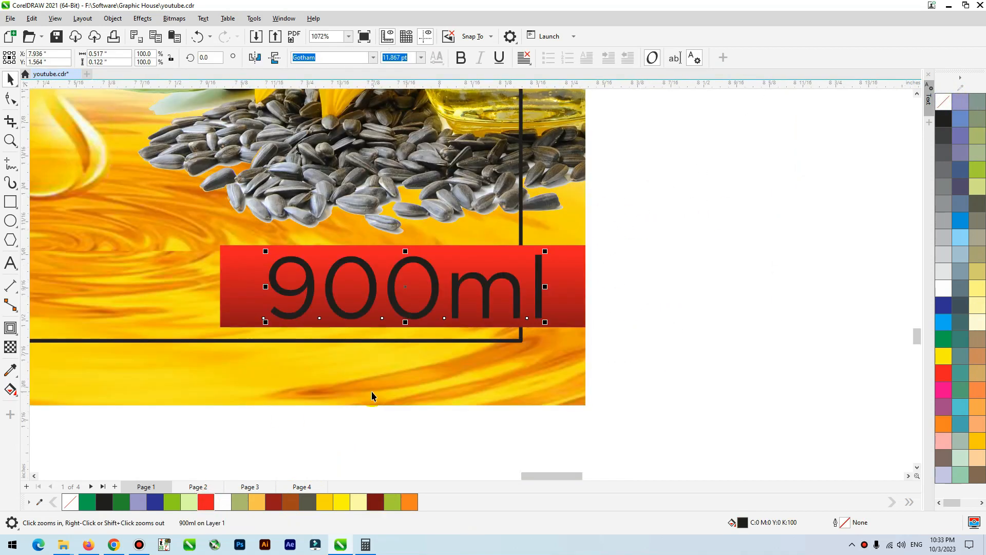
Step: Fill the 900ml text with white and scale it down to fit inside the red rectangle
click(950, 280)
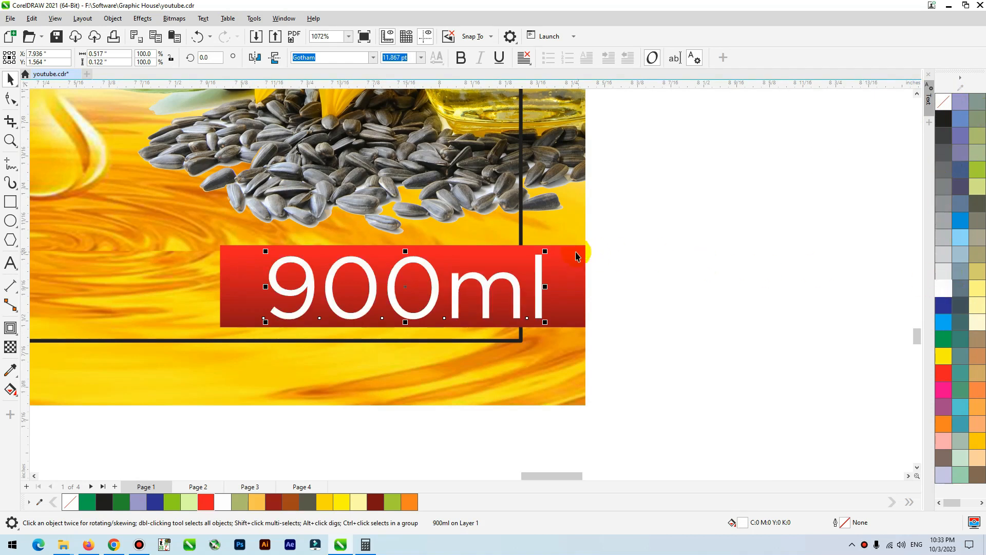
drag(545, 252, 513, 259)
drag(461, 292, 437, 370)
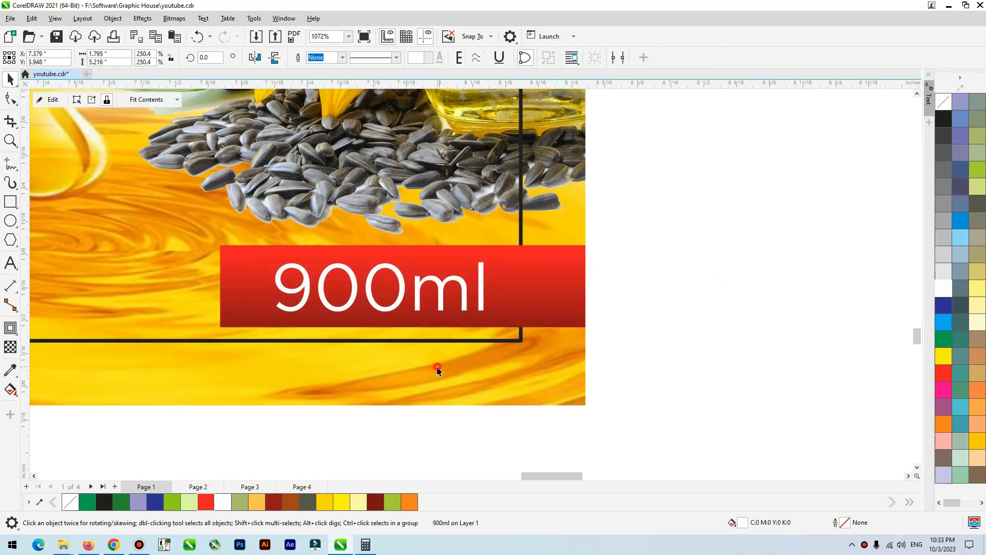
Step: Remove the black outline from the label's inner border shape
key(F3)
click(598, 212)
click(526, 284)
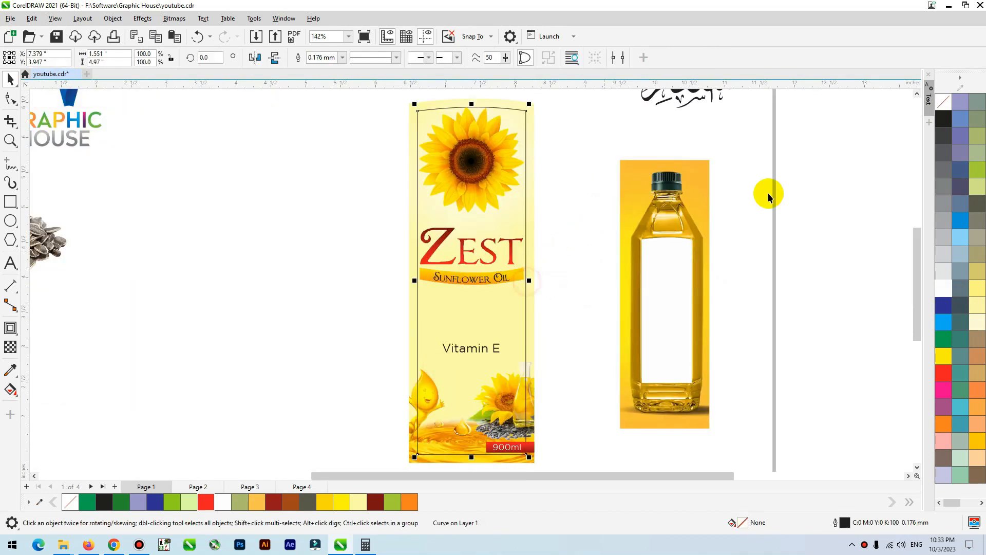
right_click(949, 108)
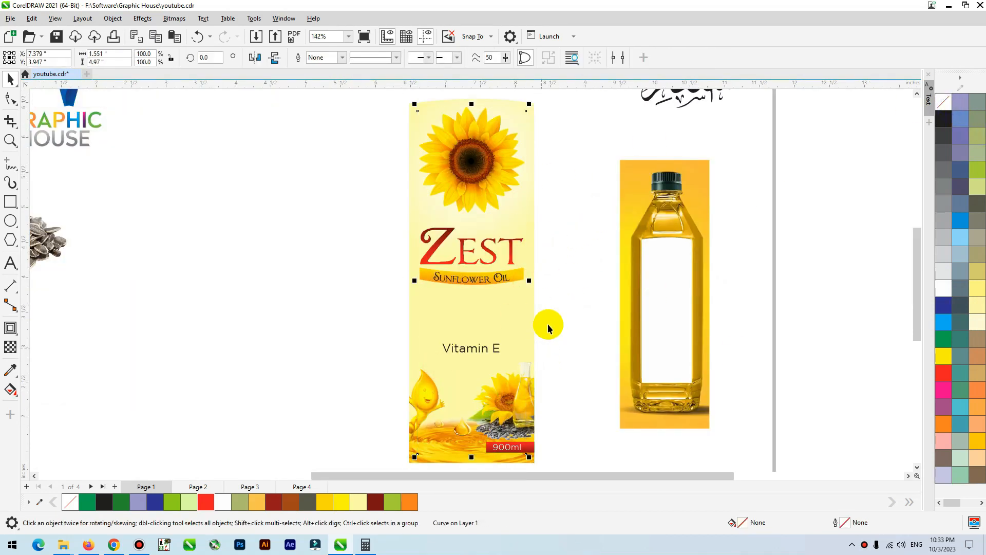
click(559, 306)
Step: Move the Vitamin E text up, closer to the Sunflower Oil band
drag(475, 352, 475, 336)
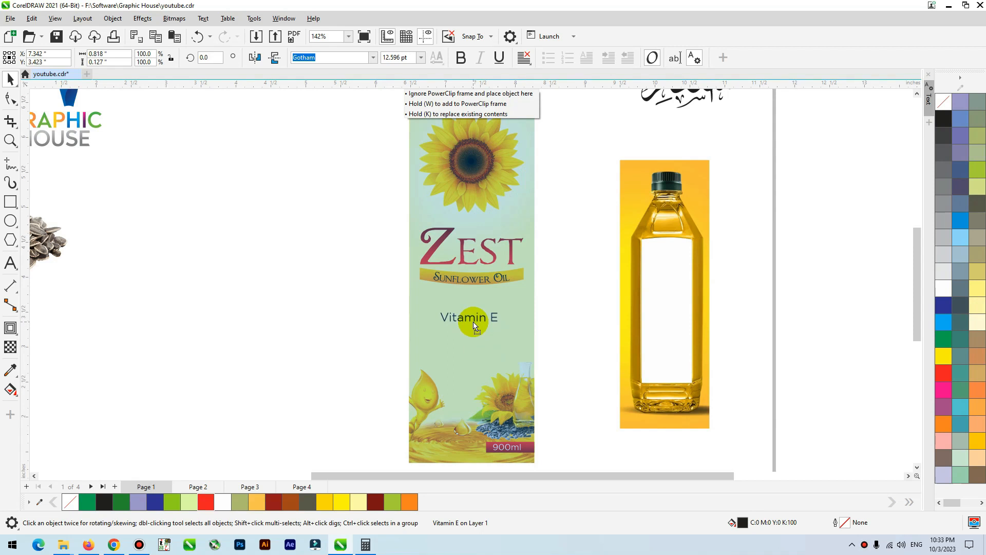
drag(476, 327, 476, 327)
click(571, 189)
Step: Duplicate the top sunflower beside the label and place the copy inside the label's inner border shape as a PowerClip
scroll(528, 331, down, 2)
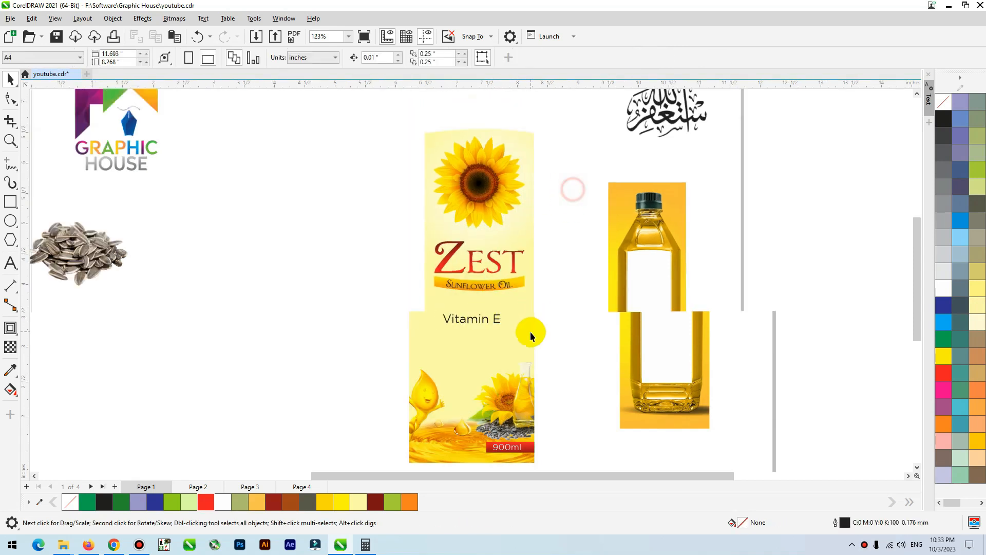
scroll(524, 296, up, 4)
click(523, 180)
scroll(498, 255, down, 3)
drag(483, 200, 374, 353)
right_click(361, 331)
key(ctrl+1)
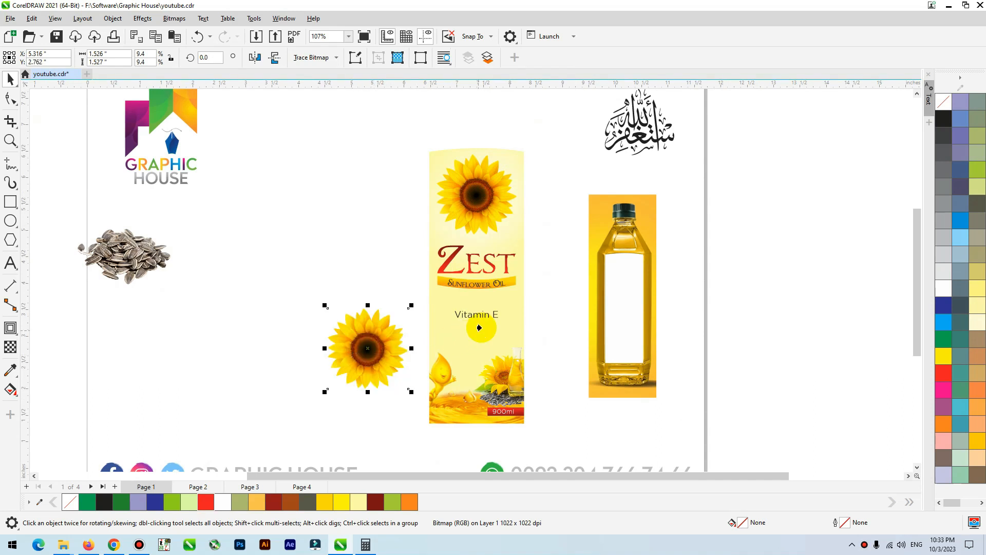
click(514, 323)
Step: Edit the PowerClip contents, enlarge the sunflower to about 2.96 in wide and centre it over the label's lower half
double_click(514, 322)
drag(494, 307, 498, 339)
drag(525, 275, 563, 231)
drag(503, 317, 502, 322)
scroll(503, 322, up, 3)
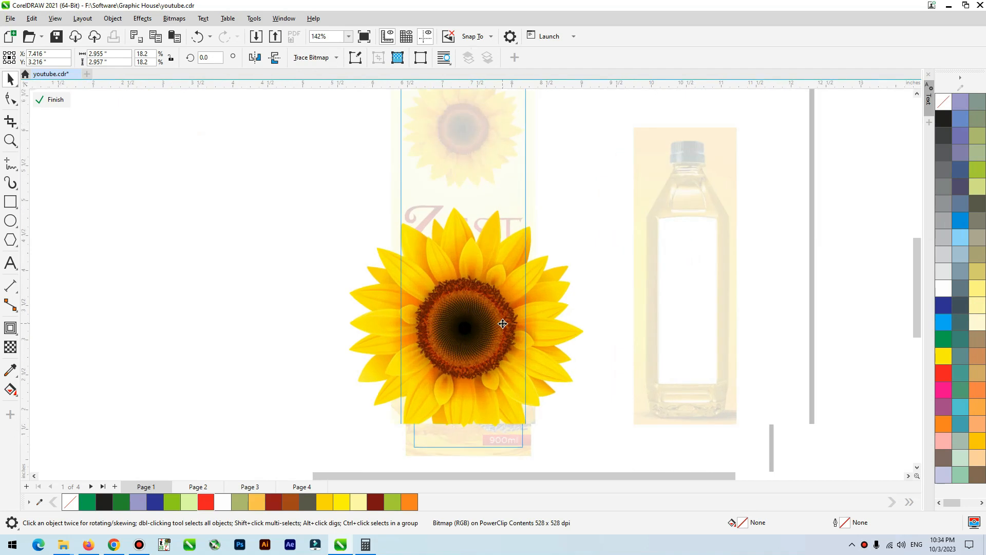
Step: Try a uniform transparency of 50 on the enlarged sunflower in the inner border shape, and undo it
click(5, 348)
click(30, 57)
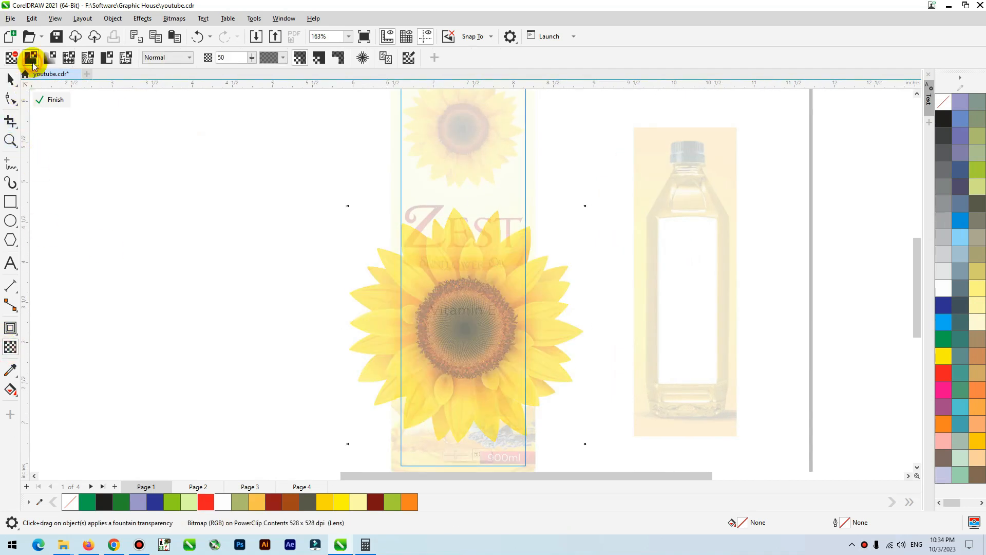
click(10, 79)
ctrl+click(159, 279)
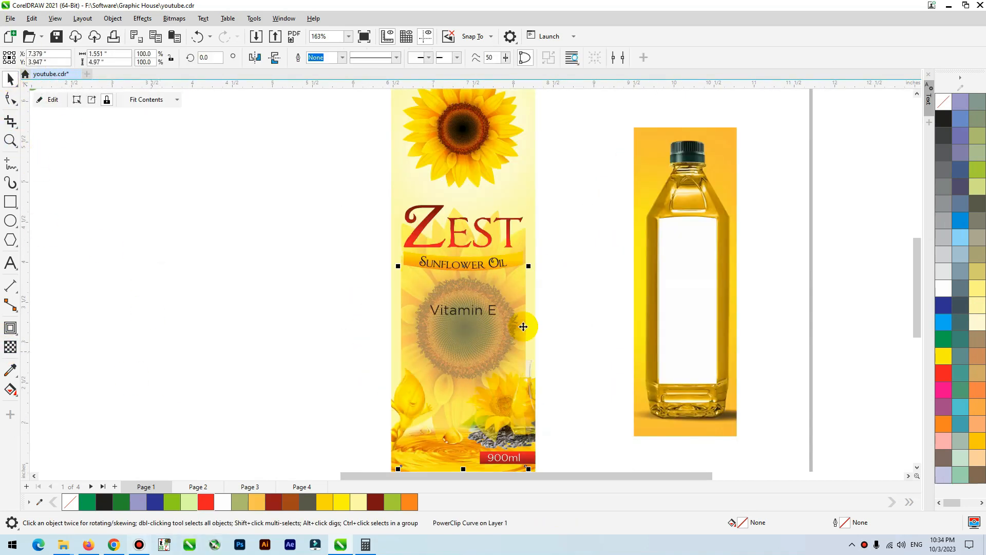
key(ctrl+z)
key(ctrl+z)
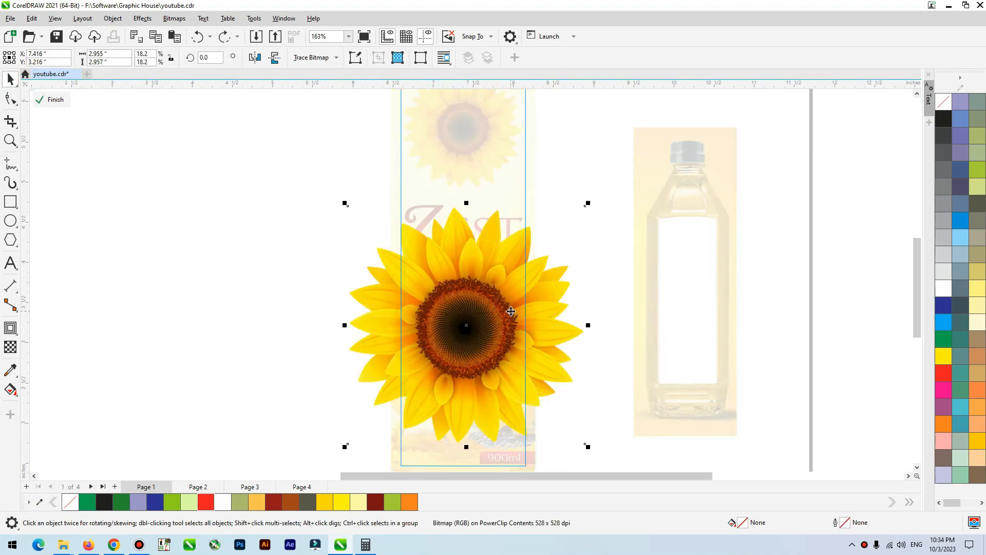
key(ctrl+z)
Step: Paste the enlarged sunflower outside the inner border shape and PowerClip it into the outer label shape
ctrl+click(356, 310)
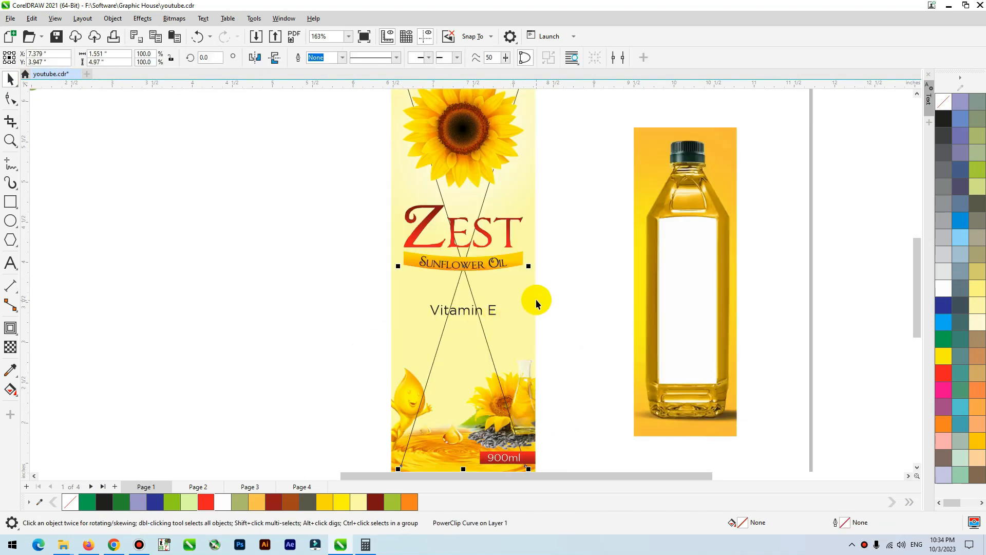
key(ctrl+v)
key(ctrl+1)
click(534, 197)
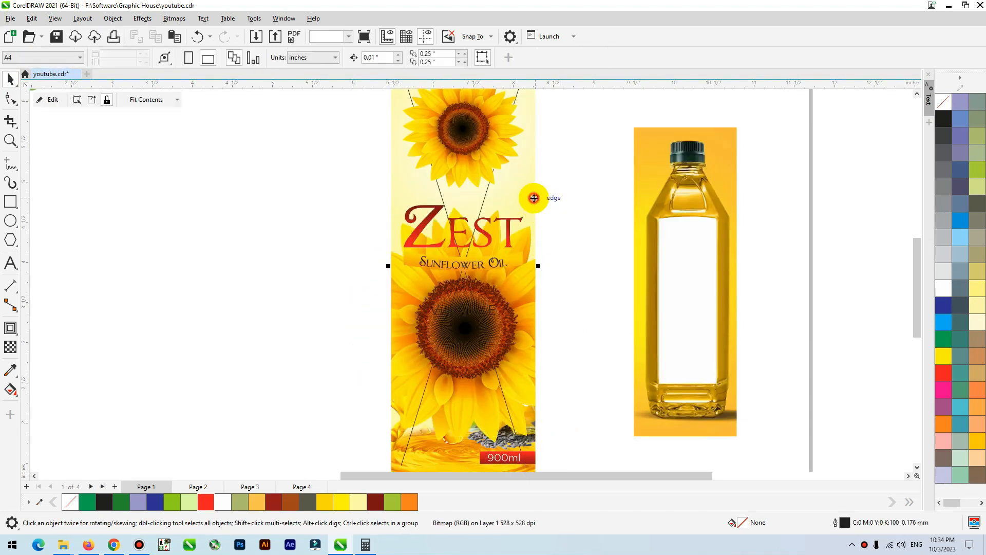
click(513, 307)
drag(492, 193, 406, 194)
key(ctrl+z)
Step: Edit the outer label's PowerClip contents and fade the large sunflower towards its bottom with a vertical linear fountain transparency
double_click(525, 305)
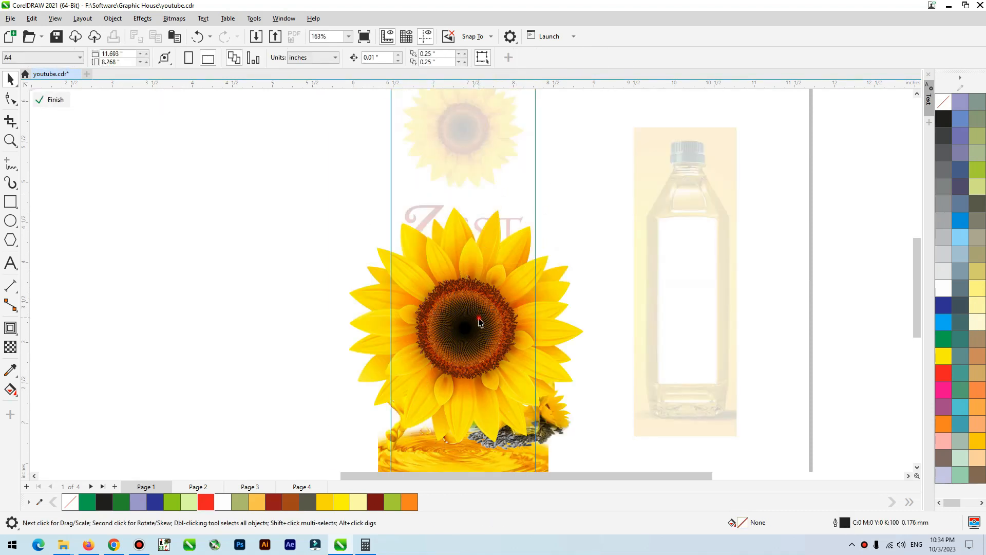
click(10, 347)
click(30, 57)
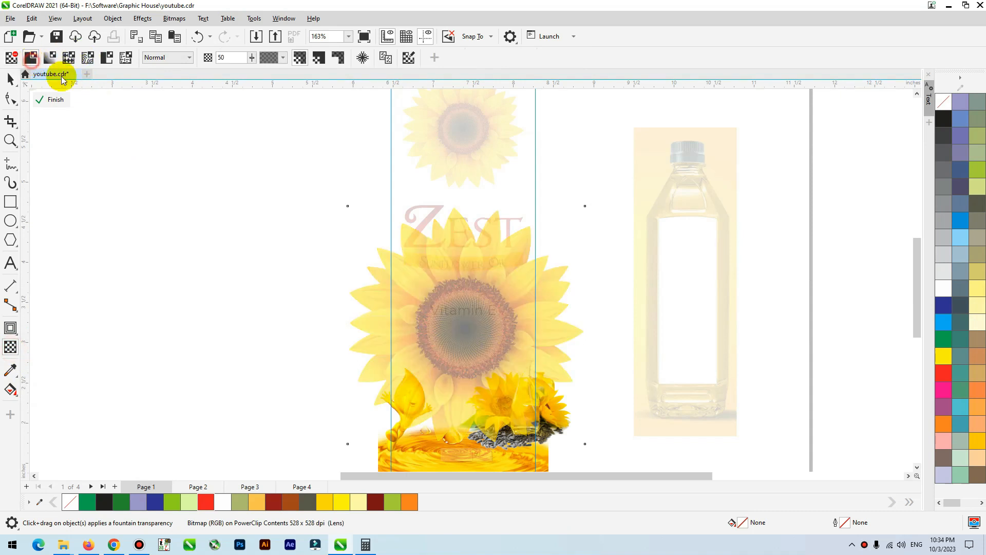
drag(468, 233, 472, 411)
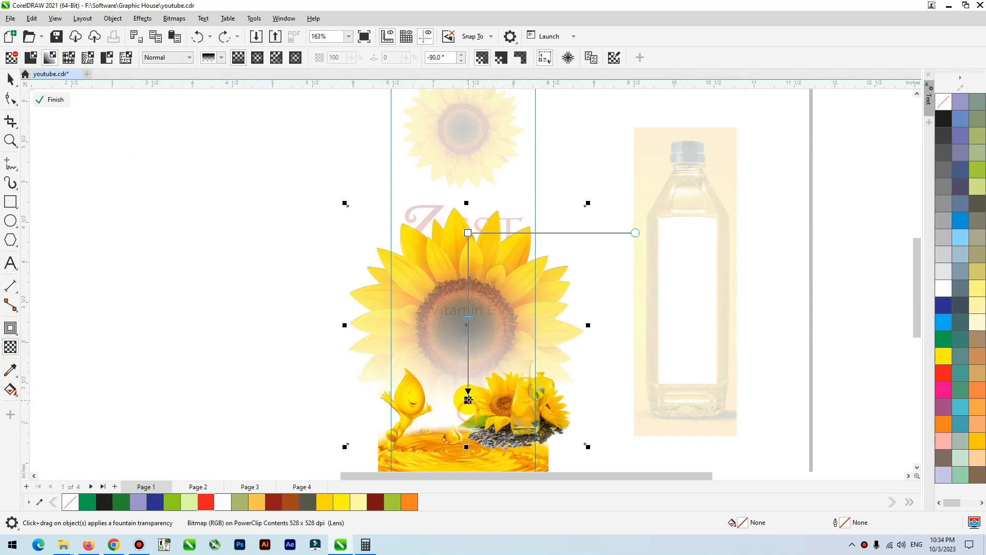
drag(468, 232, 468, 127)
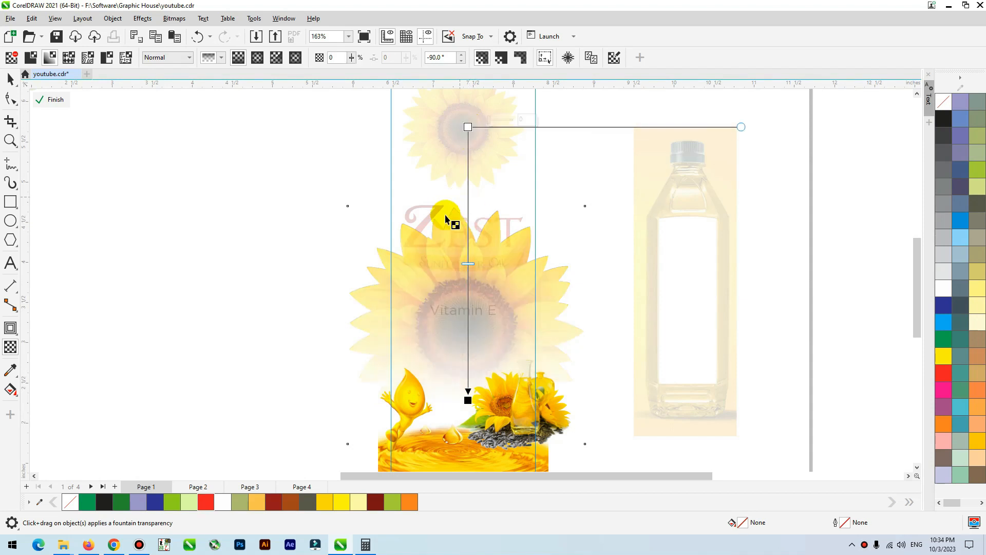
Step: Move the faded sunflower down within the label and finish editing the PowerClip contents
key(space)
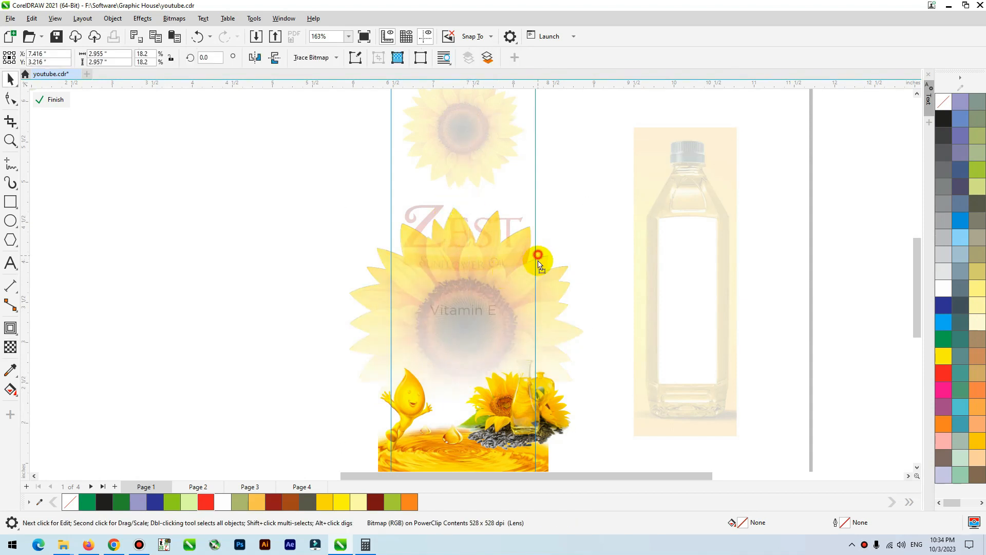
click(538, 277)
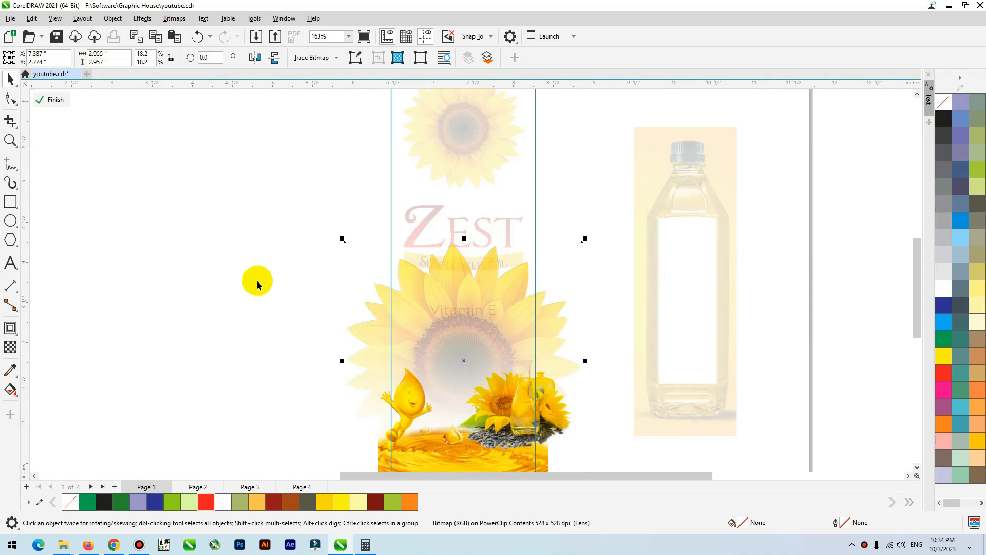
click(280, 256)
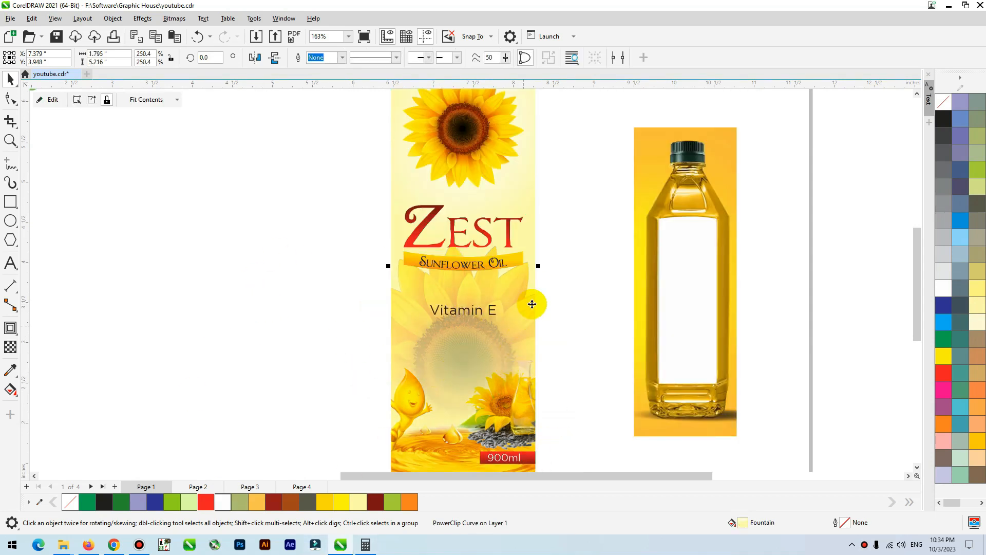
Step: Split the Vitamin E text onto two lines and change it to all uppercase
scroll(532, 304, down, 1)
click(494, 317)
key(z)
drag(570, 299, 355, 452)
key(space)
double_click(531, 154)
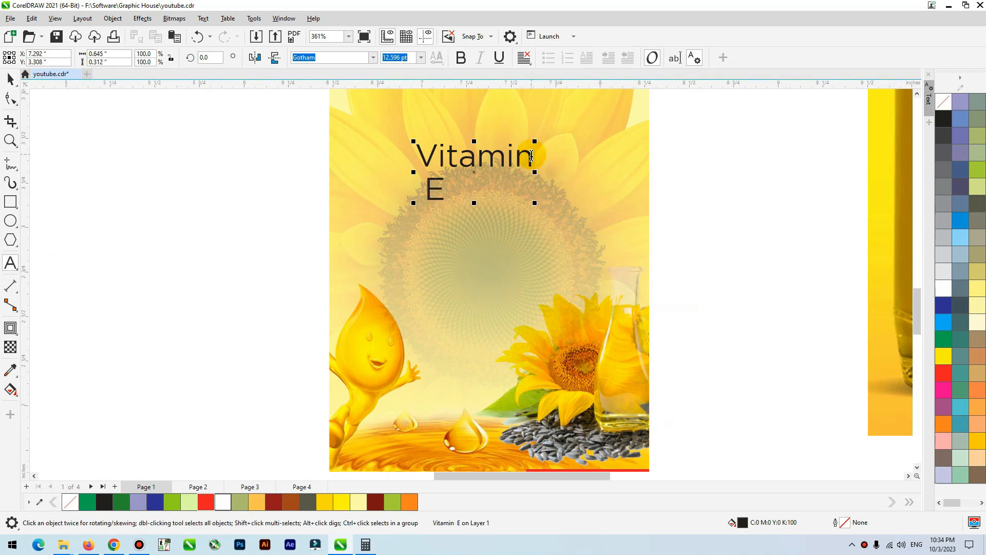
key(ctrl+a)
key(ctrl+shift+k)
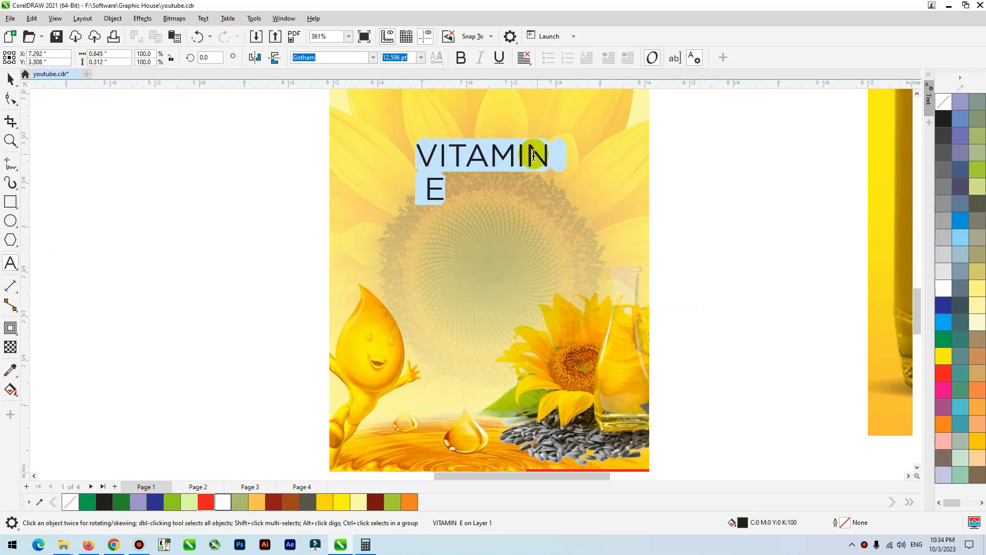
Step: Make the VITAMIN E text bold and centre-aligned, and scale it down over the middle of the faded sunflower
click(11, 78)
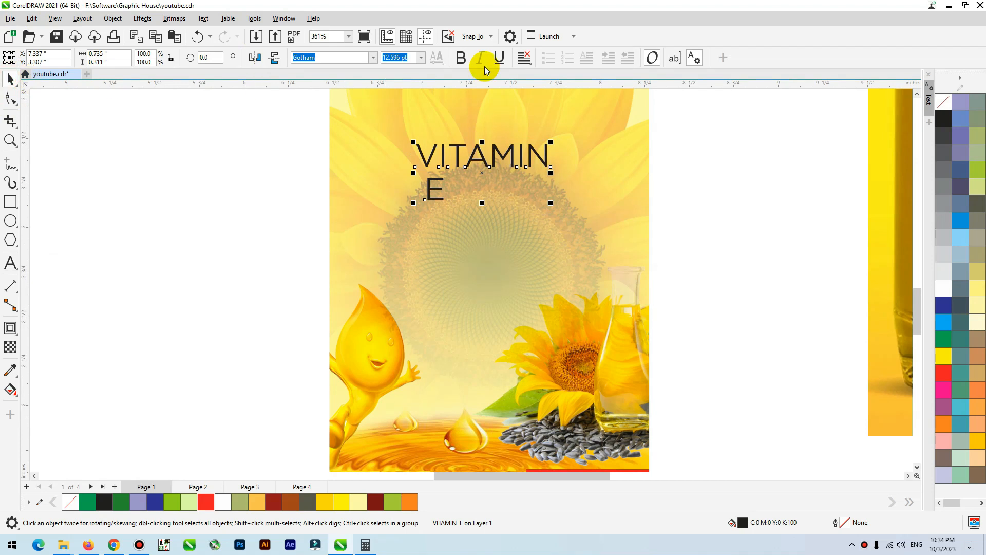
click(462, 58)
click(524, 57)
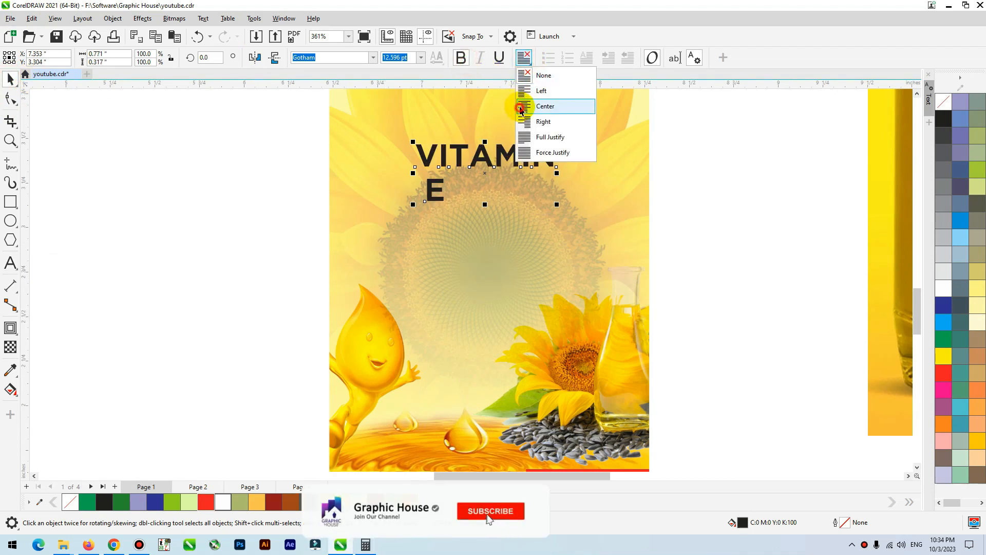
click(523, 106)
drag(557, 142, 505, 266)
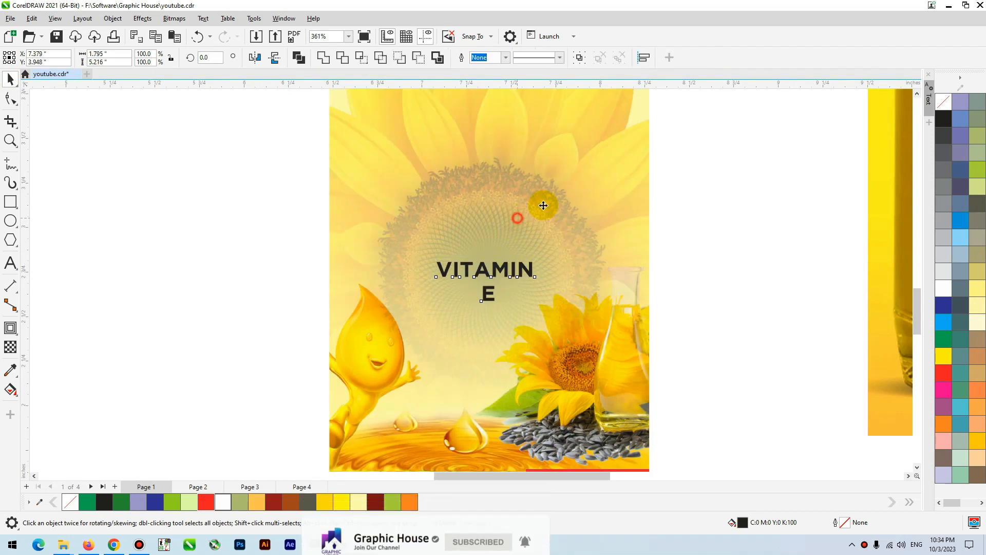
key(shift+F2)
click(310, 311)
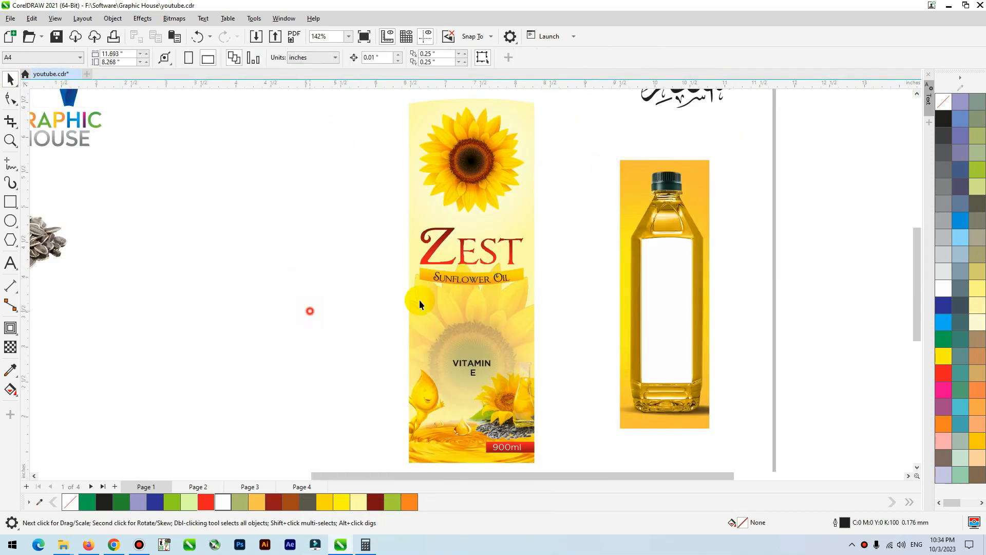
Step: Move the Zest title and Sunflower Oil band up slightly and centre them horizontally on the label
drag(572, 212, 585, 212)
key(shift+F2)
drag(448, 387, 453, 378)
shift+click(538, 214)
key(c)
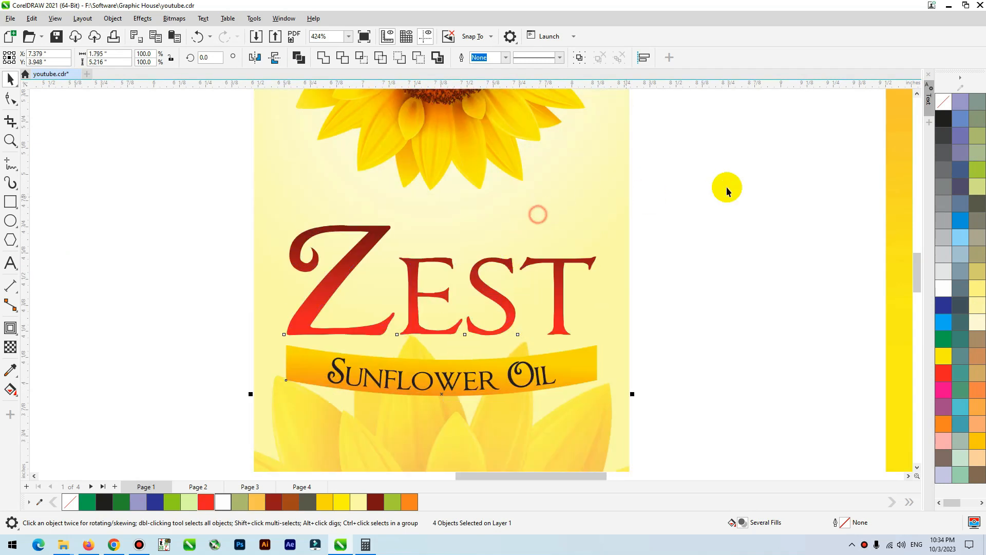
click(601, 191)
key(shift+F2)
scroll(471, 307, down, 2)
click(471, 306)
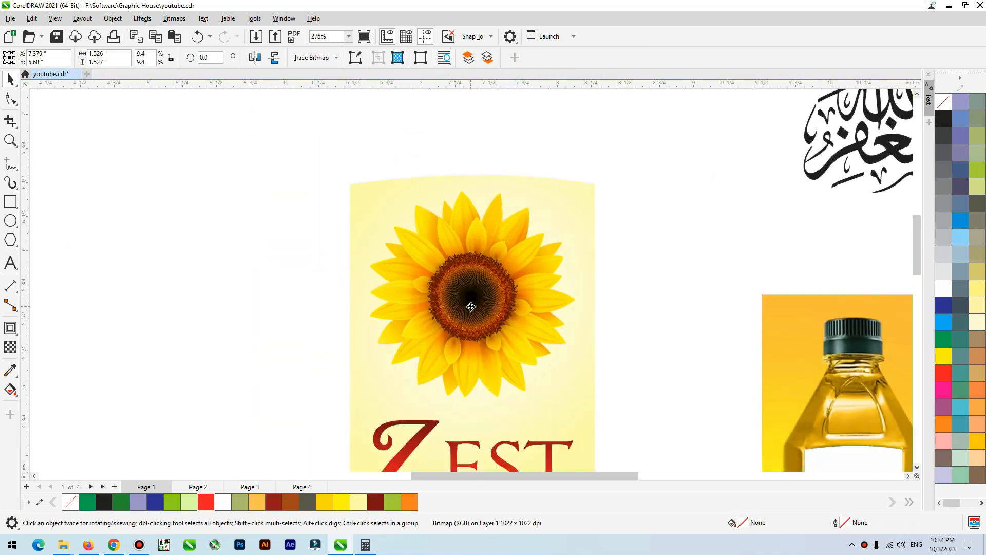
click(645, 231)
click(590, 218)
key(shift+F2)
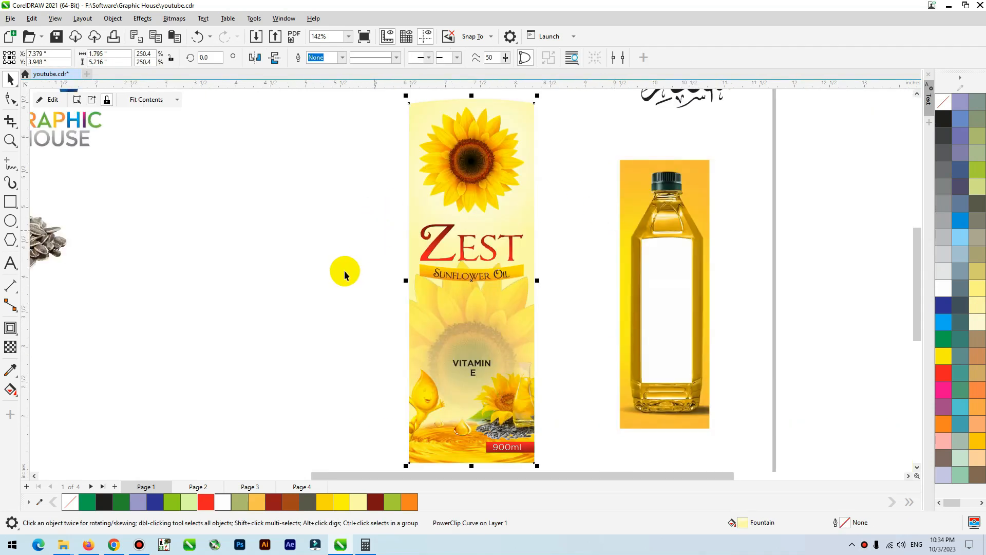
click(327, 274)
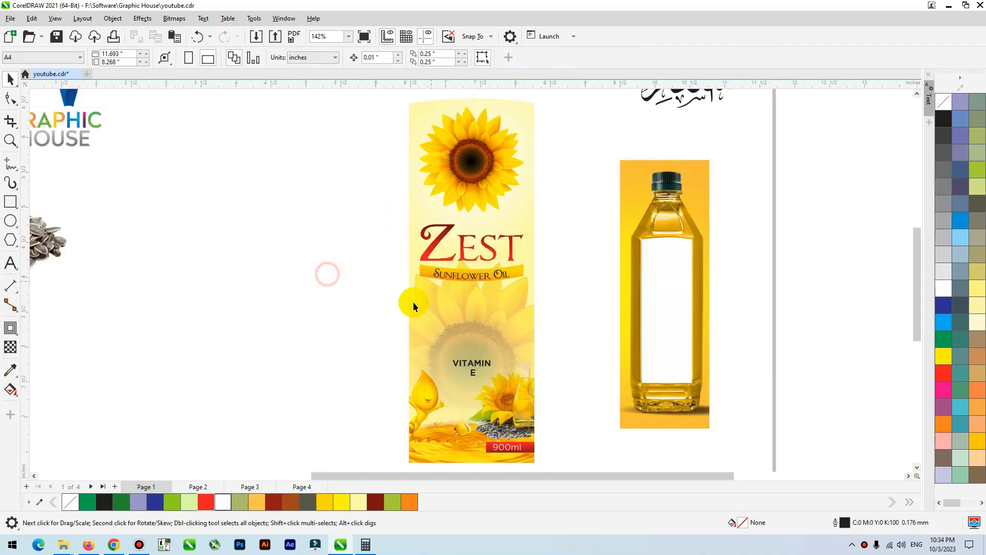
Step: Give the Zest title a 1.0 mm white outline placed behind the fill and scaling with the object
click(491, 261)
ctrl+click(535, 246)
key(shift+F2)
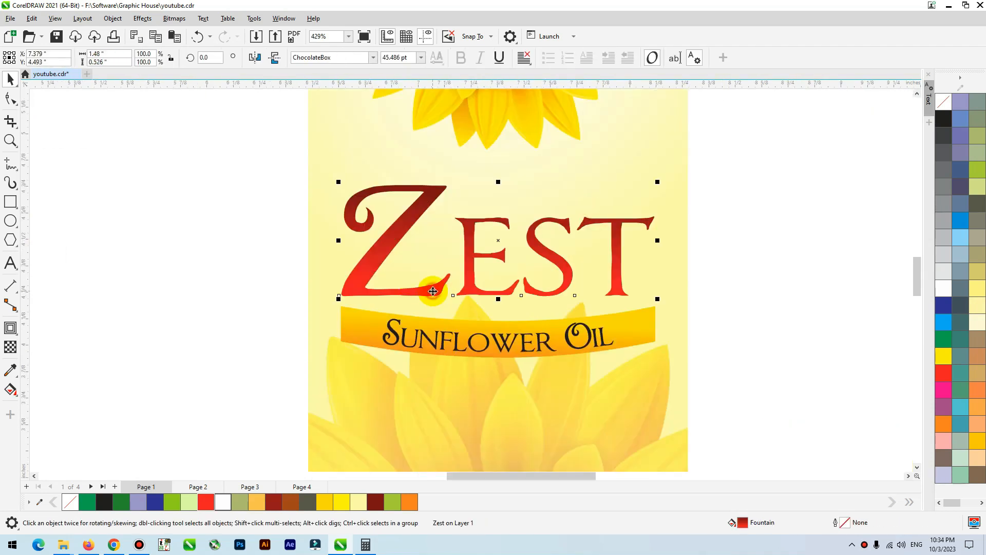
key(F12)
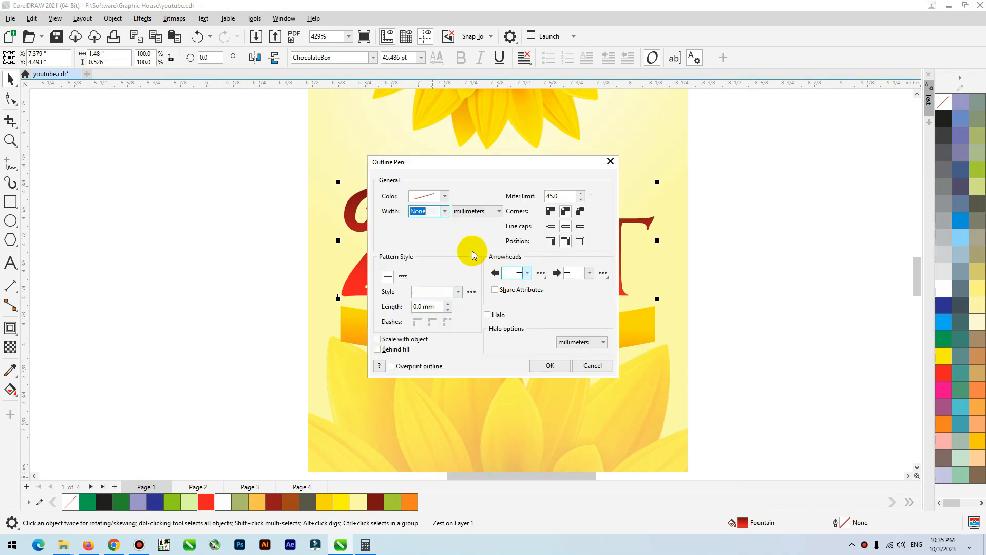
click(444, 211)
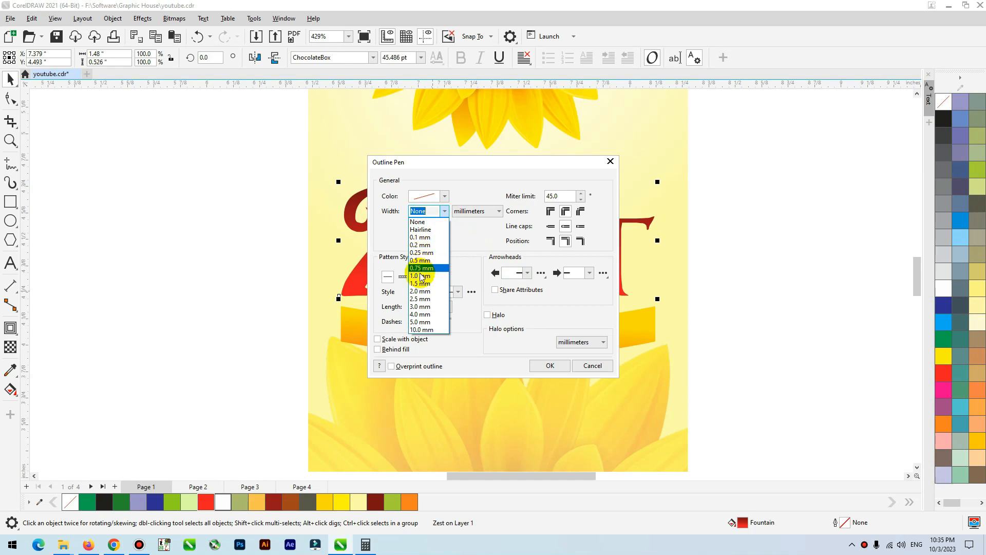
click(421, 276)
click(398, 351)
click(401, 349)
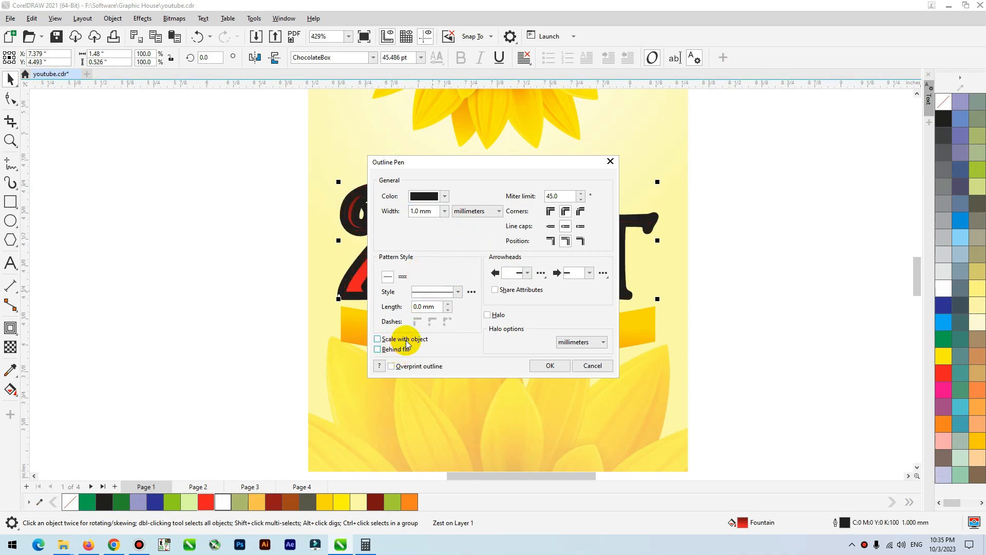
click(393, 355)
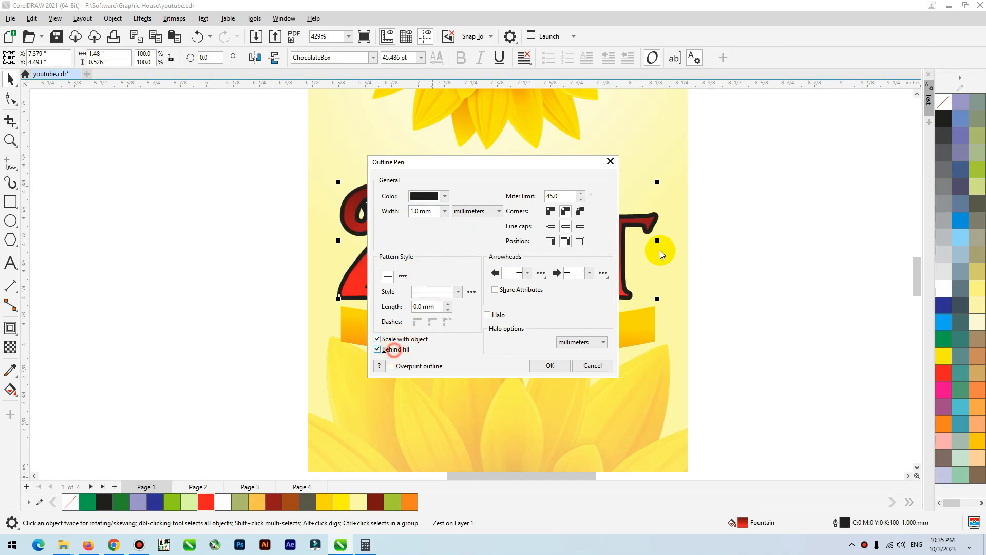
click(549, 366)
right_click(943, 290)
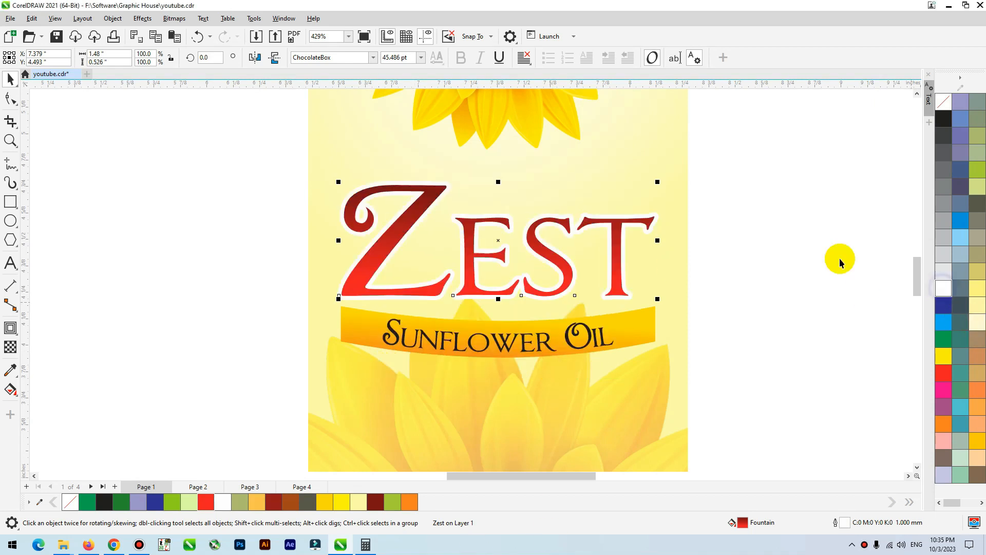
Step: Add a drop shadow falling just below the Zest title and set its feathering to 7
click(17, 337)
click(36, 324)
drag(497, 241, 483, 313)
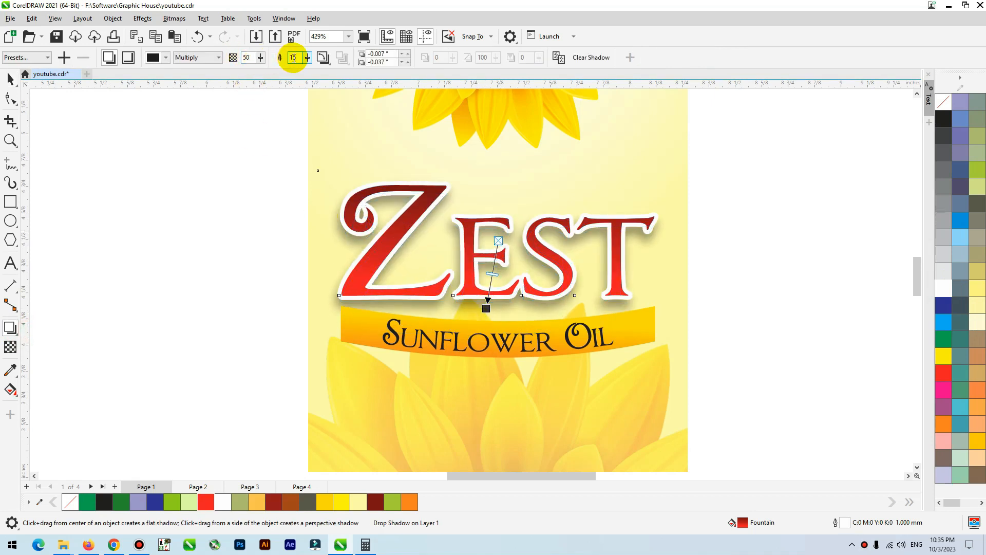
text(7)
key(Return)
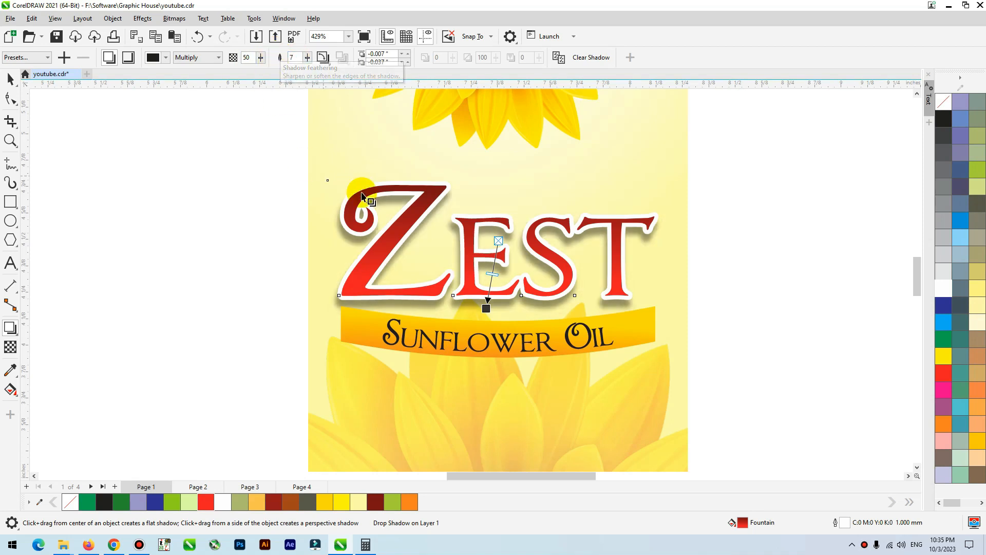
Step: Lower the opacity of the Zest title's drop shadow to 26
scroll(435, 246, up, 2)
drag(532, 265, 530, 264)
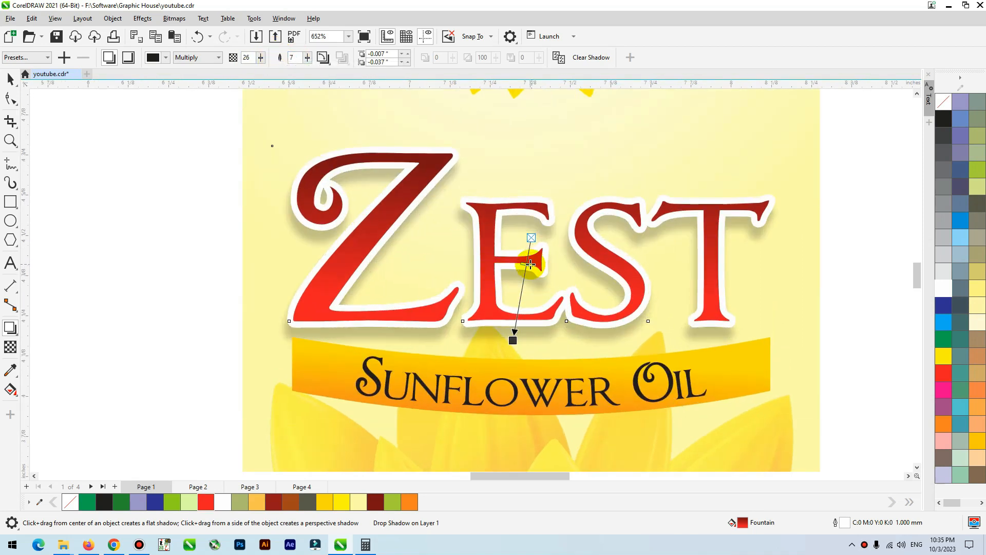
key(space)
key(F3)
click(625, 207)
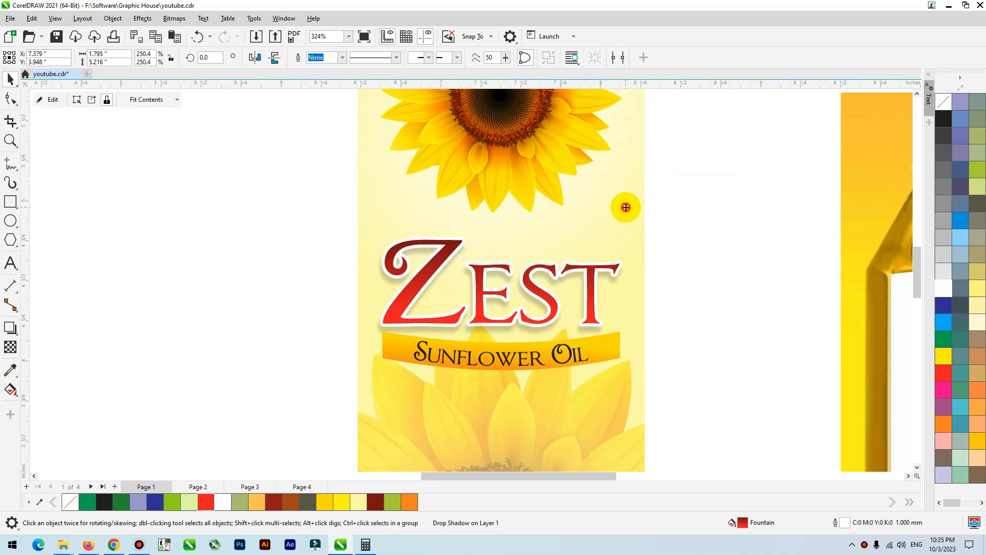
Step: Nudge the Zest title and Sunflower Oil band up slightly together on the label
key(shift+F2)
click(638, 238)
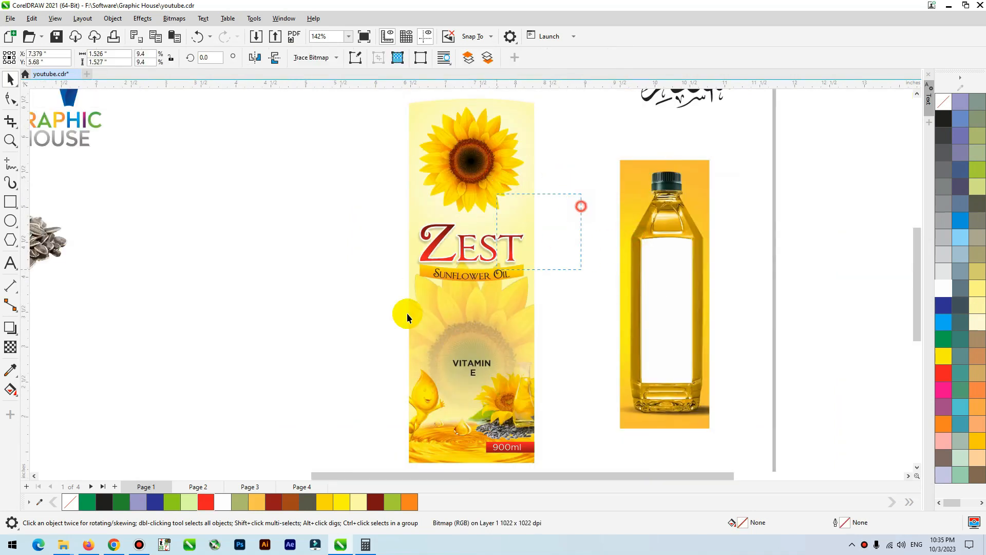
drag(407, 314, 387, 311)
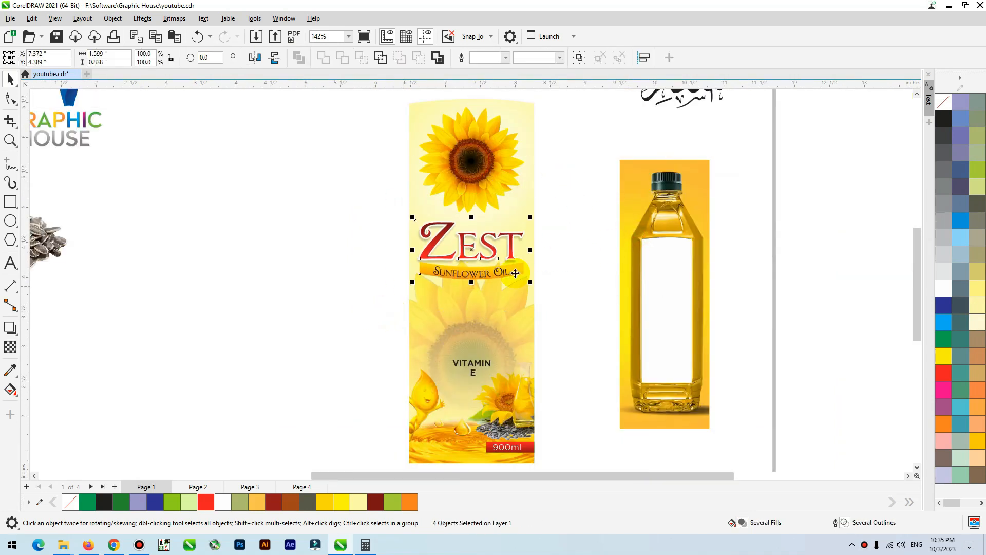
Step: Duplicate the complete yellow label so that two copies stand side by side to the left of the bottle
scroll(515, 272, down, 2)
drag(564, 130, 411, 407)
drag(461, 348, 361, 340)
Step: Fill the background of the label nearest the bottle with a uniform dark green, C95 M41 Y100 K48
click(508, 293)
scroll(488, 302, up, 2)
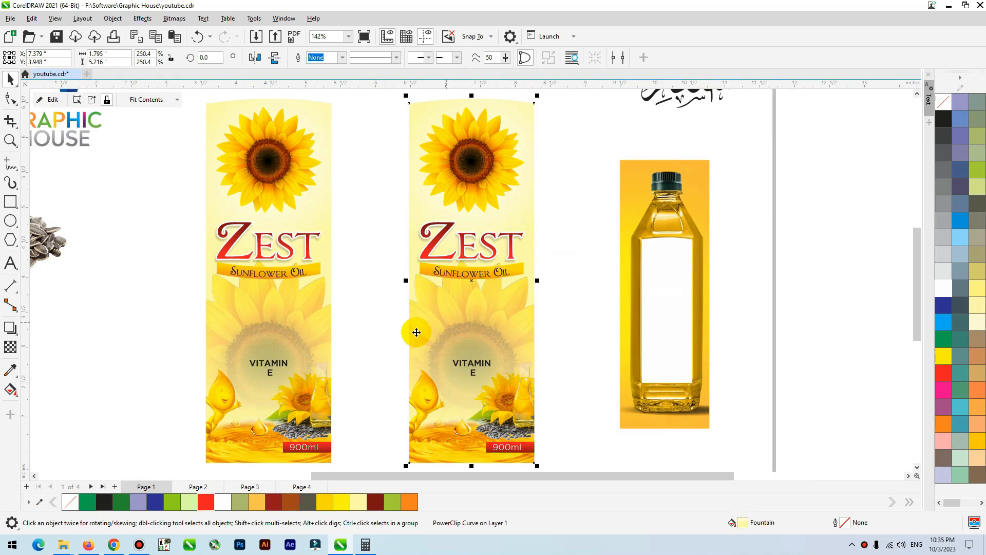
click(84, 502)
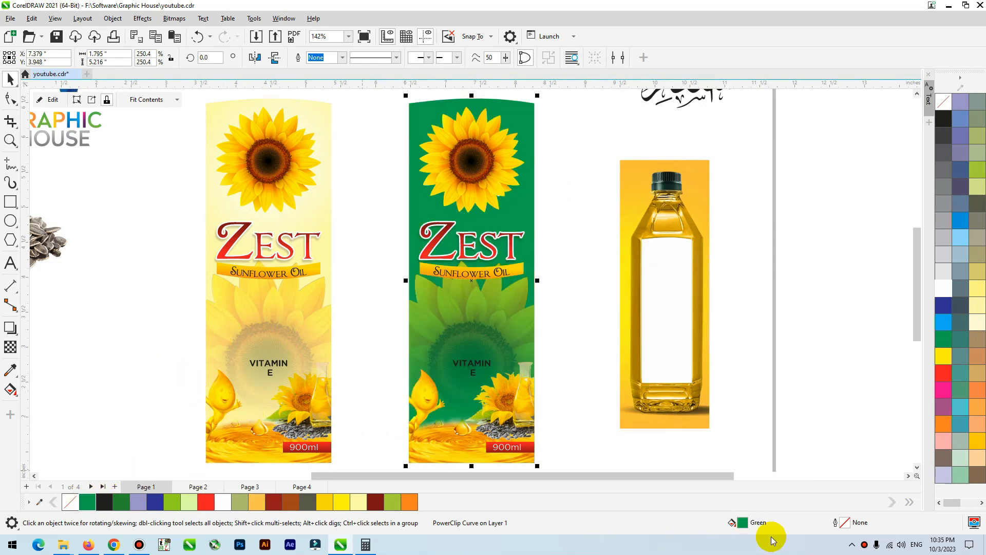
double_click(749, 527)
drag(519, 123, 776, 115)
click(630, 162)
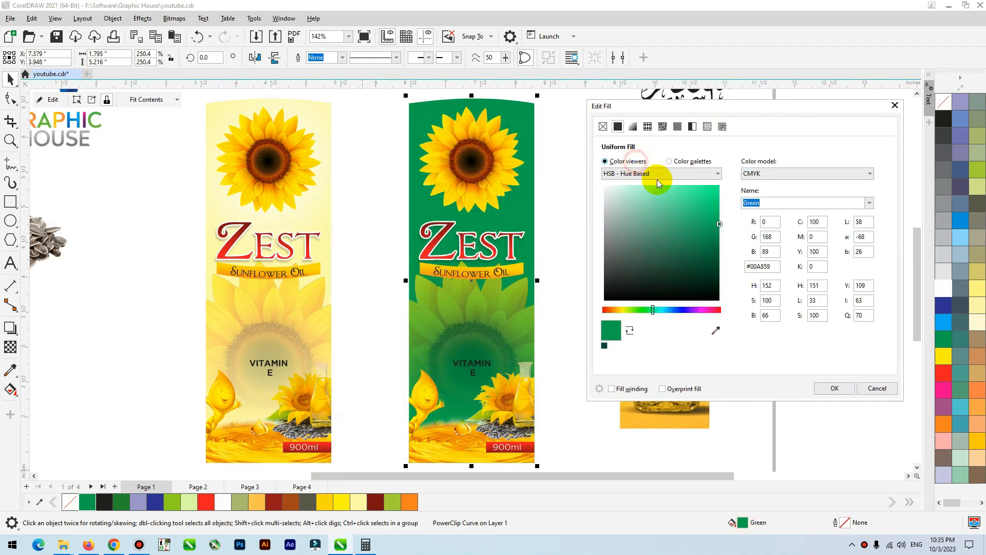
click(759, 177)
click(758, 174)
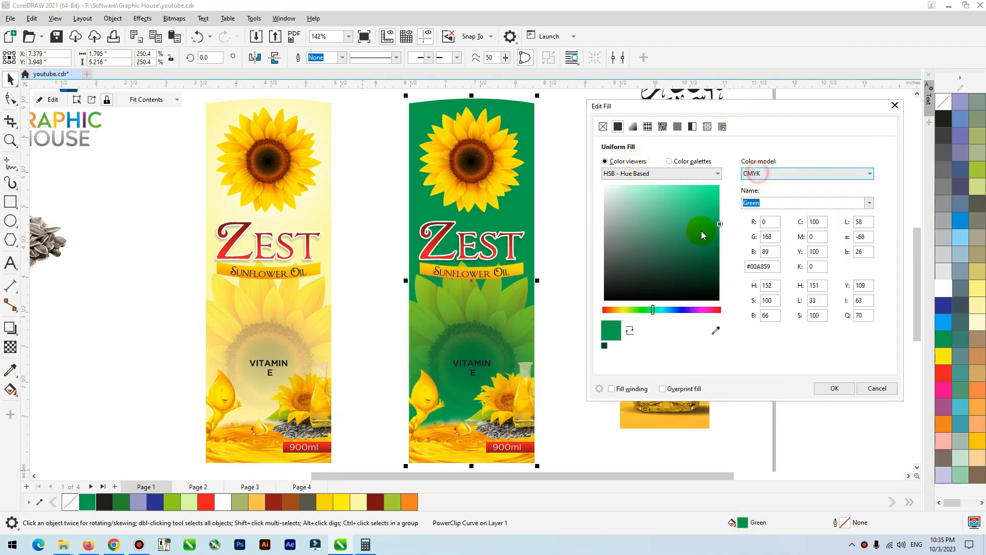
click(714, 257)
drag(720, 268, 720, 270)
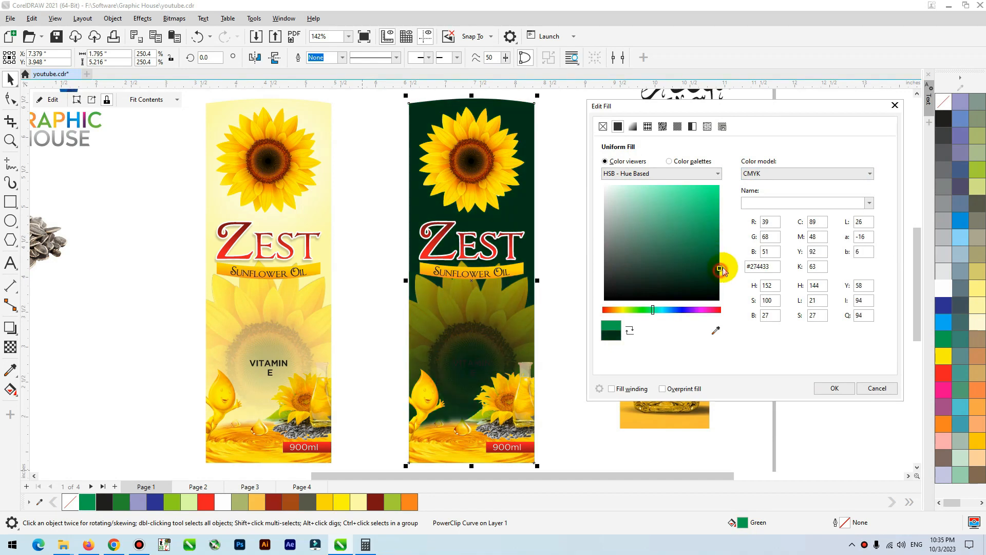
click(828, 387)
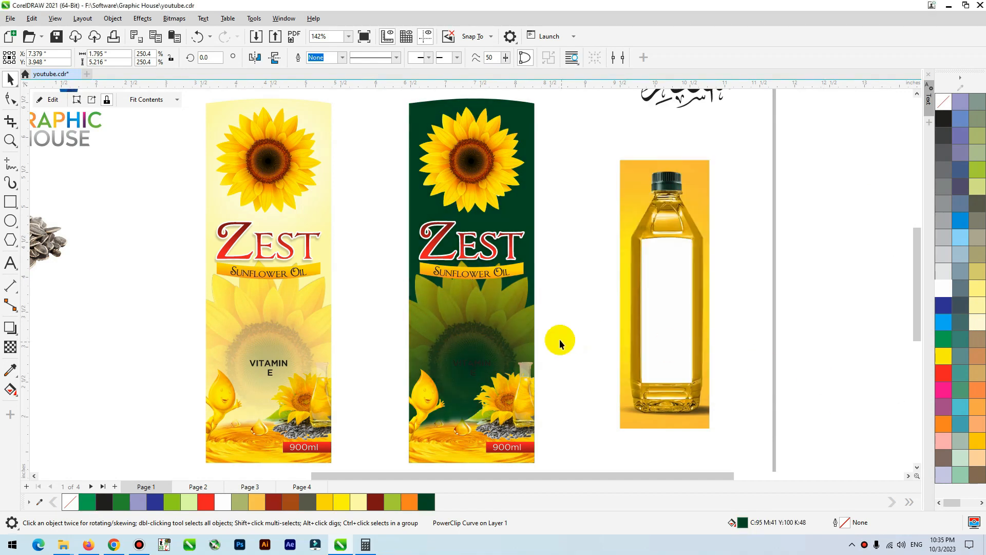
Step: Apply a vertical fountain fill to the green label's background, running from dark green near the base to a lighter green above
key(g)
drag(497, 437, 500, 200)
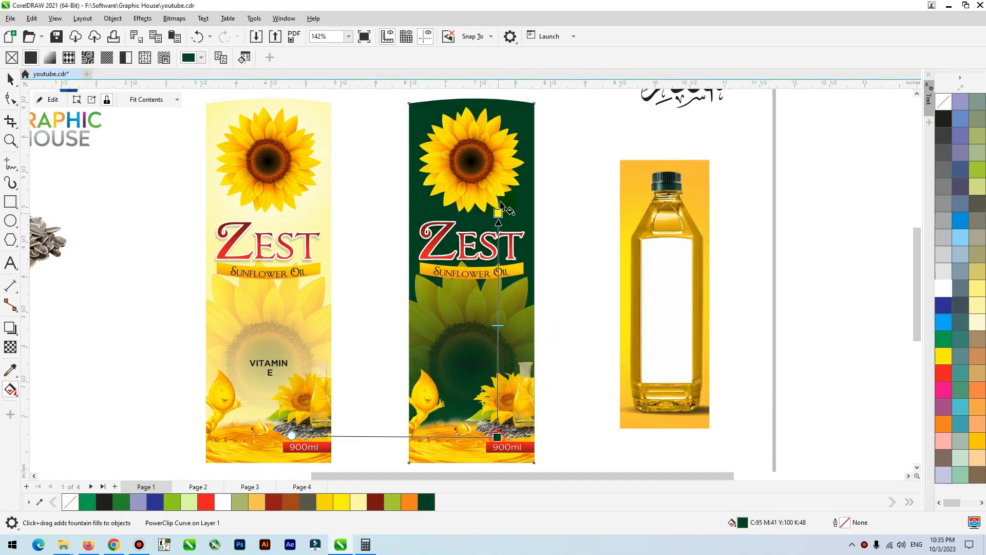
click(121, 505)
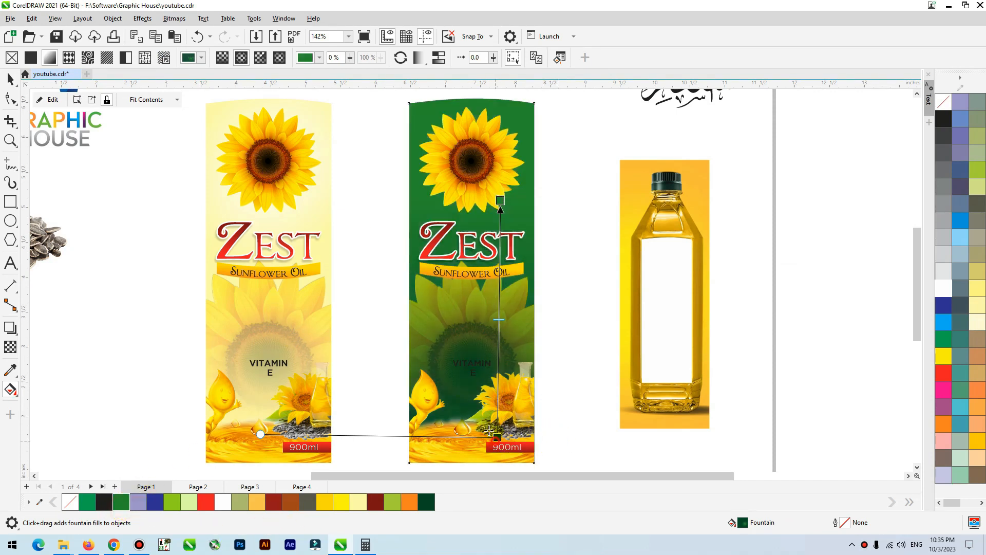
key(space)
click(558, 271)
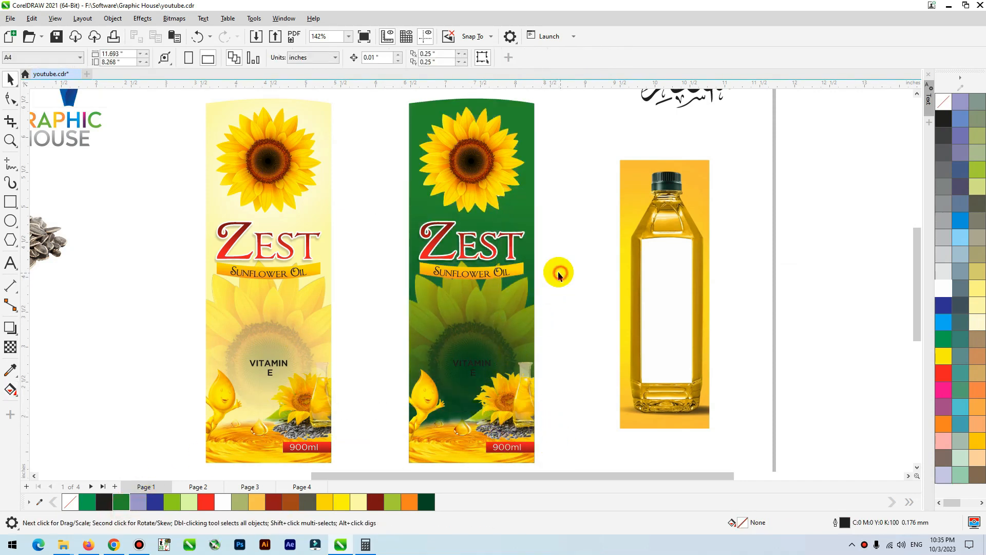
Step: Cut the faded sunflower out of the green label's PowerClip and paste it onto the page
click(504, 270)
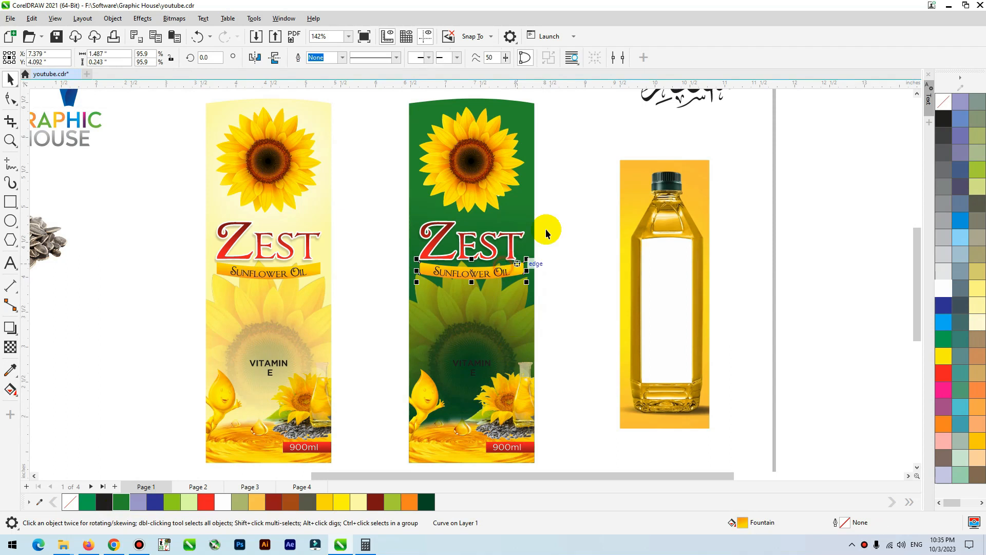
ctrl+click(516, 312)
click(580, 289)
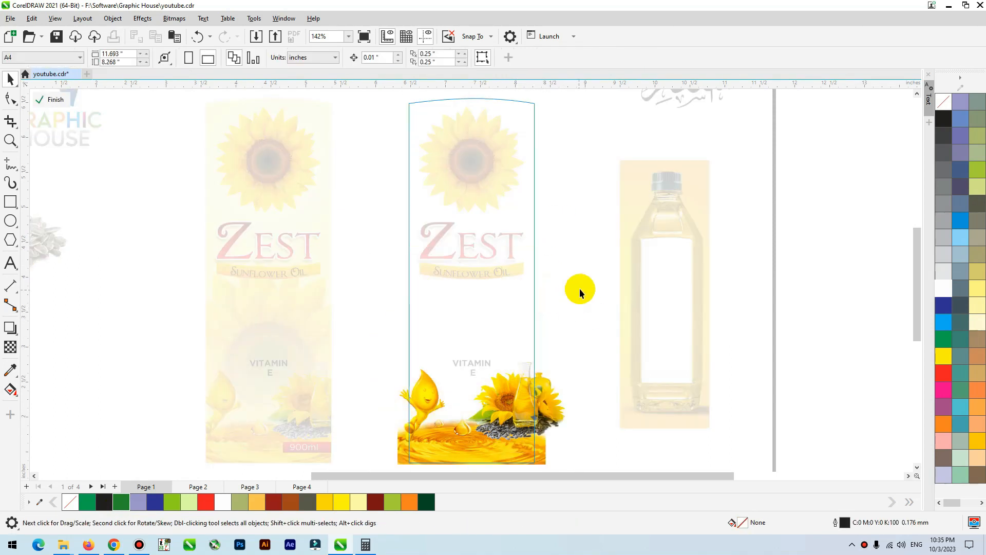
ctrl+click(579, 289)
key(ctrl+v)
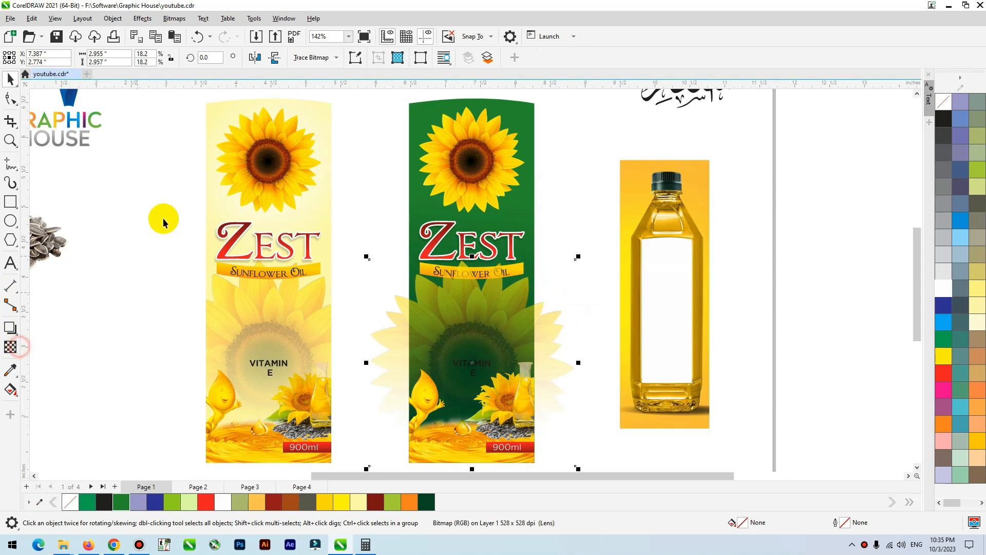
Step: Convert the pasted faded sunflower to grayscale and set its transparency merge mode to Soft Light
click(174, 18)
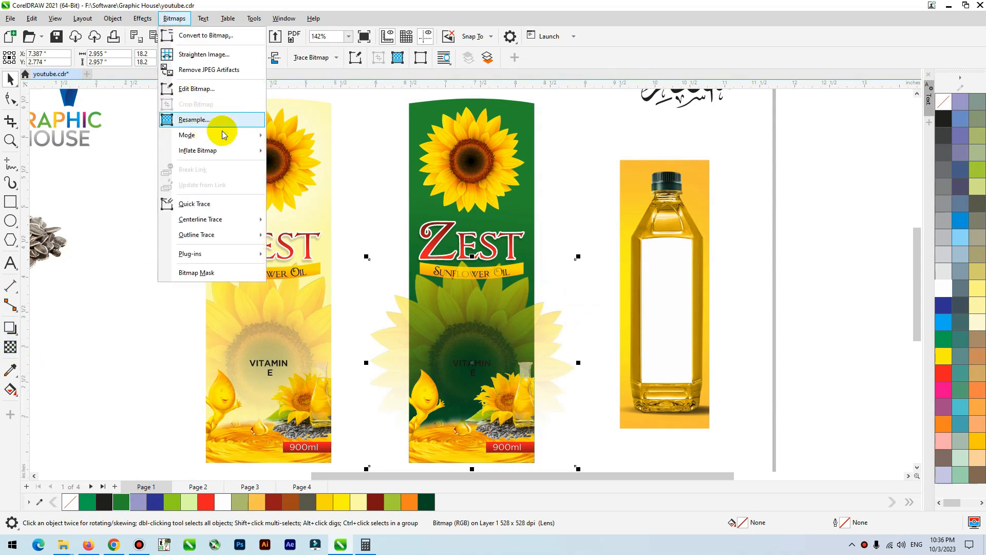
mouse_move(224, 134)
click(302, 148)
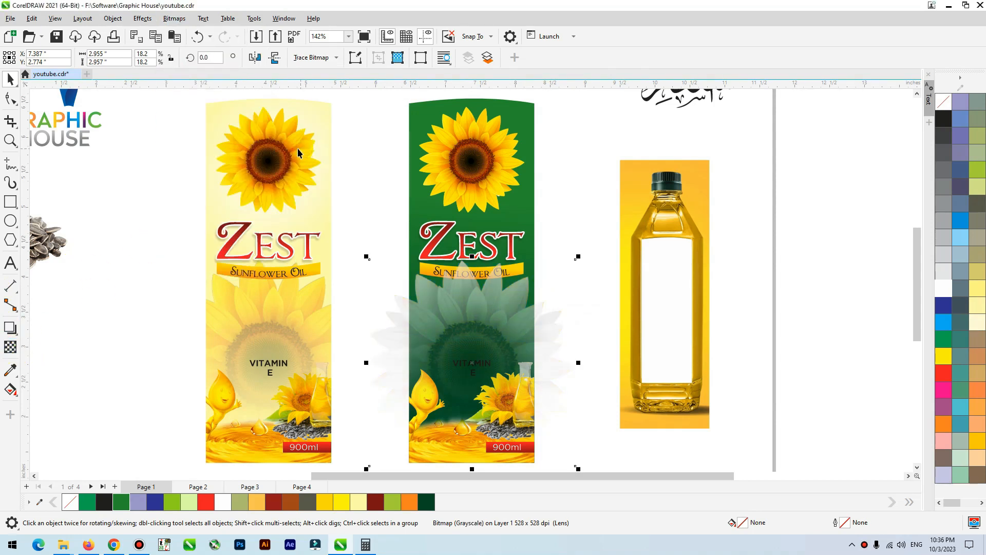
click(10, 347)
click(169, 57)
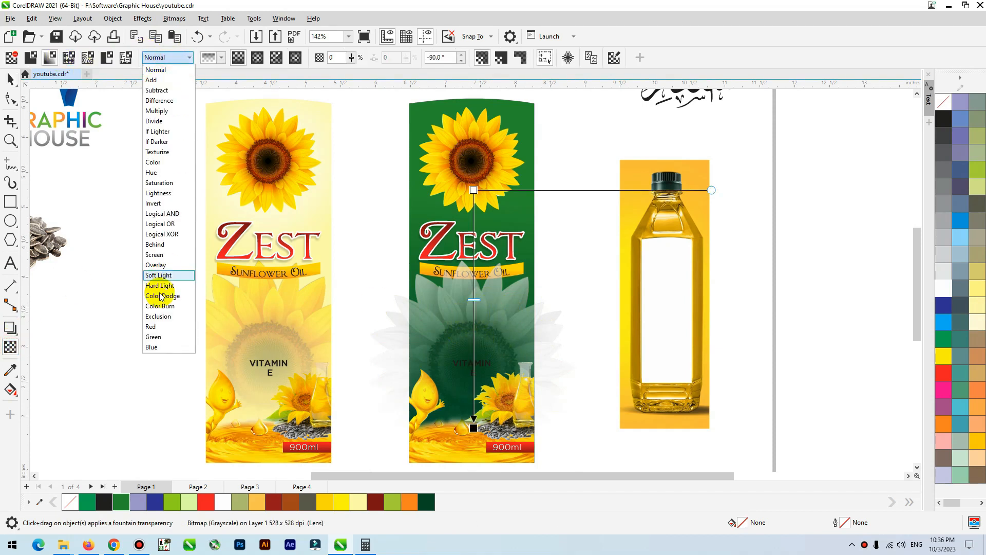
click(166, 276)
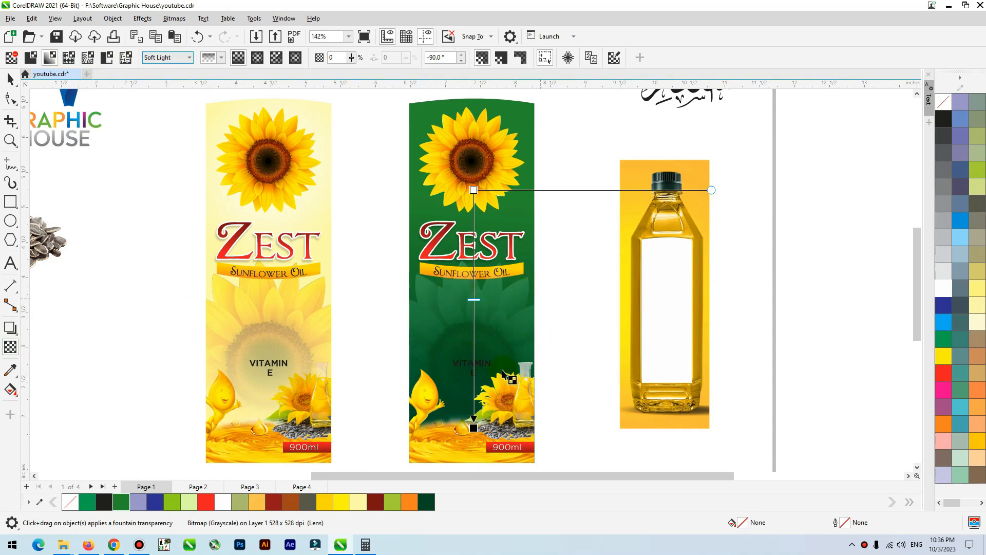
click(8, 79)
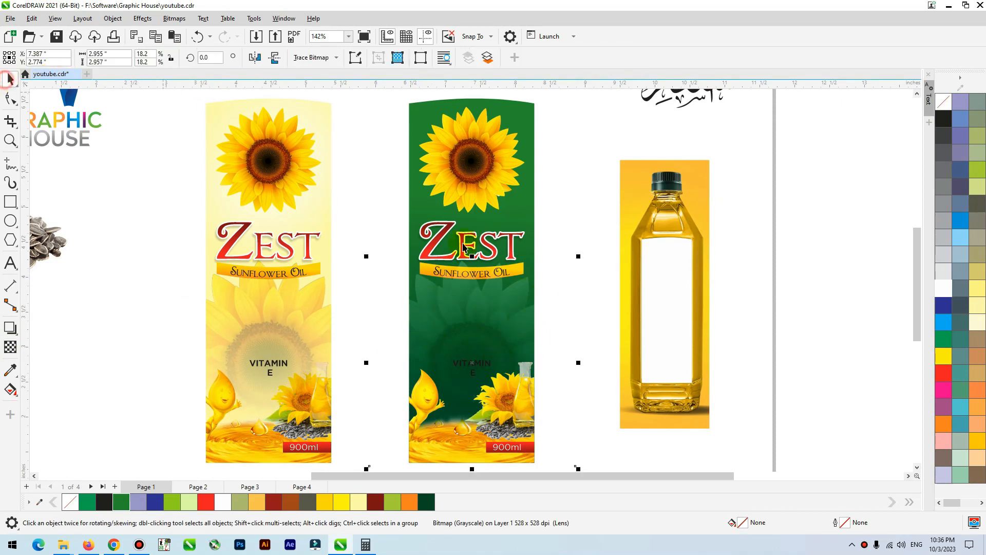
Step: Paste the grayscale sunflower inside the green label's PowerClip and add a smaller copy about 1.83 in wide at the label's upper left
key(ctrl+x)
double_click(526, 209)
key(ctrl+v)
drag(475, 344, 426, 148)
drag(530, 274, 440, 147)
click(577, 138)
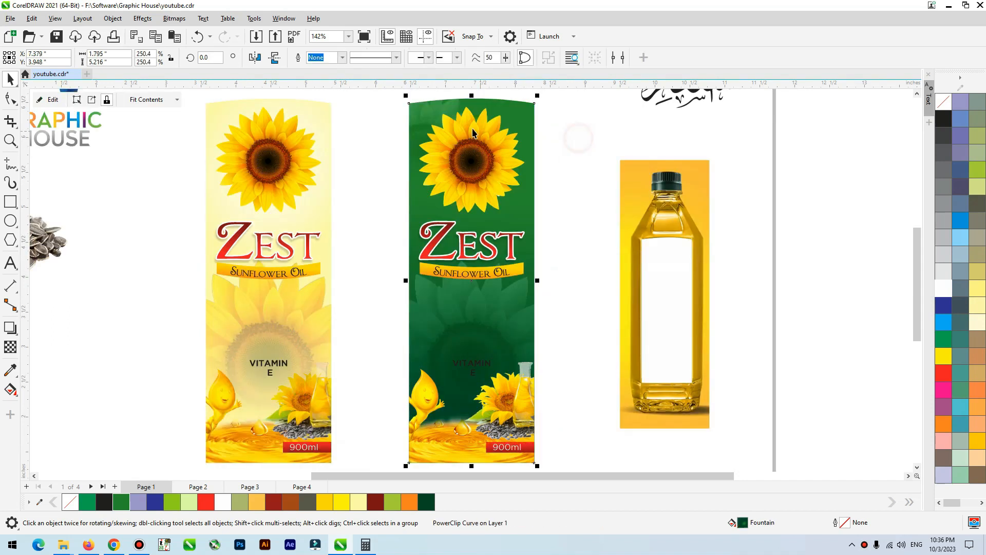
Step: Make the small grayscale sunflower at the green label's upper left less transparent and move it down slightly within the PowerClip
ctrl+click(428, 116)
double_click(424, 109)
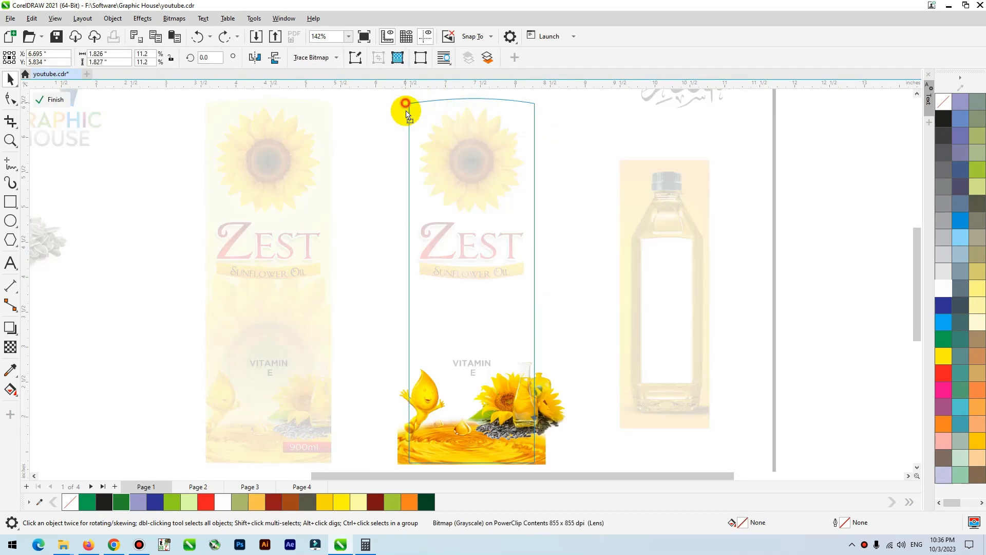
click(11, 349)
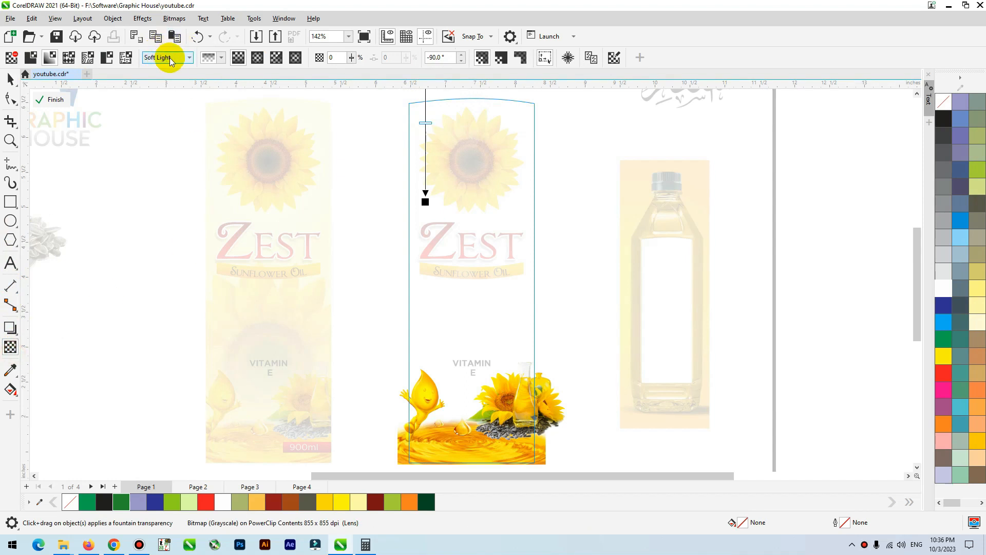
click(11, 79)
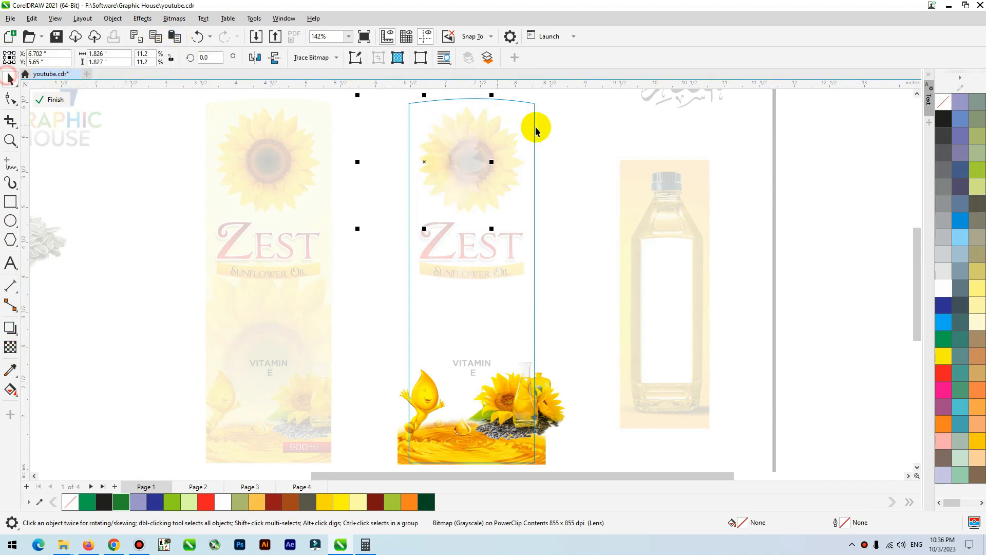
ctrl+click(560, 106)
scroll(486, 114, up, 4)
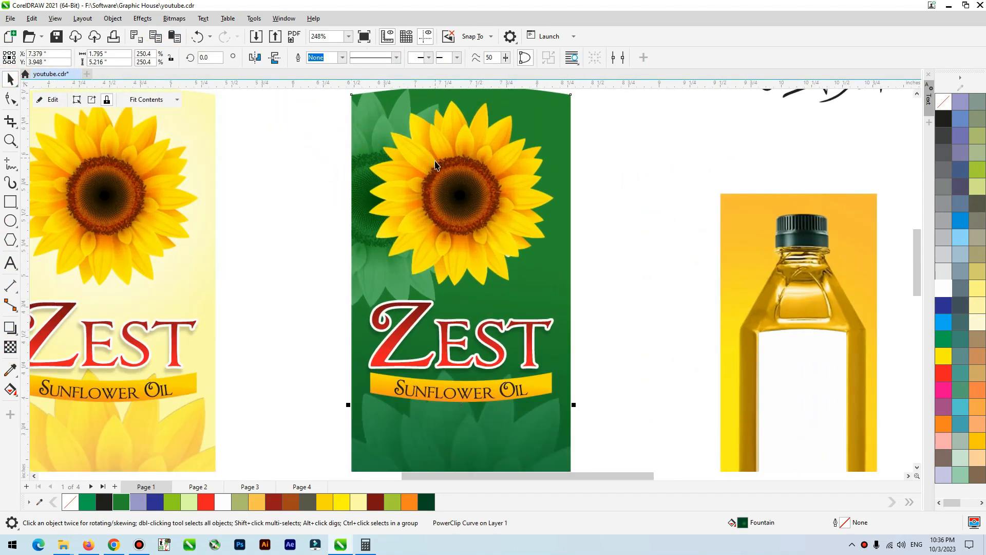
Step: Group the green label's Zest title with its Sunflower Oil band and move the group down slightly, centred horizontally on the label
scroll(435, 165, down, 3)
drag(590, 227, 329, 347)
scroll(512, 280, up, 4)
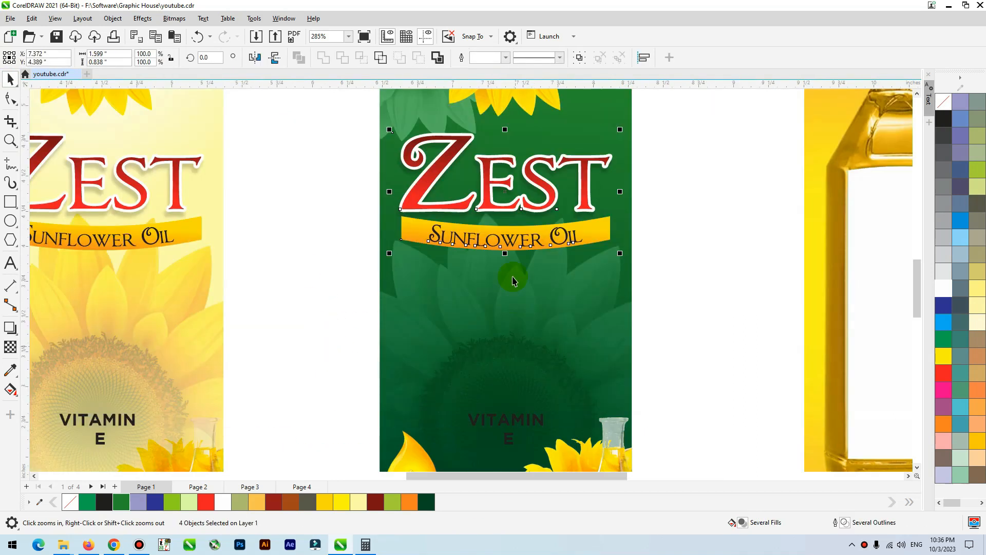
key(ctrl+g)
drag(516, 239, 516, 262)
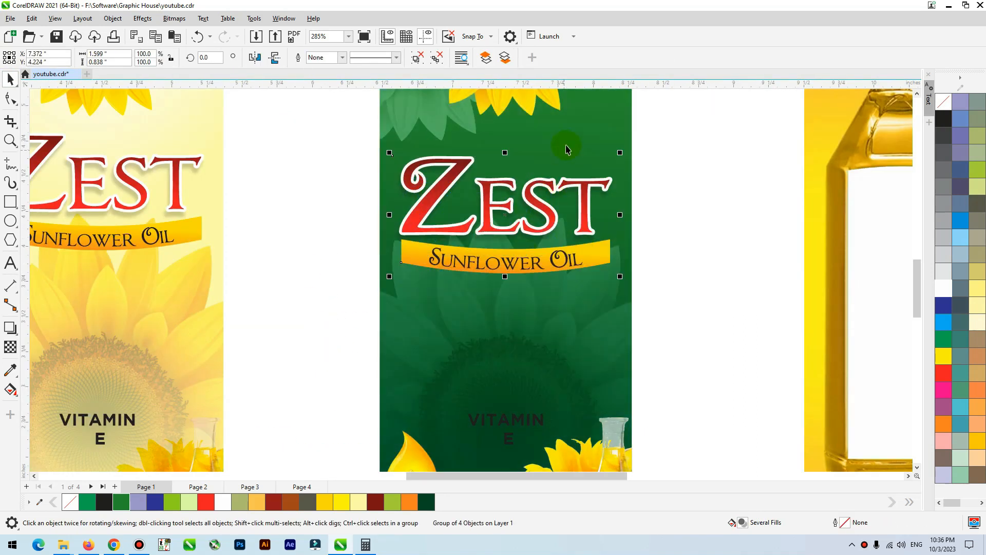
scroll(591, 175, down, 3)
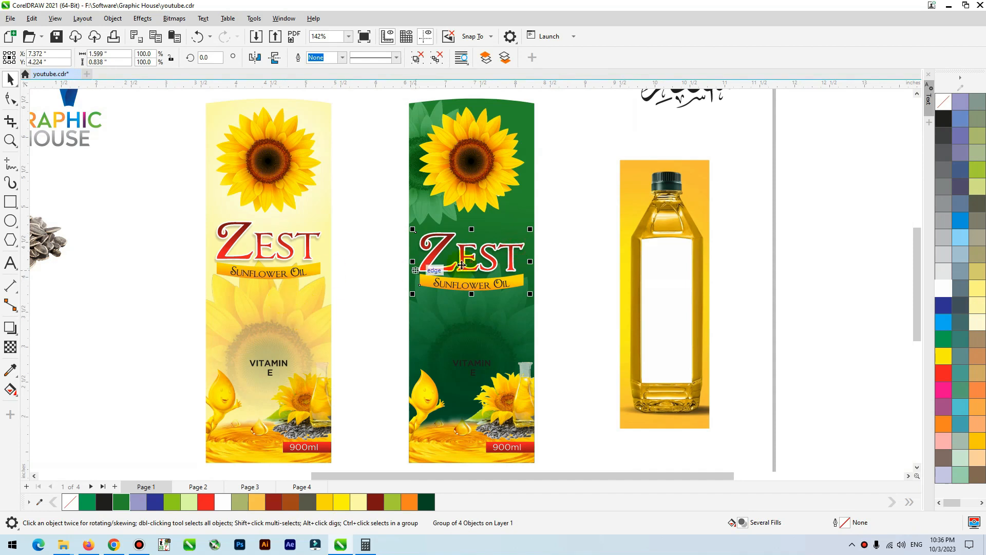
shift+click(476, 328)
key(c)
click(587, 259)
Step: Recolour the green label's VITAMIN E text white and move it up slightly, keeping it horizontally centred
drag(561, 327, 390, 388)
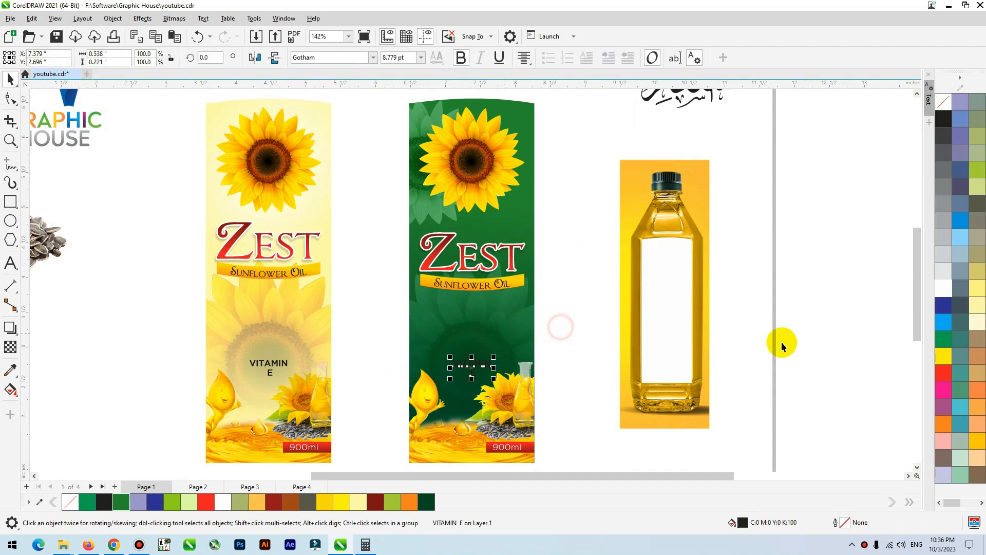
click(950, 291)
key(F2)
drag(558, 284, 368, 428)
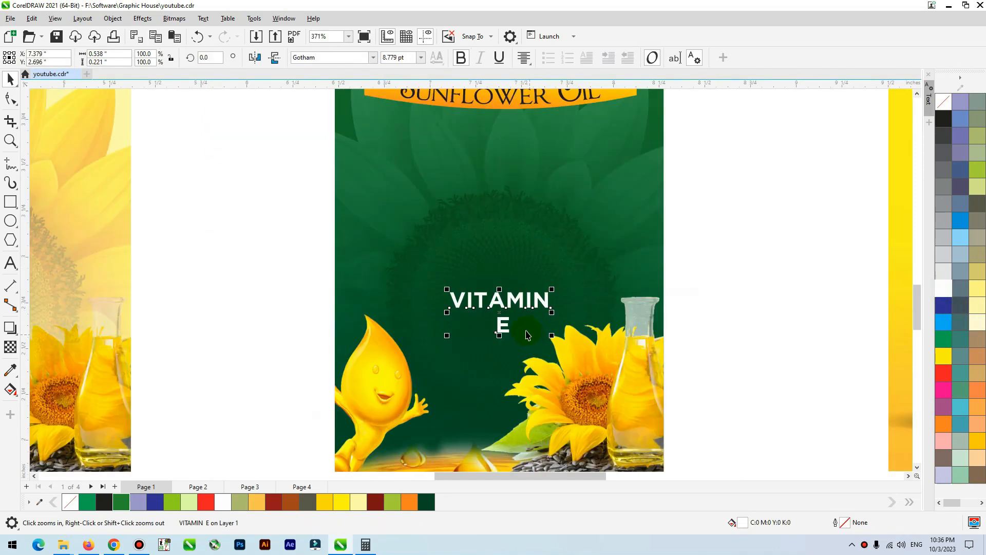
drag(509, 306, 510, 275)
drag(511, 265, 511, 265)
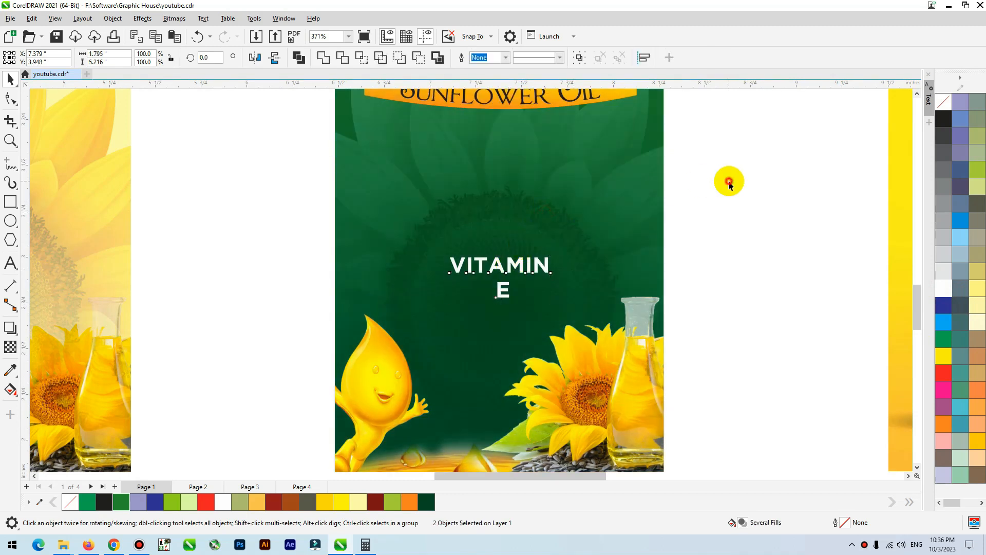
click(728, 183)
scroll(619, 308, down, 2)
click(573, 321)
scroll(578, 324, down, 2)
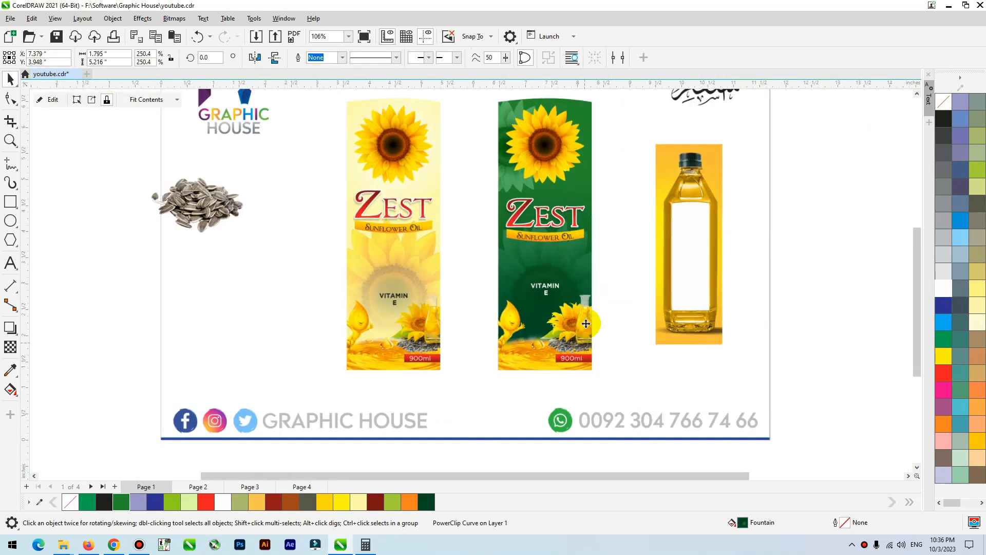
Step: Move the loose sunflower seeds picture to just below the bottle image
mouse_move(179, 200)
mouse_down()
mouse_move(667, 366)
mouse_move(650, 365)
mouse_up()
key(F2)
drag(799, 248, 411, 427)
Step: Take the sunflower, flask and seeds artwork out of the green label's PowerClip, leaving the oil drop character and oil splash
double_click(431, 221)
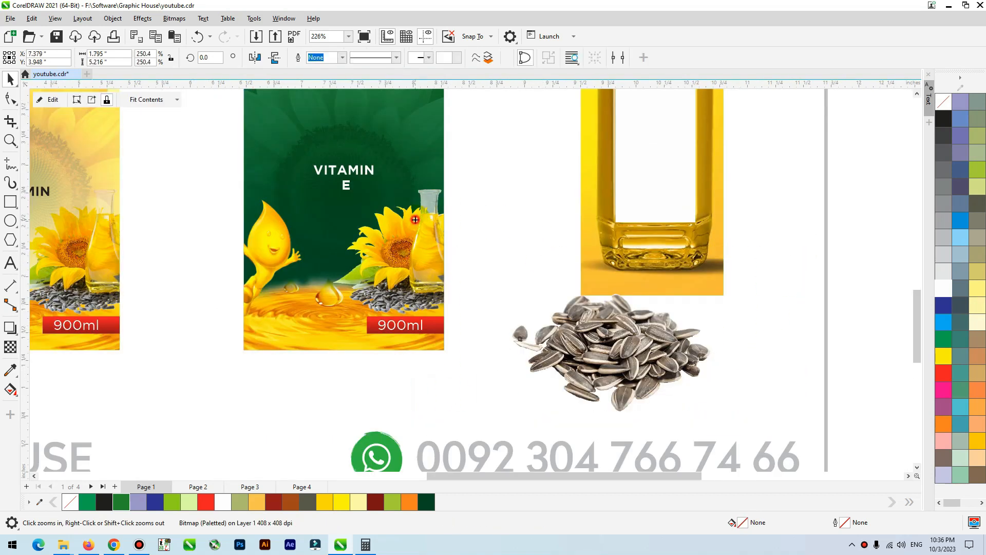
click(487, 218)
click(533, 201)
key(ctrl+z)
scroll(533, 201, down, 2)
drag(770, 160, 392, 304)
click(497, 247)
drag(698, 211, 361, 294)
click(459, 308)
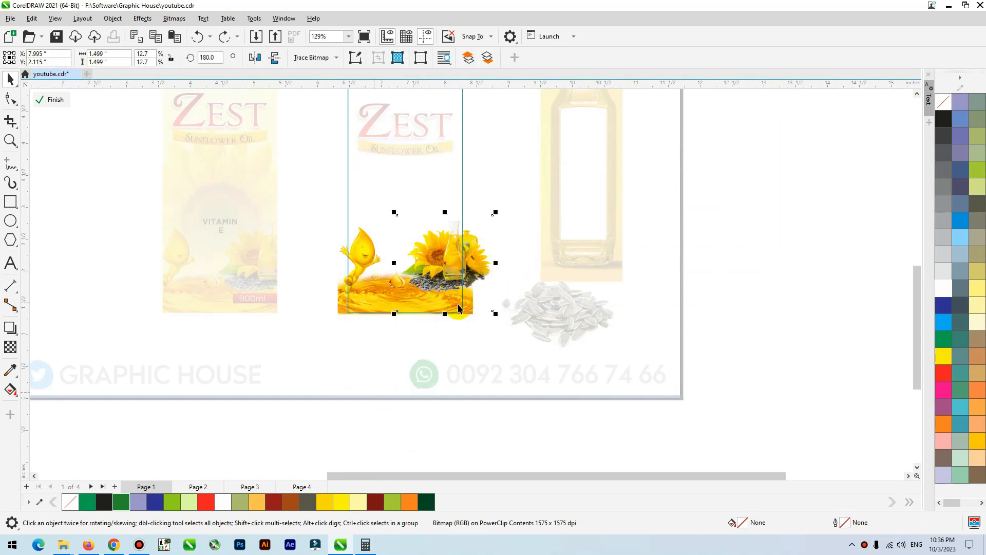
drag(444, 266, 718, 267)
ctrl+click(469, 340)
Step: Bring the sunflower seeds picture to the front of the green label, scale it to about 0.79 in and place it beside the oil drop character
drag(570, 317, 416, 270)
key(F2)
drag(572, 181, 315, 331)
key(shift+Page_Up)
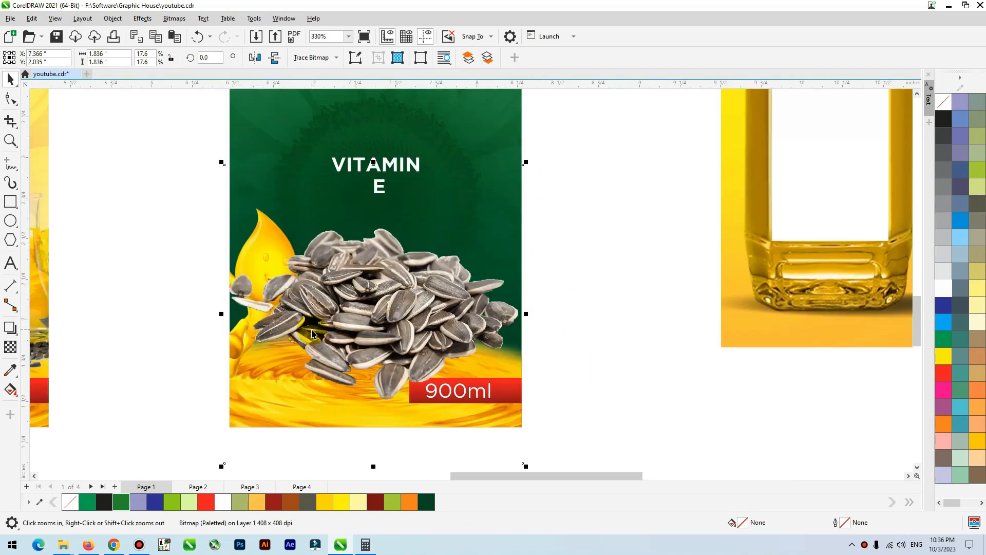
drag(527, 162, 440, 247)
drag(400, 297, 393, 323)
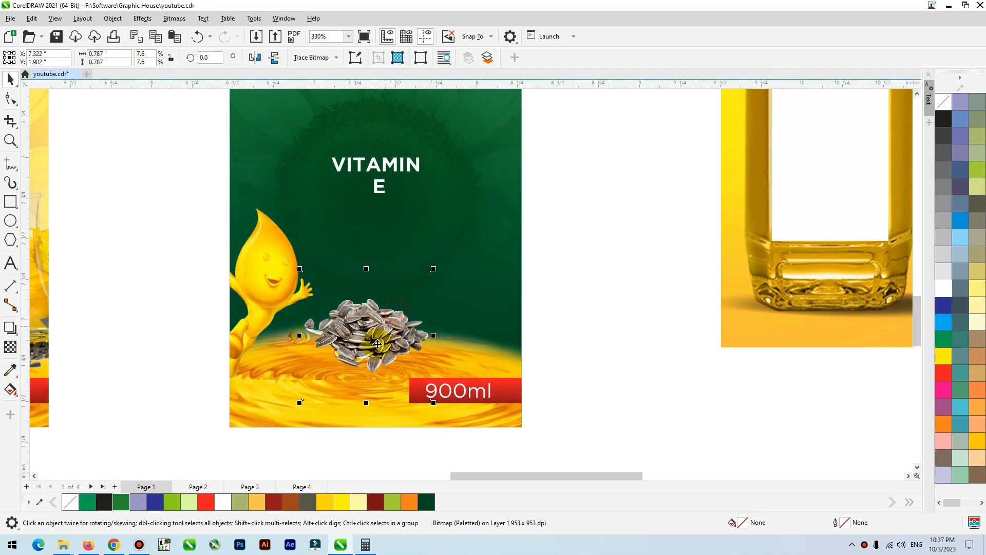
Step: Undo the loose seeds picture's reordering, scaling and placement on the green label
scroll(374, 360, down, 2)
key(ctrl+z)
key(ctrl+z)
key(ctrl+z)
key(ctrl+z)
key(ctrl+z)
key(ctrl+z)
key(ctrl+z)
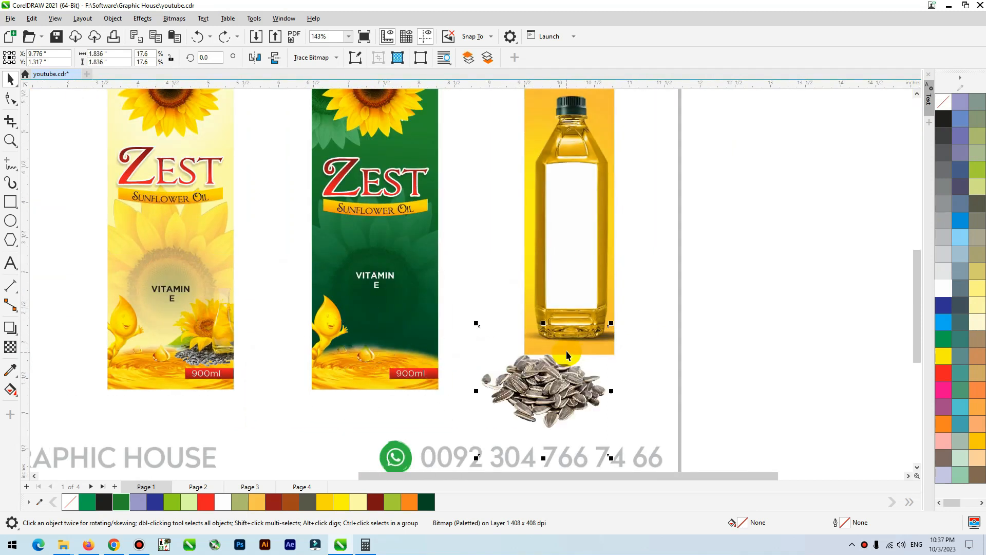
Step: Enlarge the sunflower, flask and seeds artwork inside the green label's PowerClip and shift it beside the oil drop character
drag(471, 279, 524, 216)
key(ctrl+z)
drag(474, 279, 446, 282)
key(ctrl+z)
drag(529, 311, 494, 313)
ctrl+click(728, 240)
Step: Move the green label's VITAMIN E text left of the sunflower artwork and split the E into its own text object
key(F2)
drag(514, 157, 366, 328)
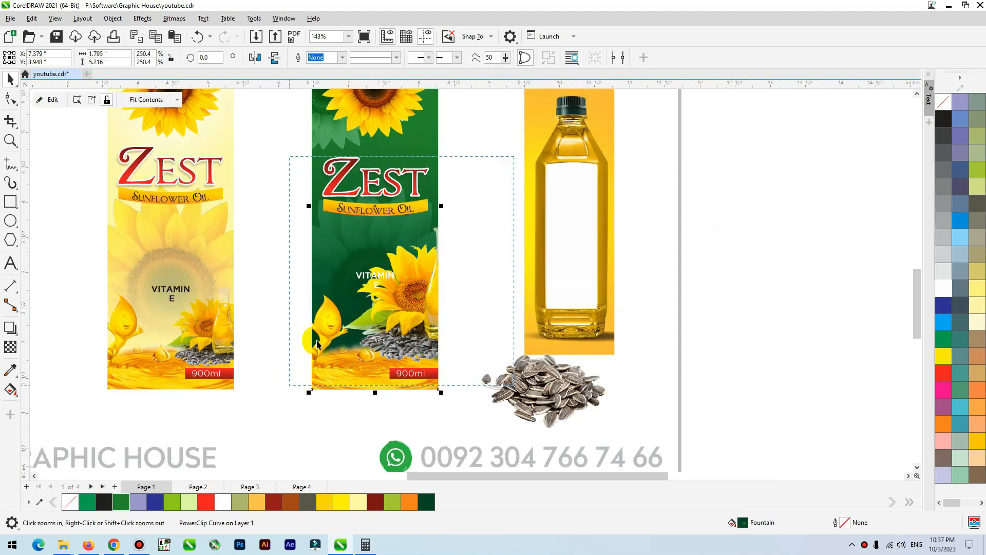
click(406, 289)
drag(406, 289, 399, 264)
key(ctrl+z)
drag(442, 314, 373, 245)
key(ctrl+z)
click(418, 288)
key(F2)
drag(594, 187, 270, 329)
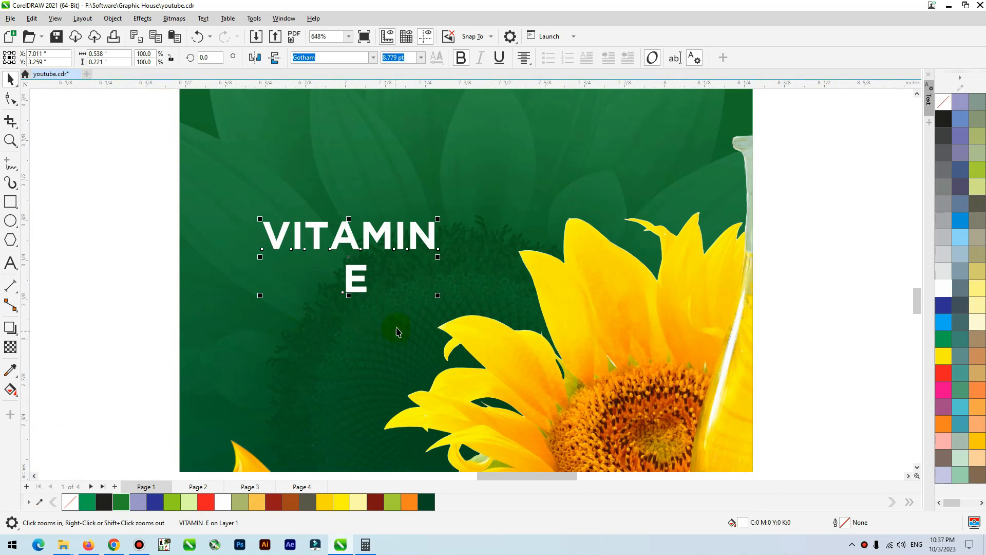
click(356, 280)
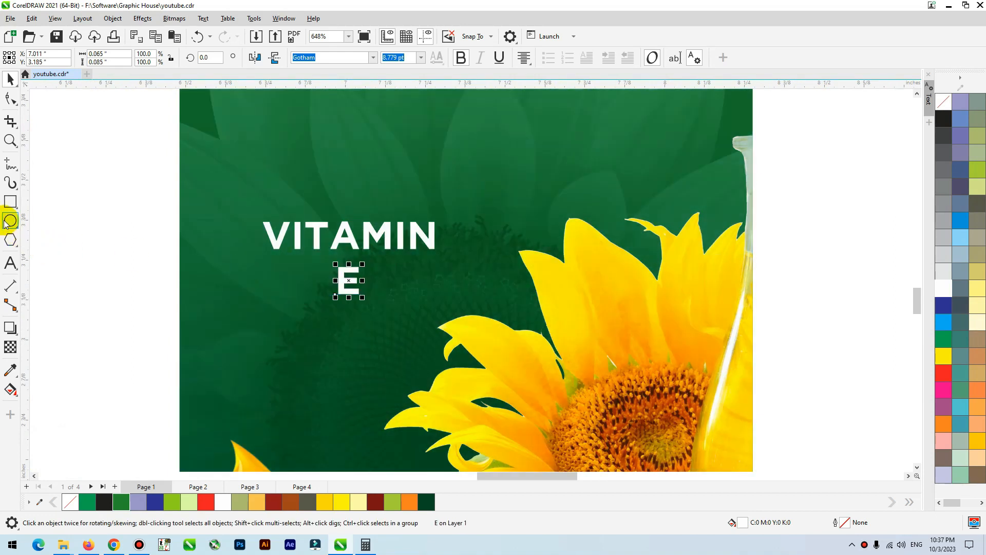
Step: Draw a circle about 0.167 in wide over the E and fill it with a yellow-to-orange gradient
click(10, 221)
drag(311, 260, 365, 311)
key(space)
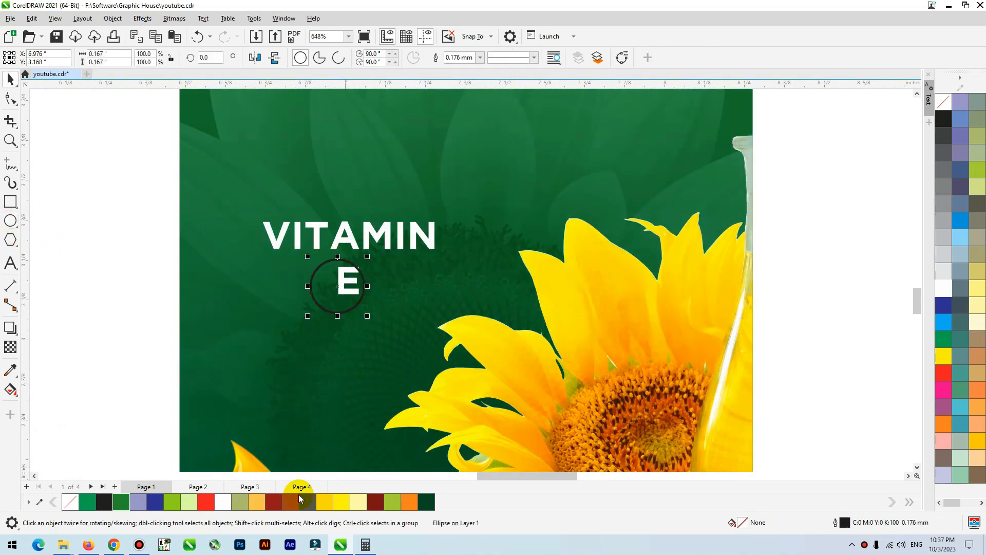
click(329, 504)
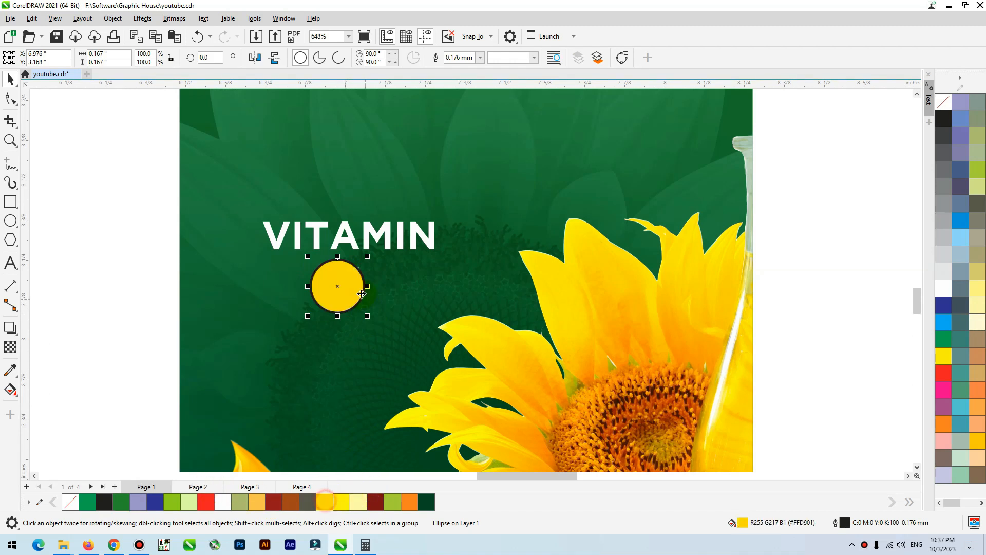
key(g)
drag(342, 300, 342, 250)
click(416, 506)
key(space)
Step: Bring the E in front of the circle, centre it there, remove the circle's outline and colour the E dark green
drag(129, 266, 368, 354)
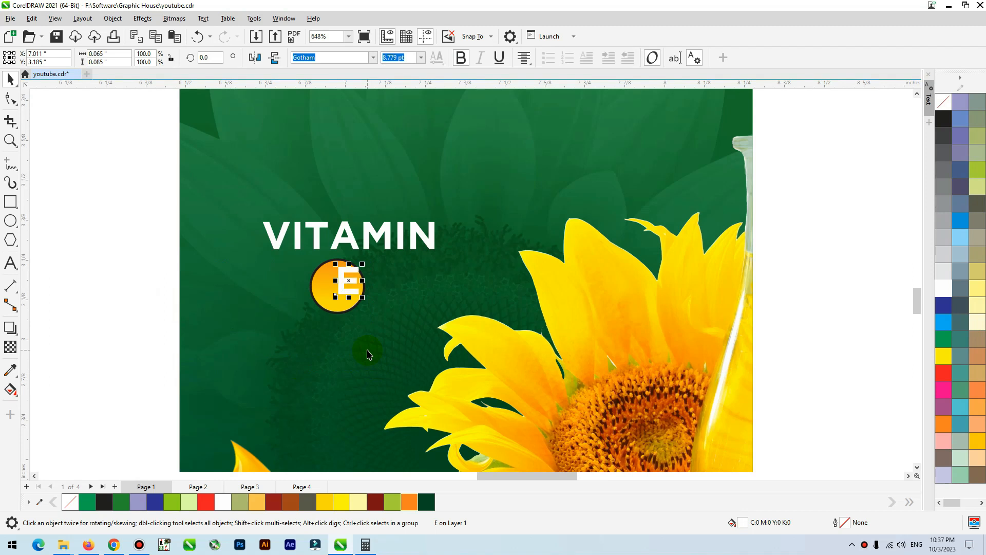
shift+click(322, 300)
key(c)
key(e)
right_click(944, 105)
click(357, 270)
click(337, 280)
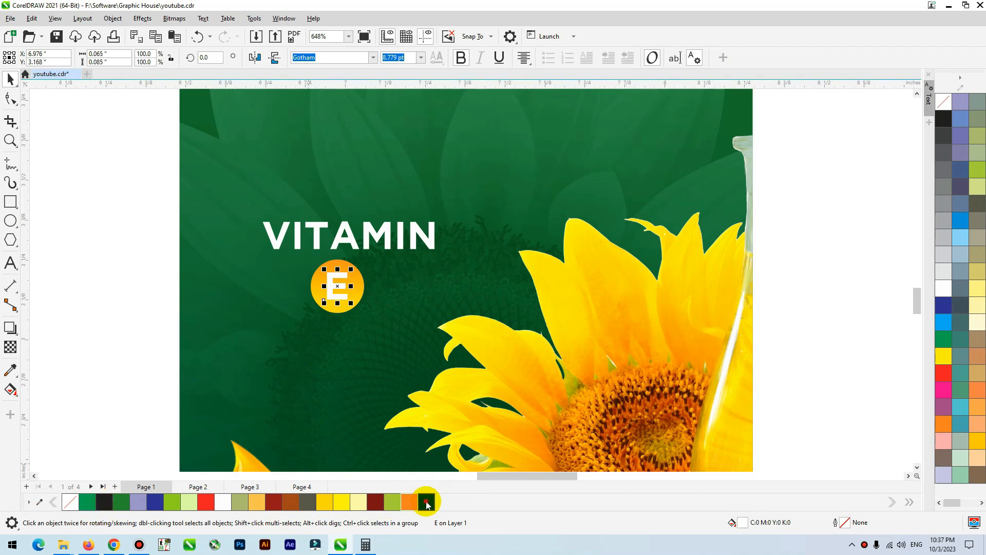
Step: Centre the VITAMIN text horizontally above the orange circle
click(374, 238)
shift+click(348, 269)
key(c)
click(332, 165)
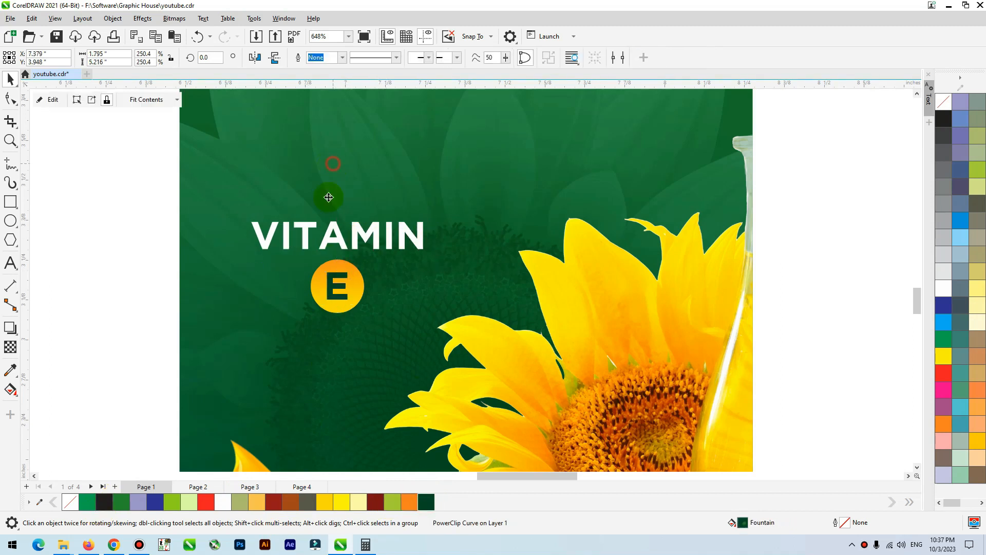
Step: Nudge the green label's ZEST logo and Sunflower Oil banner down slightly
key(shift+F2)
click(565, 256)
drag(393, 315, 390, 311)
key(Down)
key(Down)
key(Down)
key(Down)
click(550, 238)
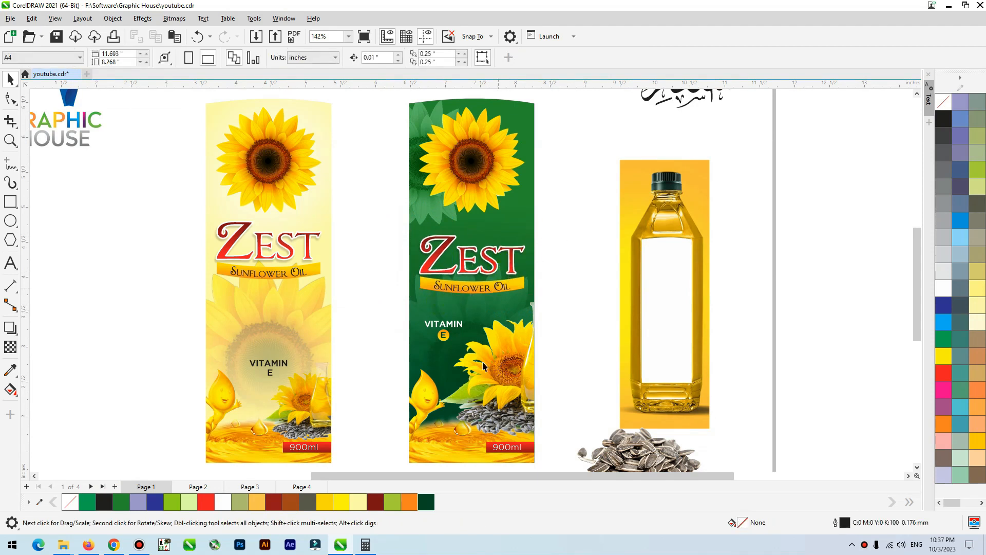
Step: Delete the loose sunflower seeds picture below the bottle image
scroll(507, 334, down, 1)
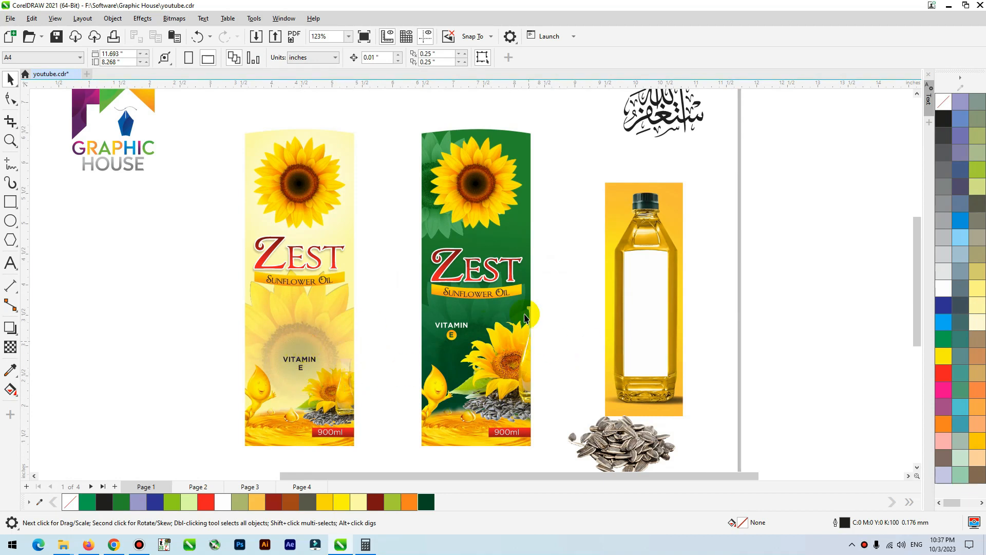
scroll(525, 317, down, 3)
click(598, 398)
key(Delete)
Step: Group all objects of the green label and place a copy of the group over the bottle image
drag(651, 386, 539, 193)
drag(540, 135, 431, 403)
key(ctrl+g)
drag(482, 285, 595, 281)
right_click(595, 281)
Step: Scale and position the green label copy to fill the blank white label area on the bottle
key(shift+F2)
drag(537, 96, 494, 214)
drag(471, 257, 470, 285)
key(z)
click(589, 422)
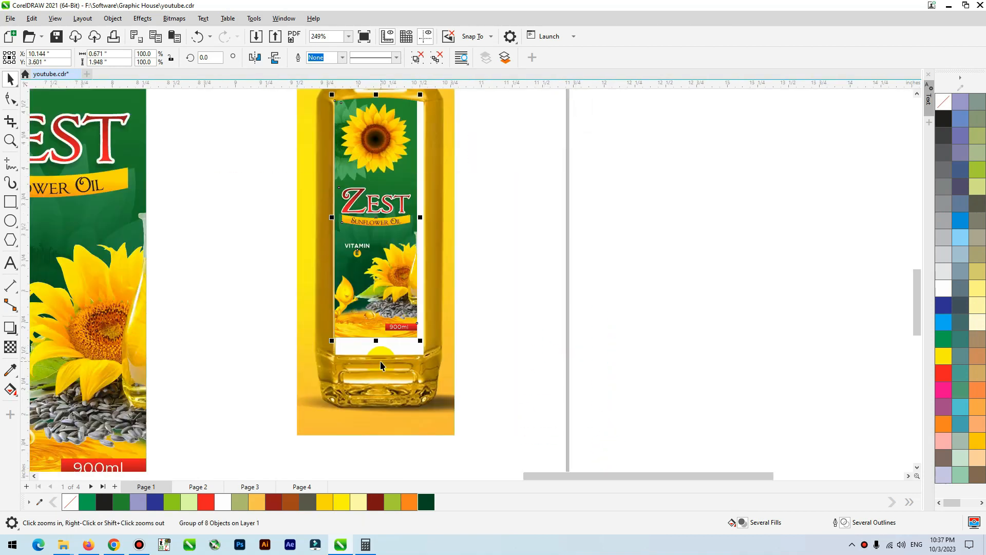
drag(420, 347, 425, 358)
scroll(535, 357, down, 2)
click(618, 282)
scroll(617, 284, down, 5)
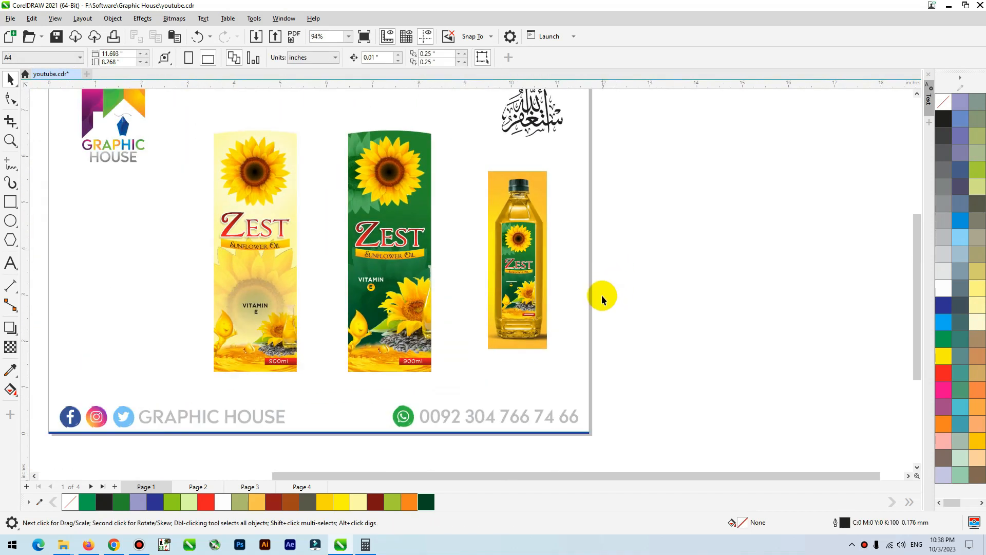
key(z)
drag(629, 141, 195, 353)
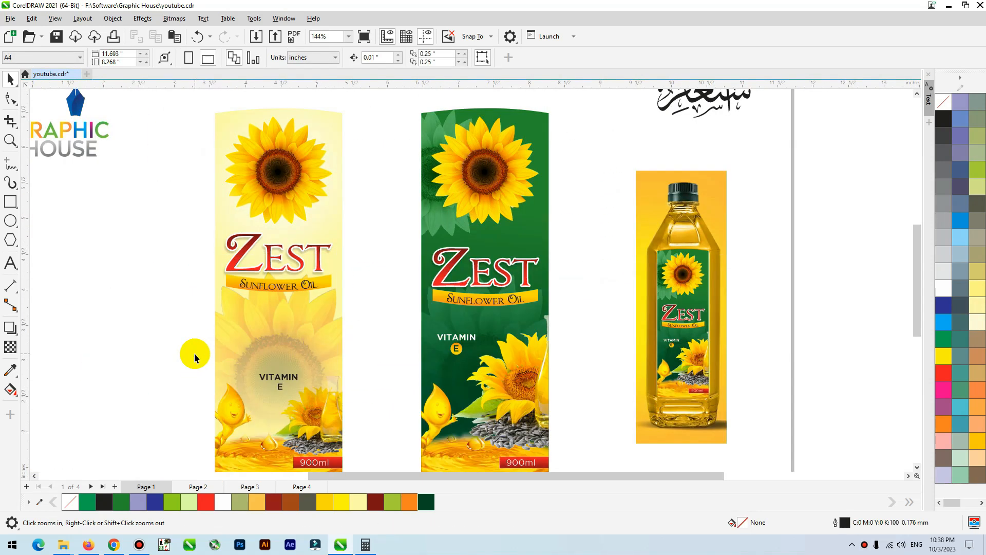